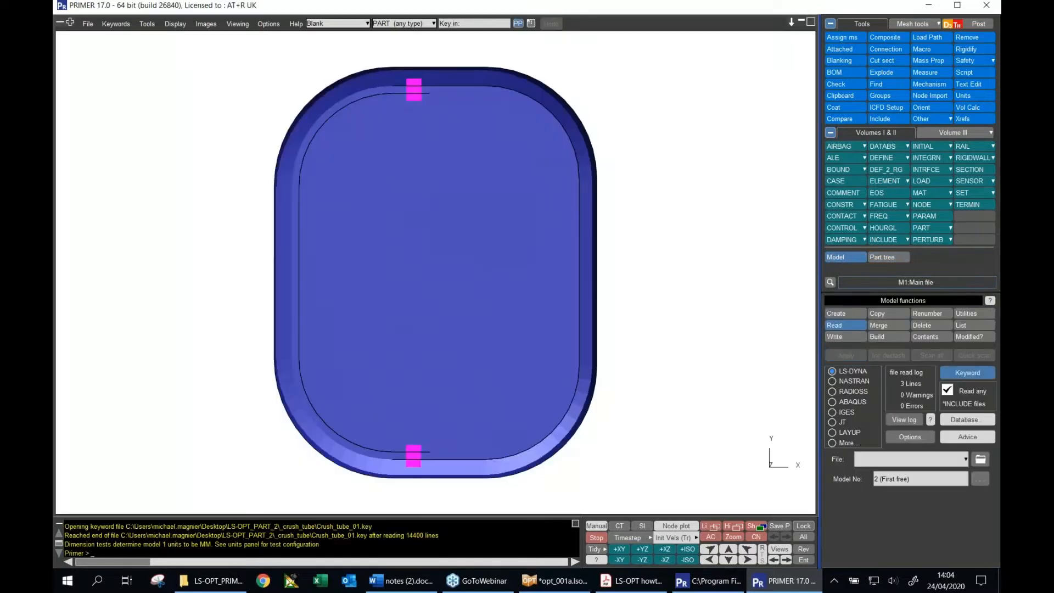
# Examine the crush tube model in a three-dimensional view, identifying its outer can and catcher parts
pyautogui.scroll(-5, 678, 130)
pyautogui.moveTo(384, 322); pyautogui.dragTo(661, 285)
pyautogui.moveTo(348, 269); pyautogui.dragTo(406, 359)
pyautogui.moveTo(468, 280); pyautogui.dragTo(483, 287)
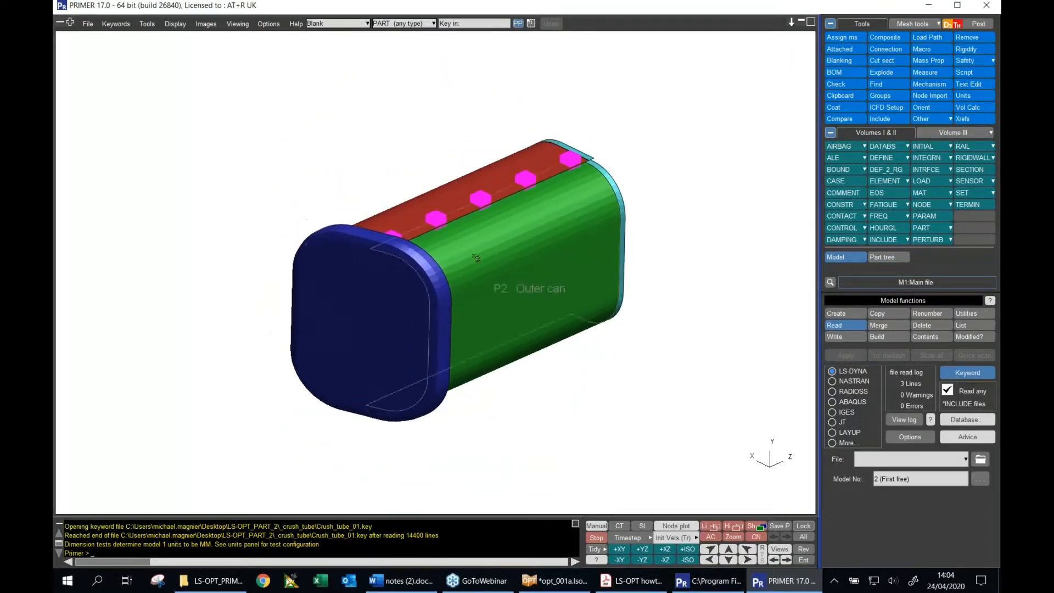
pyautogui.scroll(3, 483, 287)
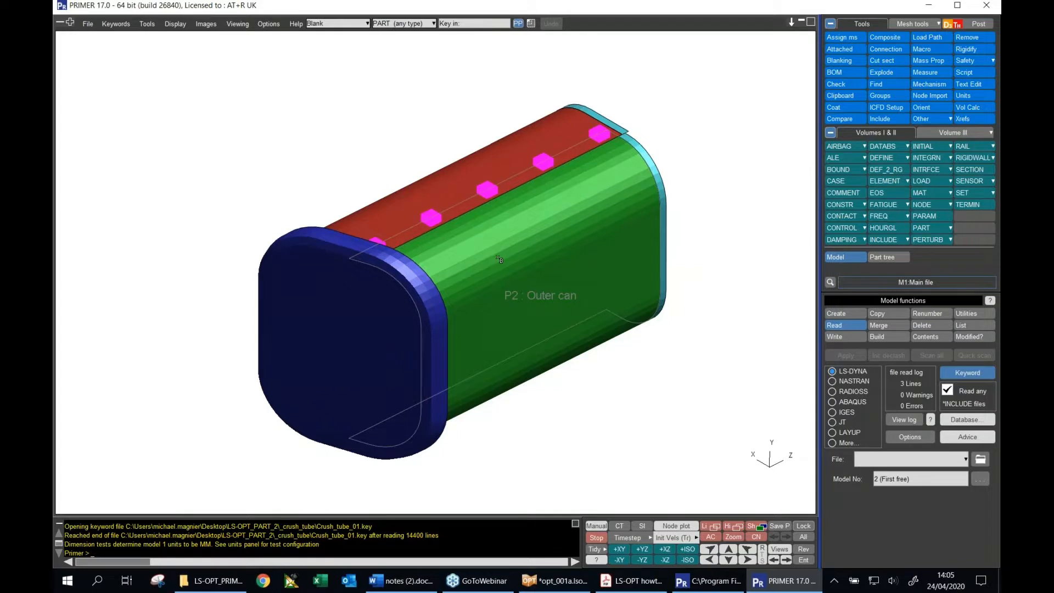
pyautogui.moveTo(531, 202); pyautogui.dragTo(499, 282)
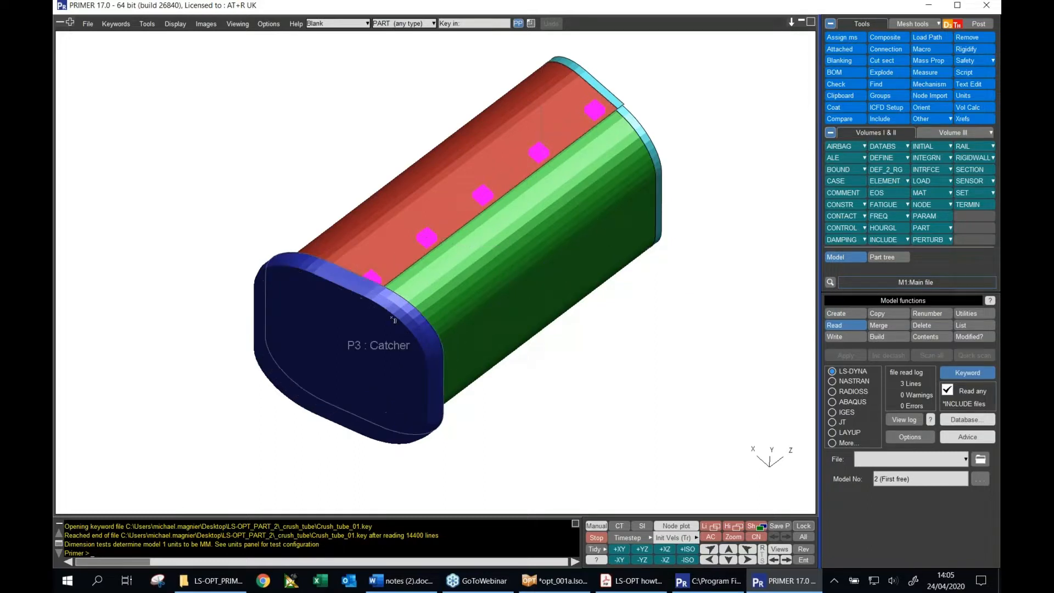
pyautogui.click(343, 349)
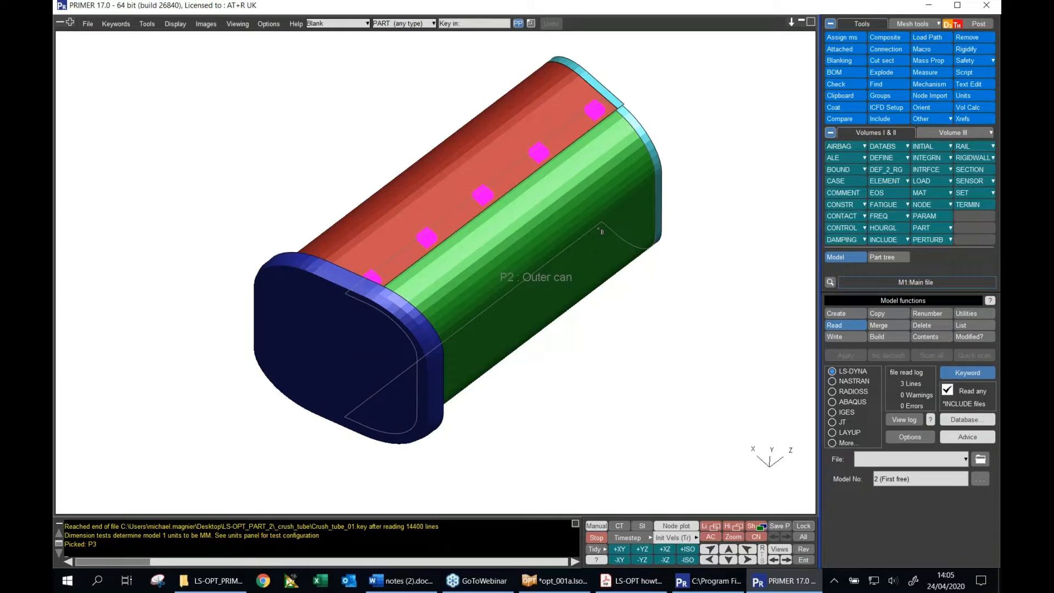
pyautogui.moveTo(598, 229); pyautogui.dragTo(586, 168)
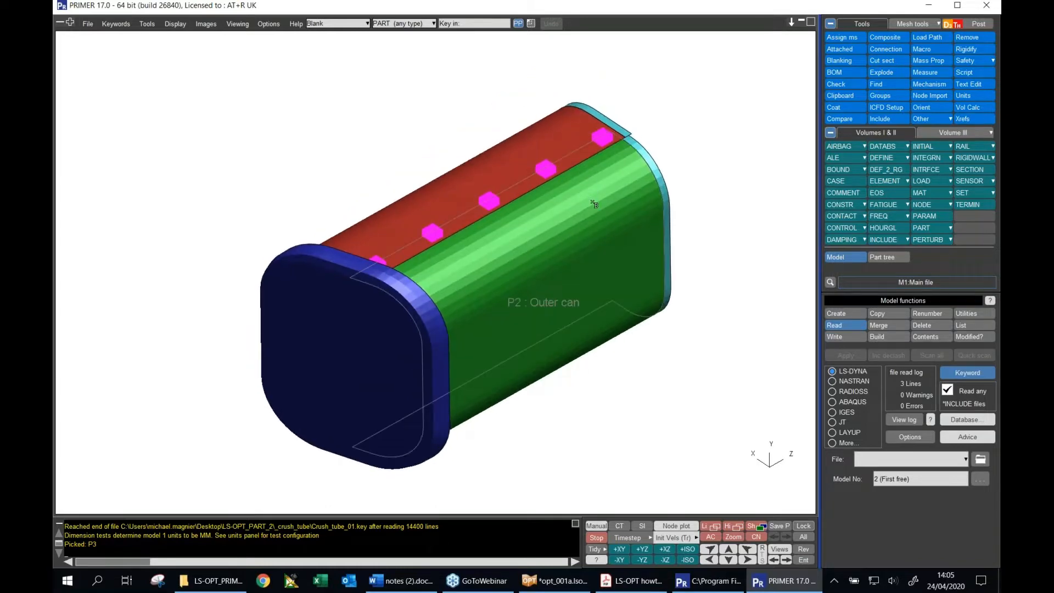
# Open the results file Crush_tube_01.ptf from the LS-OPT file chooser in D3PLOT
pyautogui.click(555, 580)
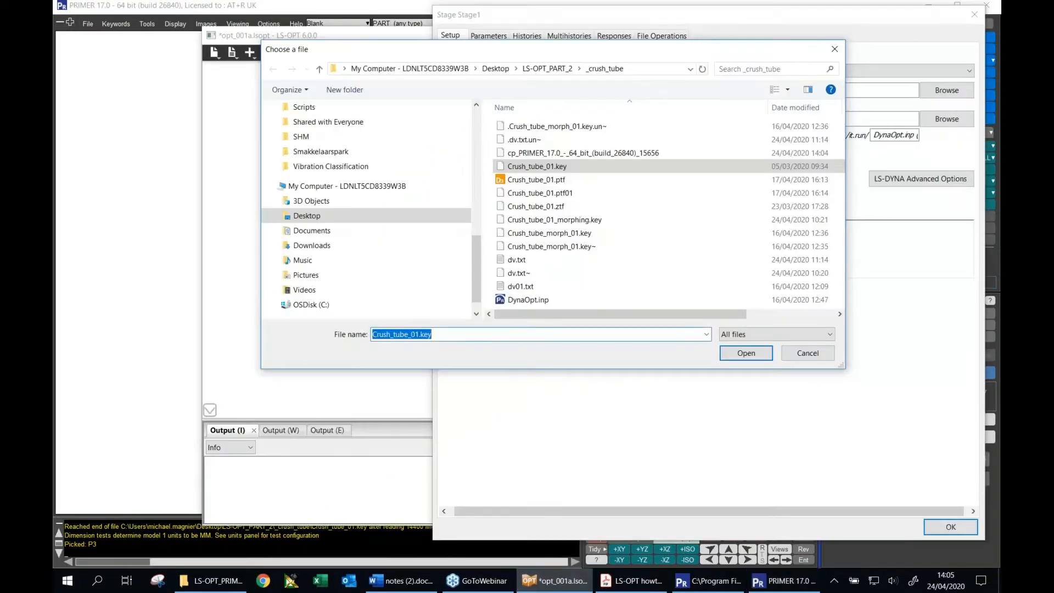
pyautogui.click(312, 6)
pyautogui.click(927, 6)
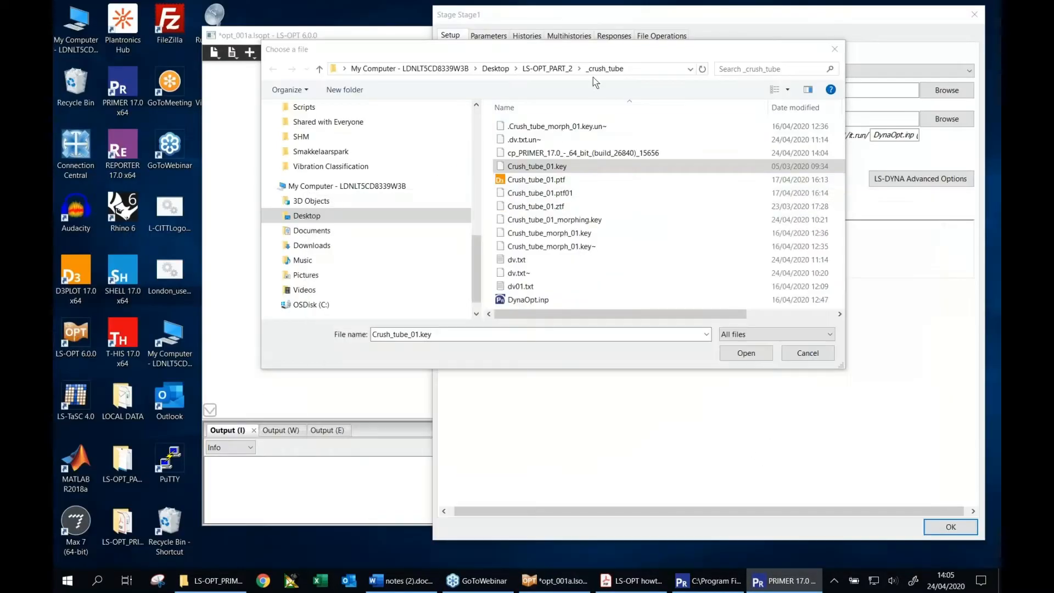
pyautogui.moveTo(536, 180); pyautogui.dragTo(80, 280)
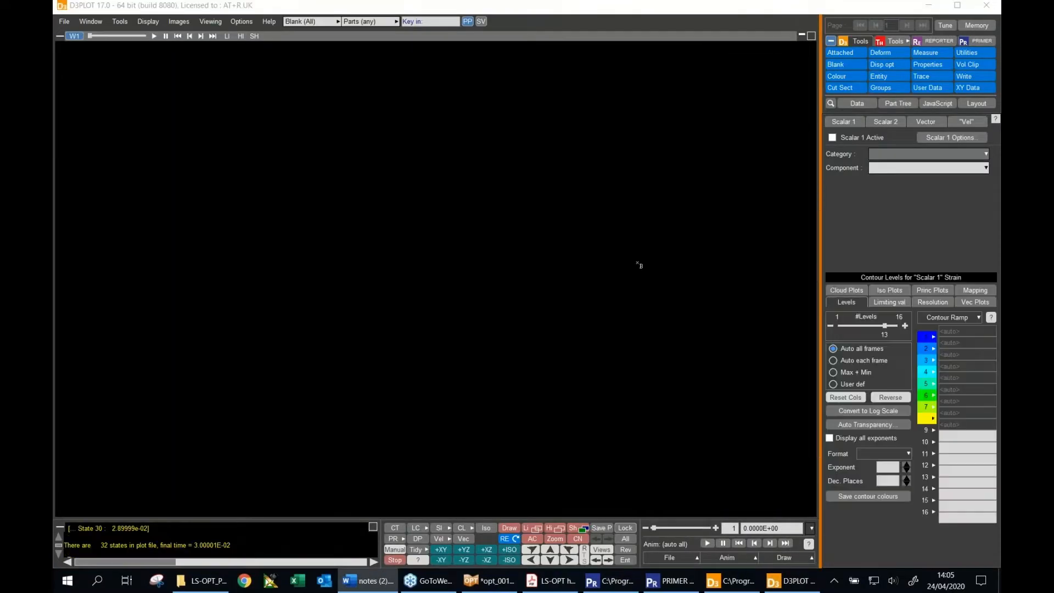
# Animate the crush can results through all states with an adjusted playback delay, and pause the animation after viewing the collapse
pyautogui.scroll(-3, 595, 242)
pyautogui.moveTo(351, 269); pyautogui.dragTo(648, 376)
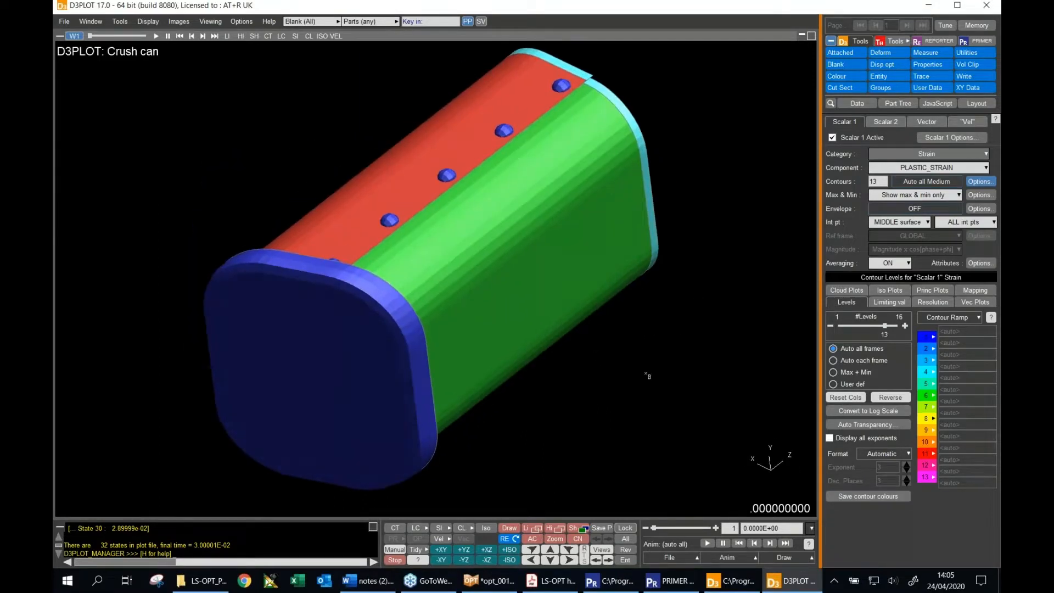
pyautogui.click(706, 545)
pyautogui.click(712, 556)
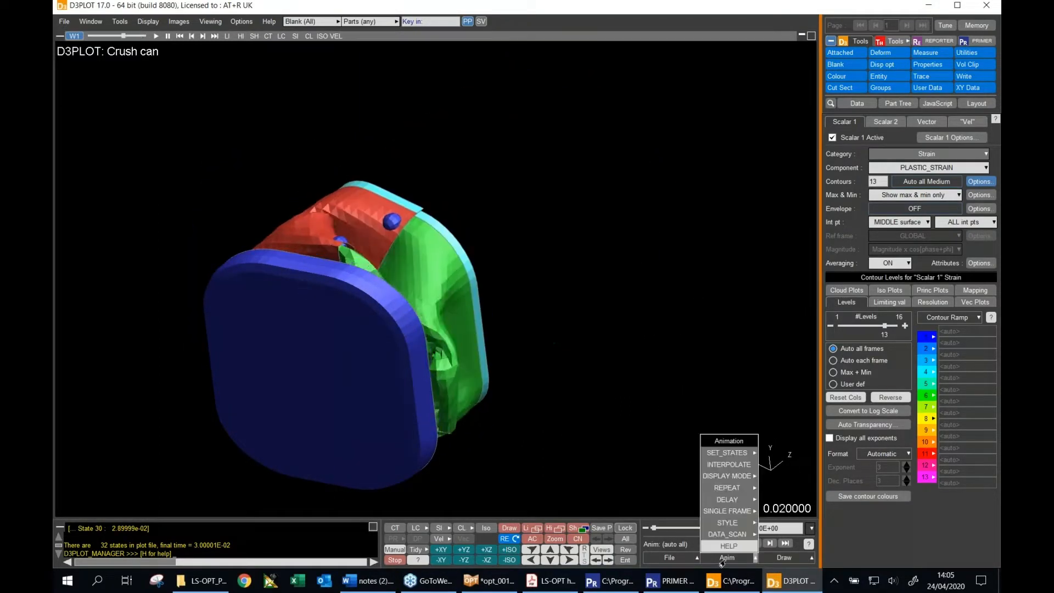
pyautogui.moveTo(741, 500)
pyautogui.click(781, 515)
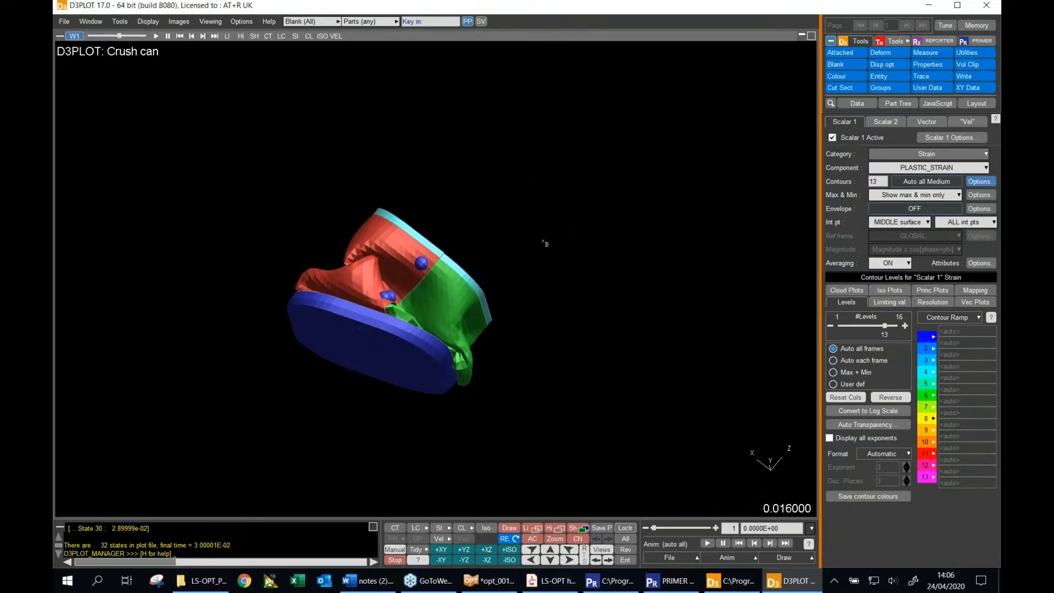
pyautogui.click(721, 544)
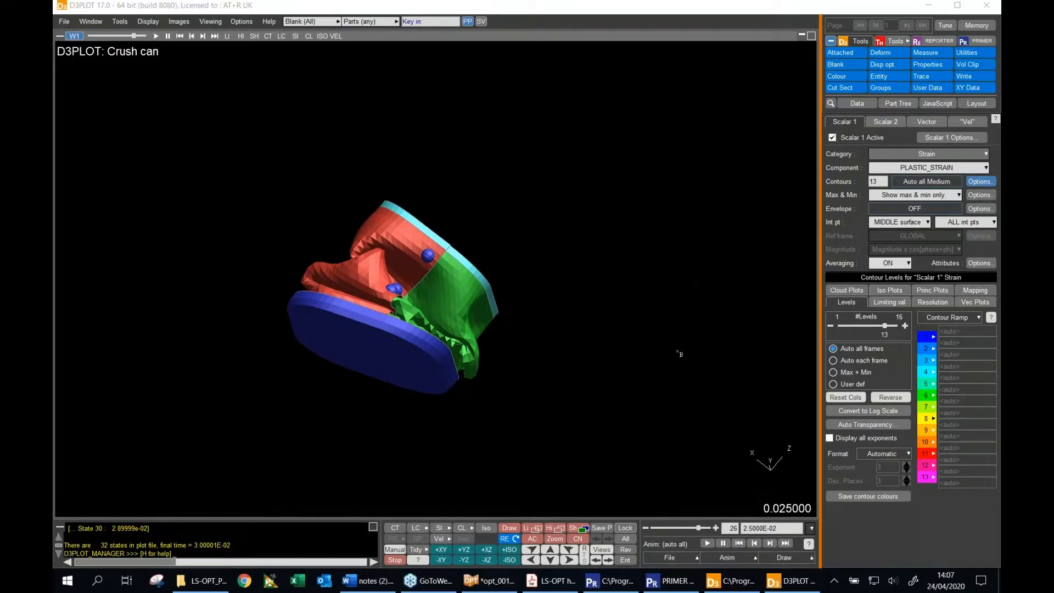
# Exit D3PLOT without saving a session, and close the LS-OPT Stage1 settings while keeping the existing input file
pyautogui.click(986, 6)
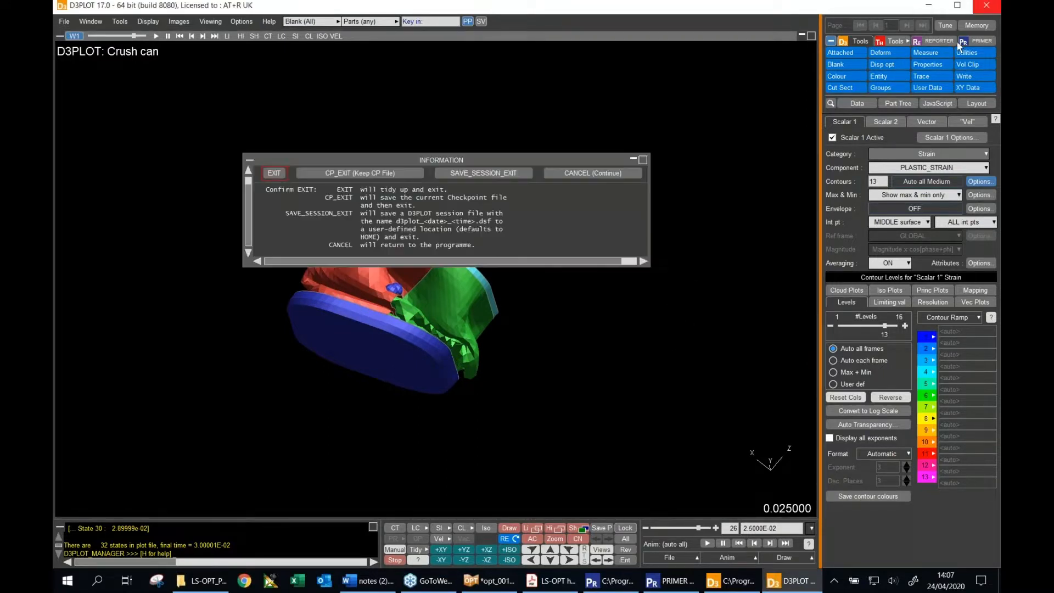
pyautogui.click(274, 173)
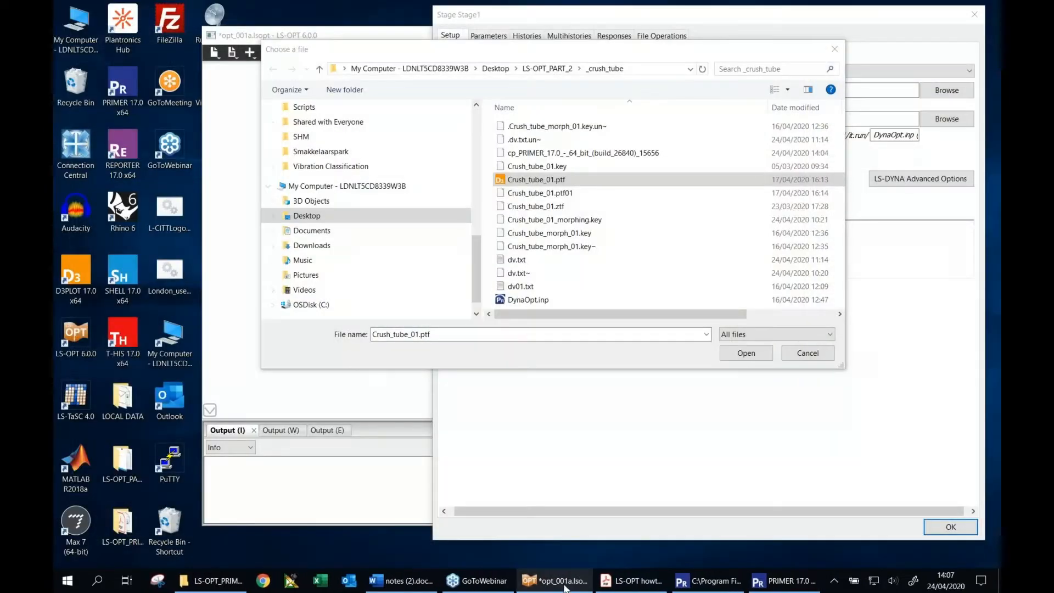
pyautogui.click(565, 588)
pyautogui.click(828, 352)
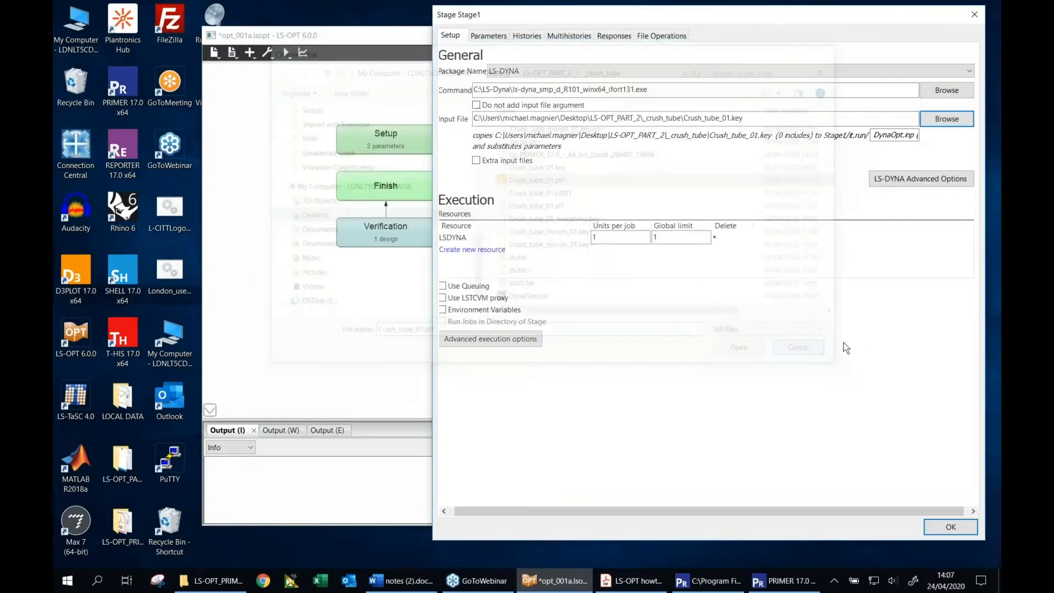
pyautogui.click(942, 528)
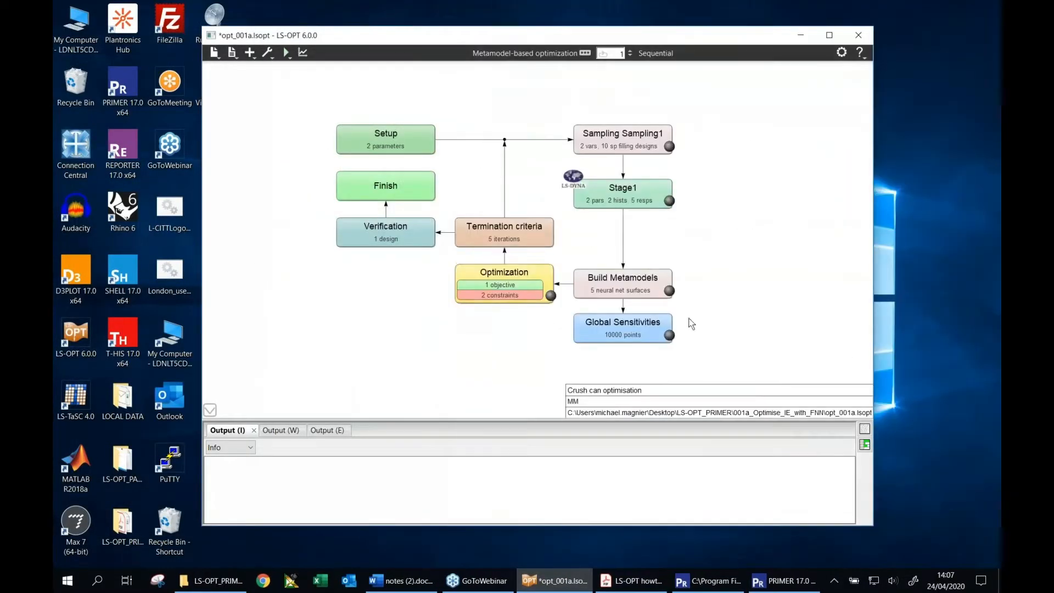
# Review the objective to maximize and the CRUSH and FORCE constraint bounds in the optimization settings
pyautogui.doubleClick(520, 279)
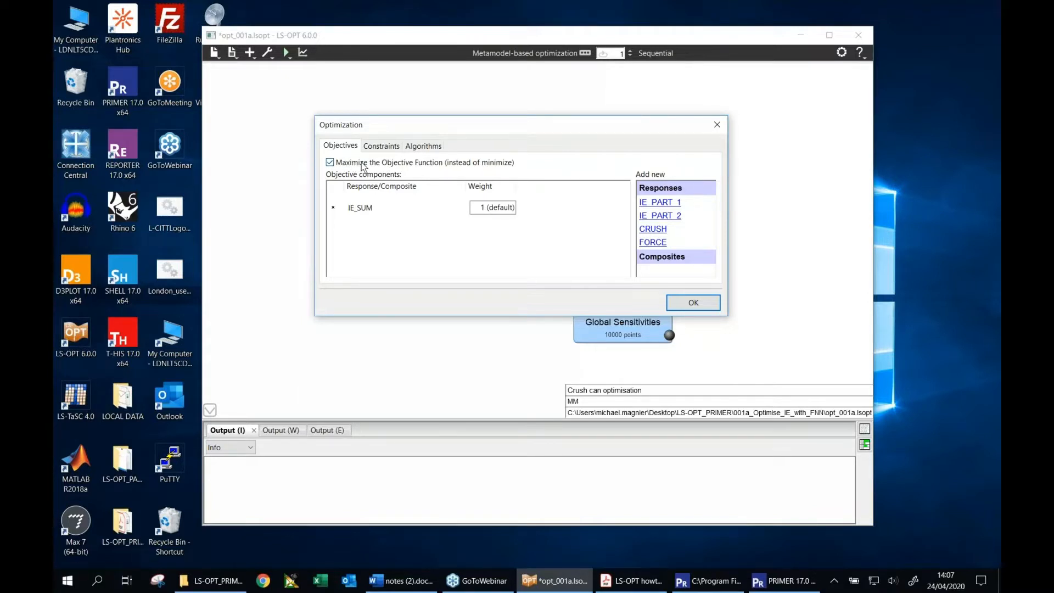
pyautogui.click(383, 146)
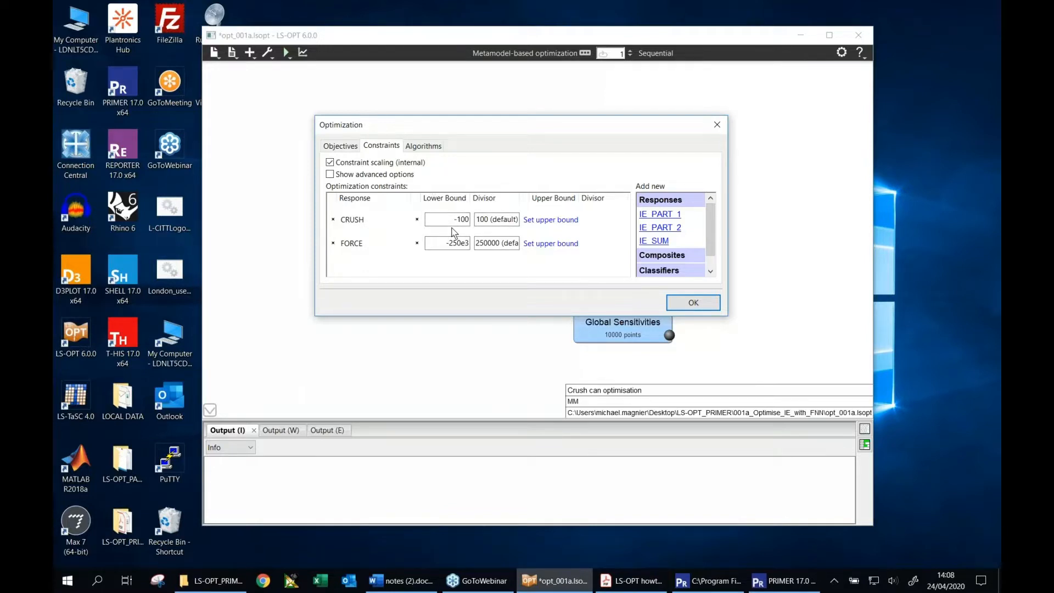
pyautogui.click(694, 302)
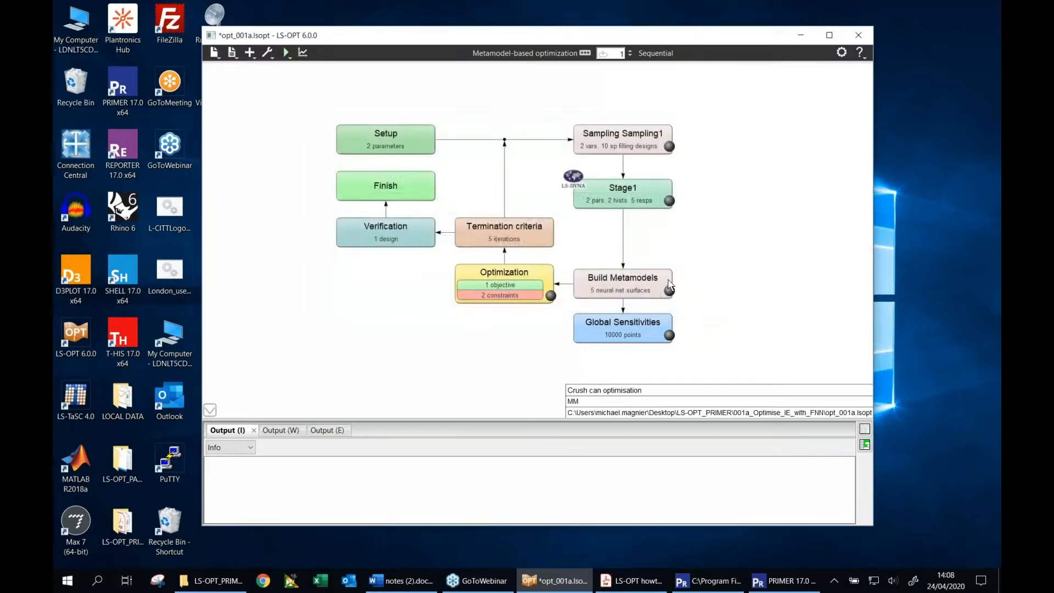
# Review the starting, minimum and maximum values of the inner_t and outer_t parameters in the global setup
pyautogui.doubleClick(408, 144)
pyautogui.moveTo(568, 248); pyautogui.dragTo(491, 149)
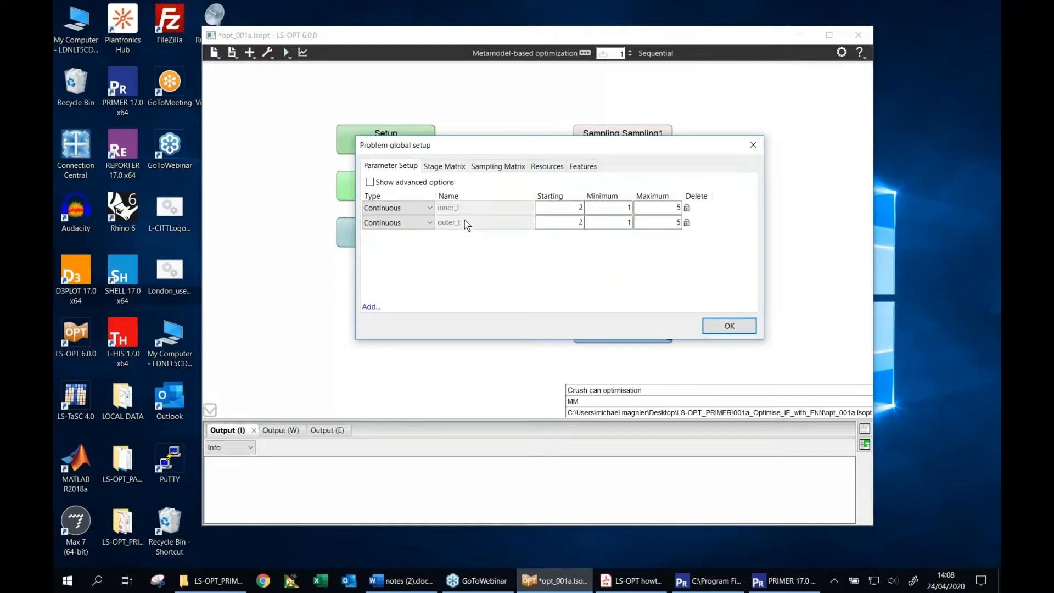
pyautogui.moveTo(517, 146); pyautogui.dragTo(493, 148)
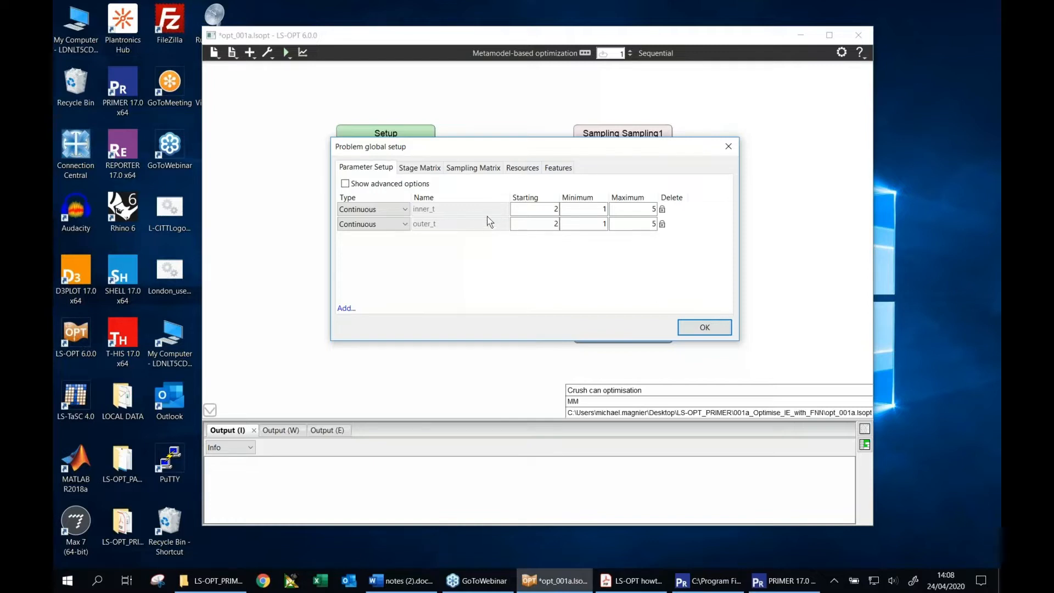
pyautogui.click(453, 18)
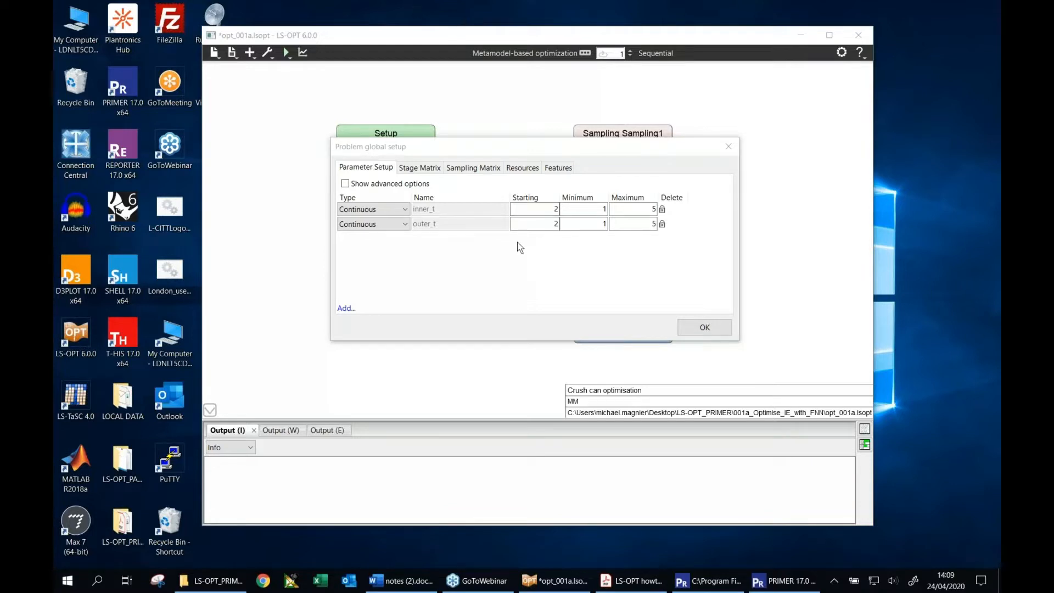
pyautogui.click(706, 332)
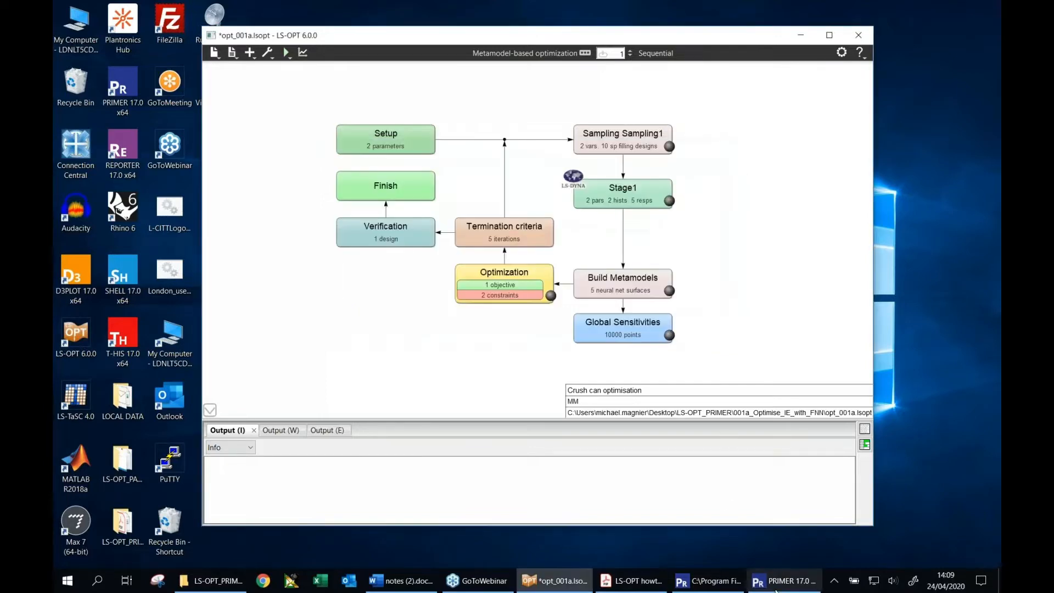
# Switch to PRIMER and create a global morph box with 2 points along each axis around all nodes of the tube
pyautogui.click(785, 581)
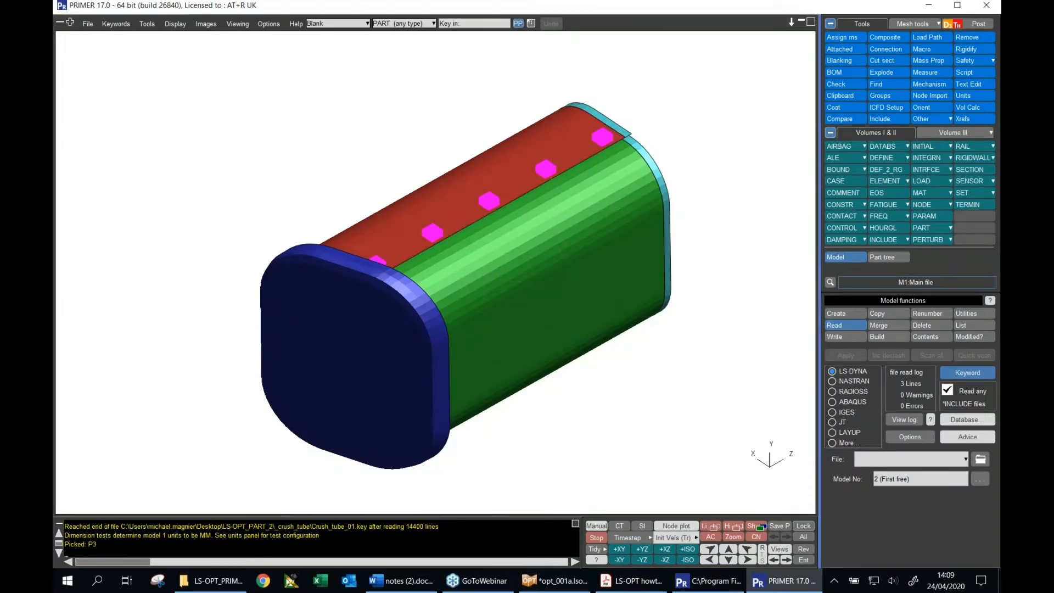
pyautogui.click(913, 25)
pyautogui.click(966, 60)
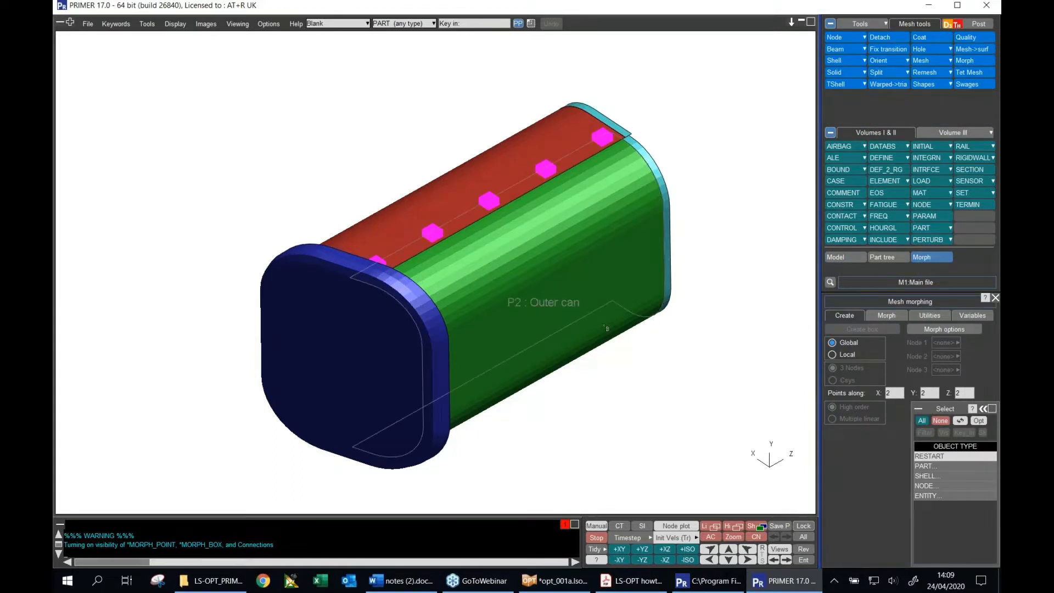
pyautogui.scroll(-2, 571, 250)
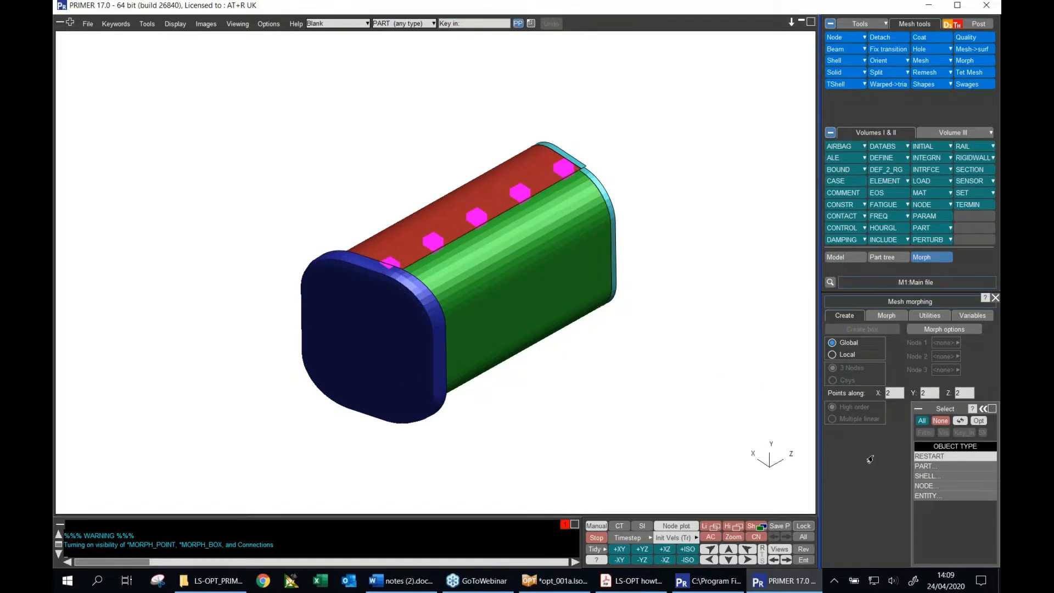
pyautogui.click(924, 486)
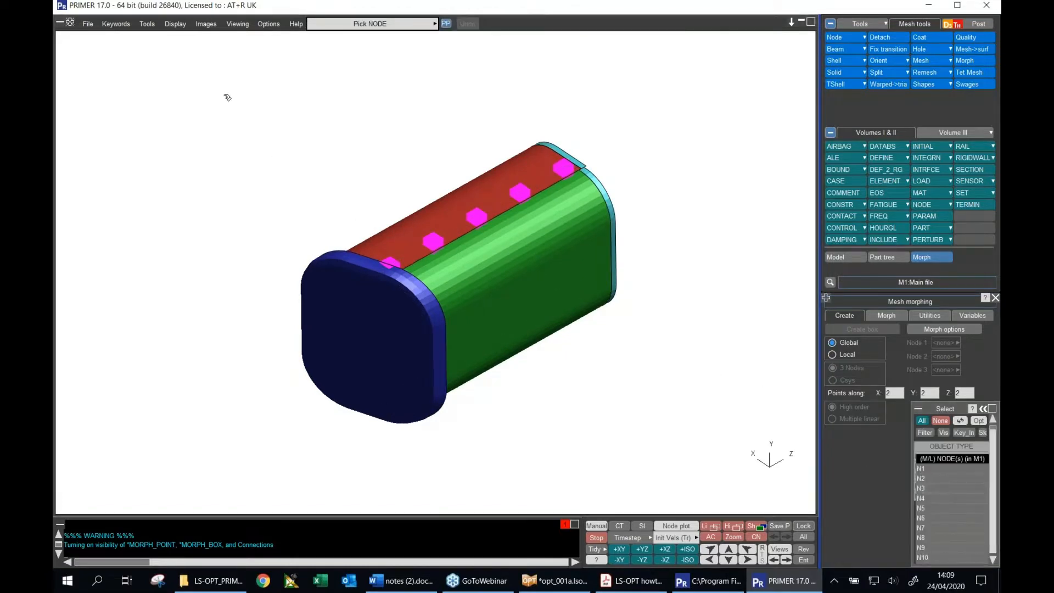
pyautogui.moveTo(220, 88); pyautogui.dragTo(663, 438)
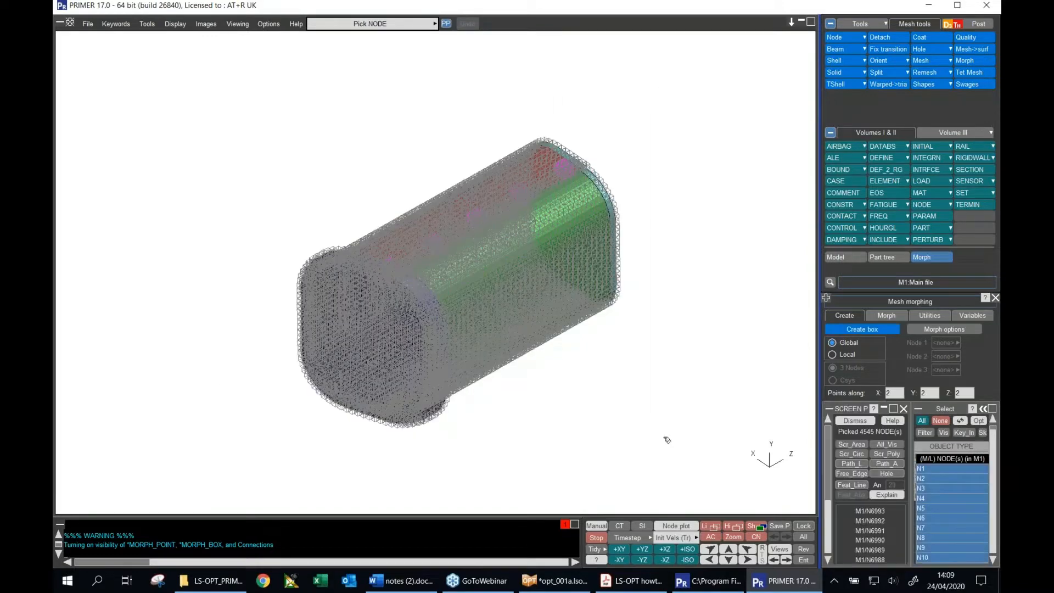
pyautogui.click(867, 329)
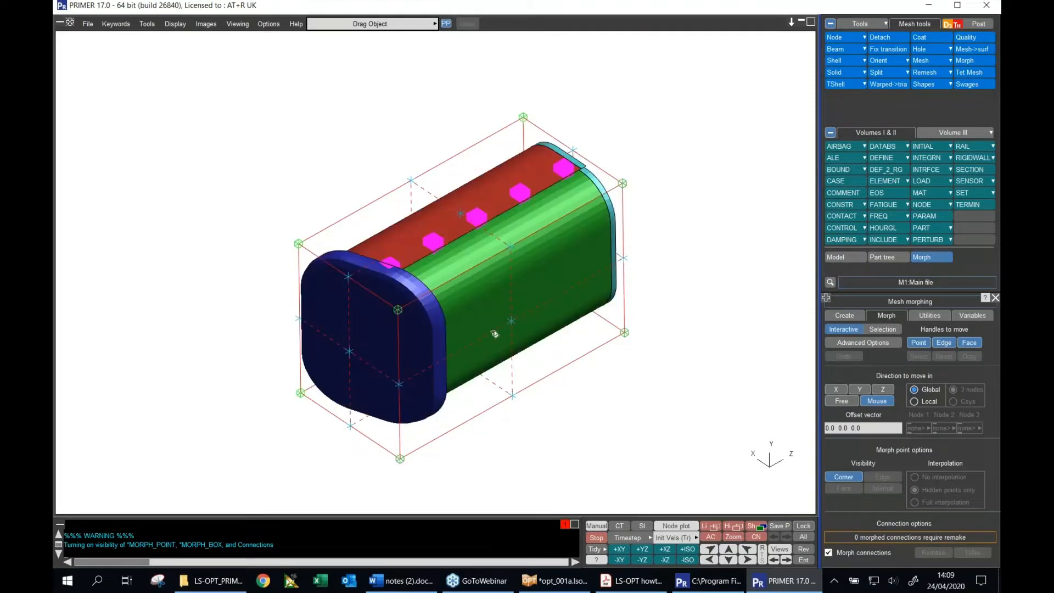
# Restrict the movable morph handles to edges only and activate selection-based handle picking
pyautogui.scroll(2, 462, 331)
pyautogui.moveTo(462, 331); pyautogui.dragTo(545, 279)
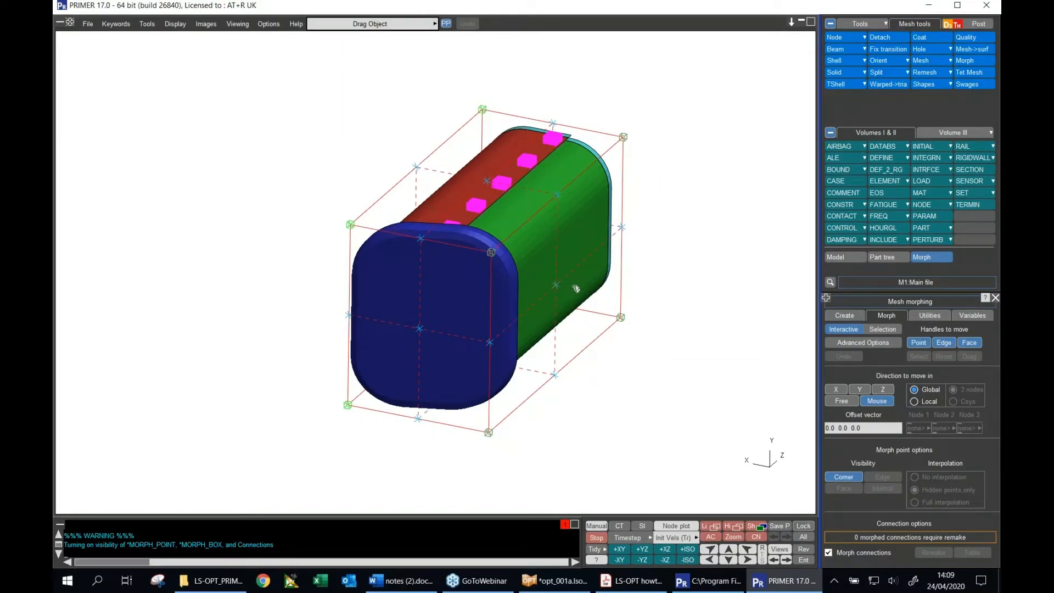
pyautogui.click(919, 343)
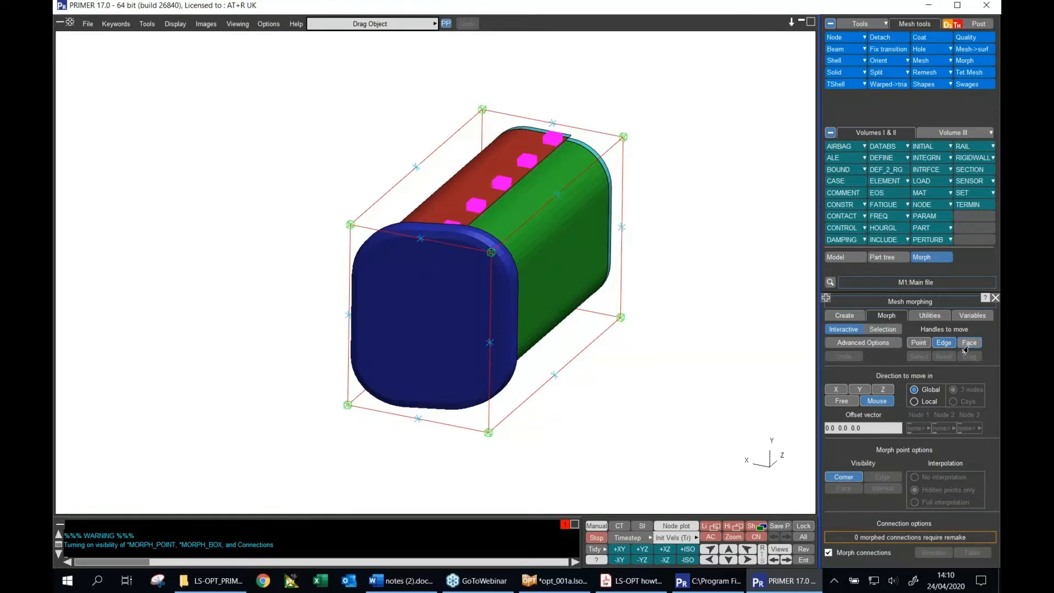
pyautogui.click(968, 343)
pyautogui.click(883, 329)
pyautogui.click(918, 356)
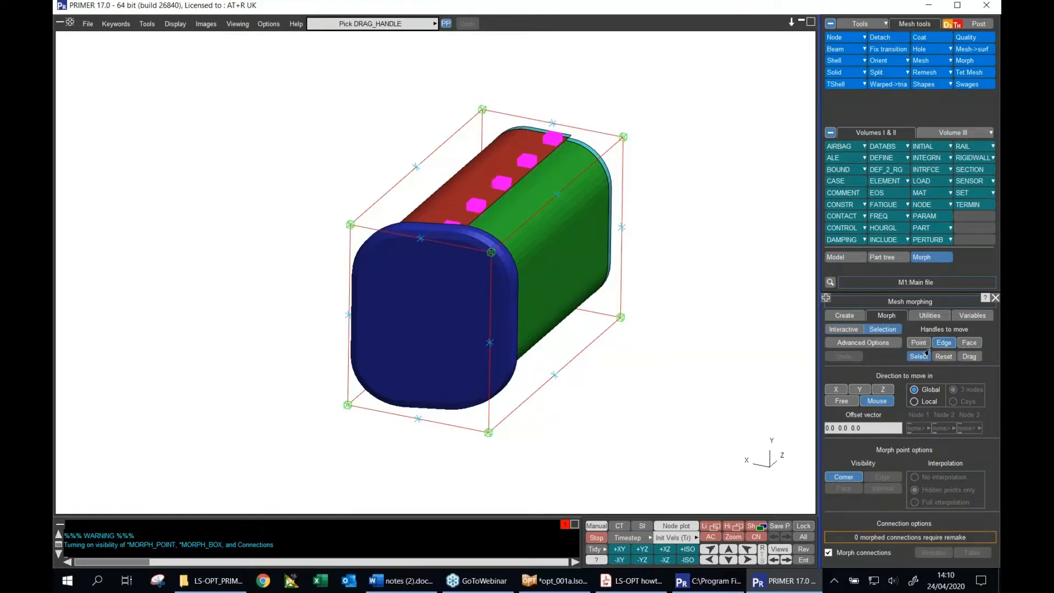
# Select the morph box's vertical edge beside the catcher's outer can side and move it inward along global X by about 24.8
pyautogui.click(489, 343)
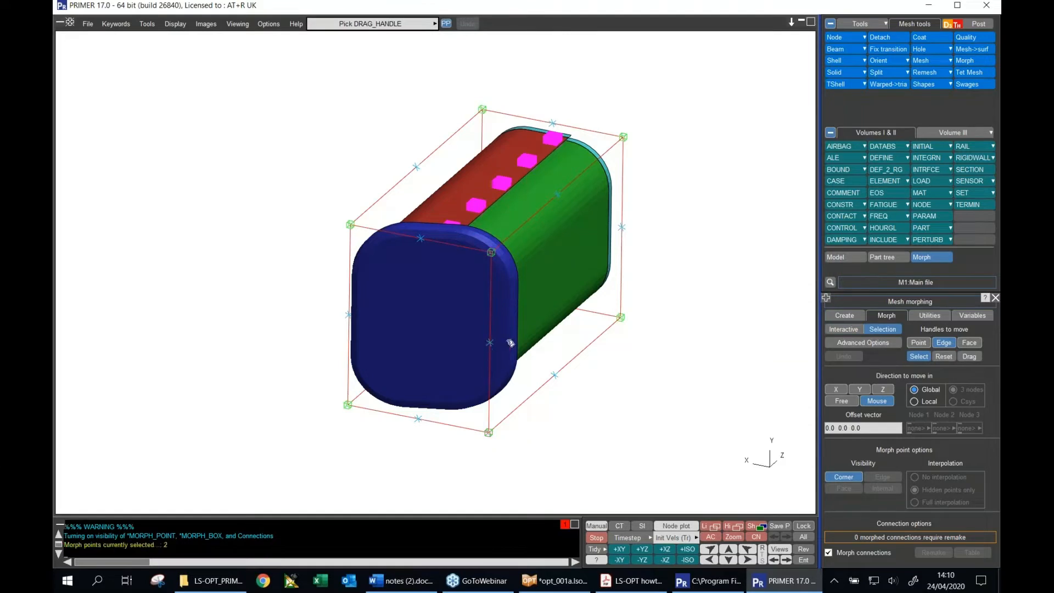
pyautogui.click(836, 389)
pyautogui.moveTo(512, 349); pyautogui.dragTo(471, 334)
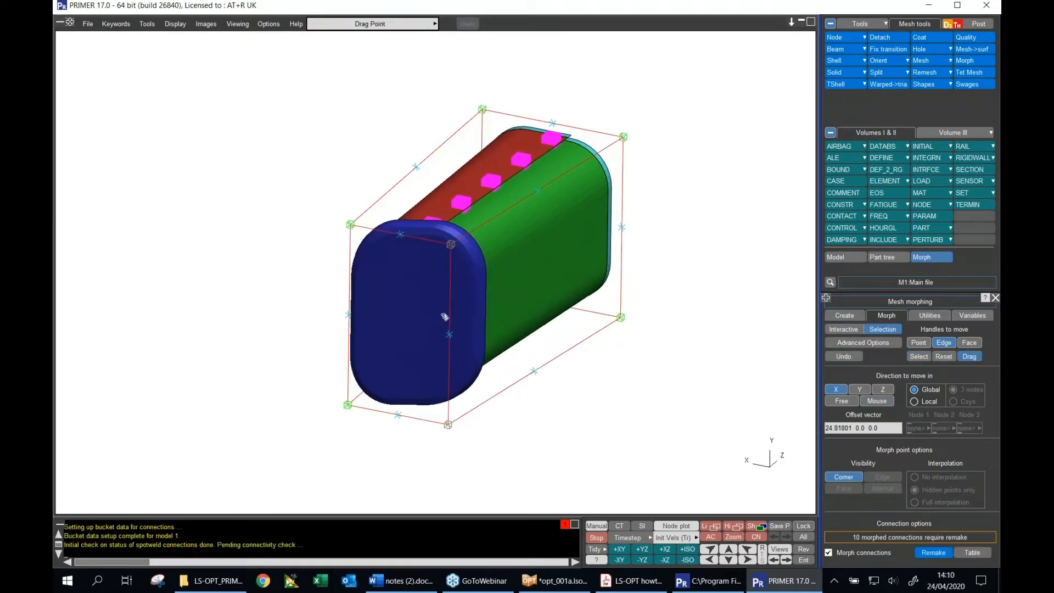
pyautogui.moveTo(508, 259); pyautogui.dragTo(497, 322)
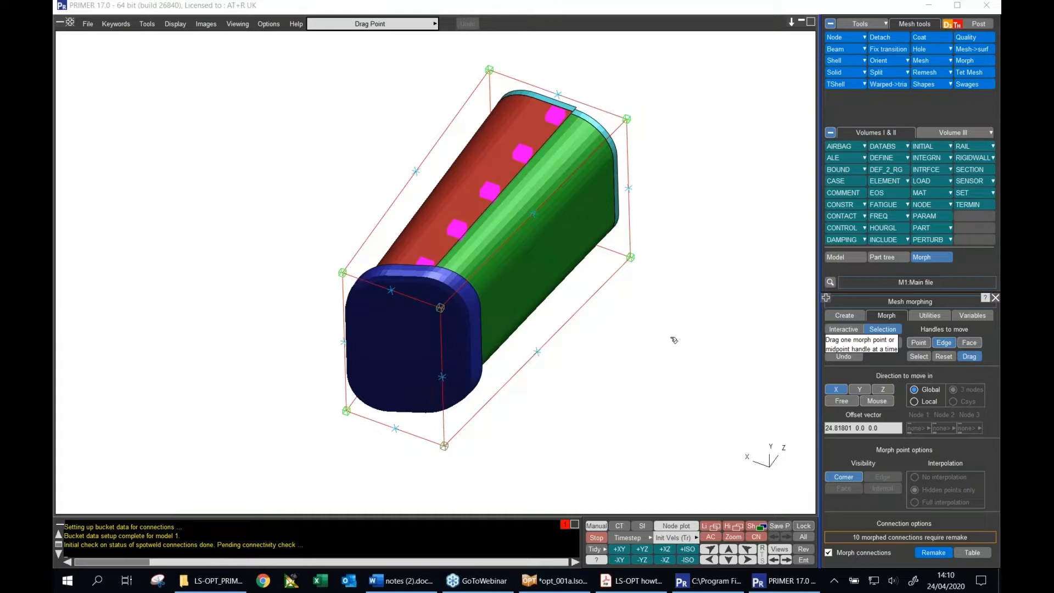
# Create a morph flow named outer_taper from the current displacement of the morph box edge
pyautogui.click(960, 316)
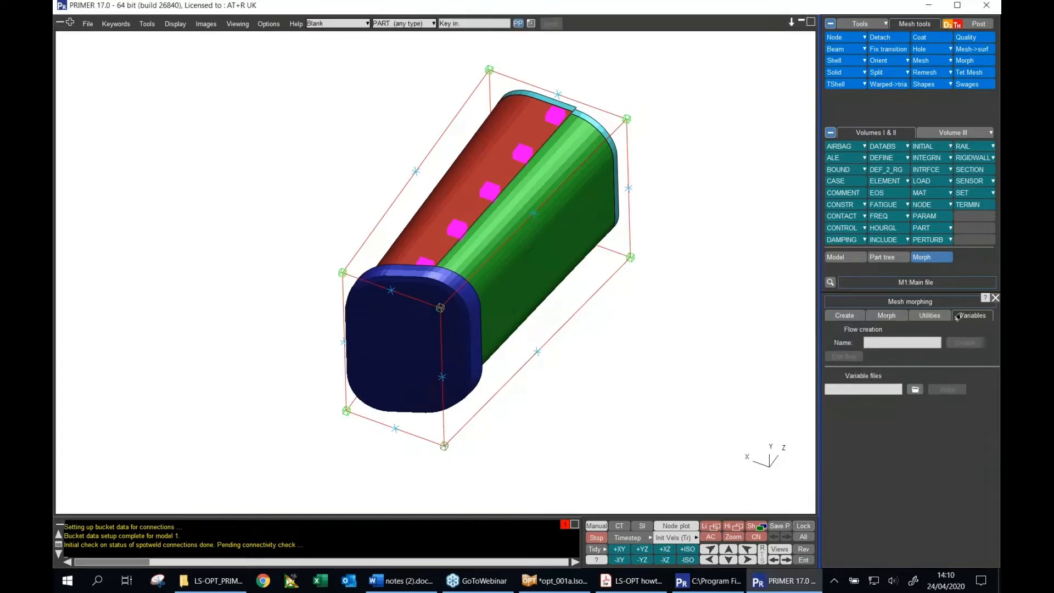
pyautogui.click(886, 341)
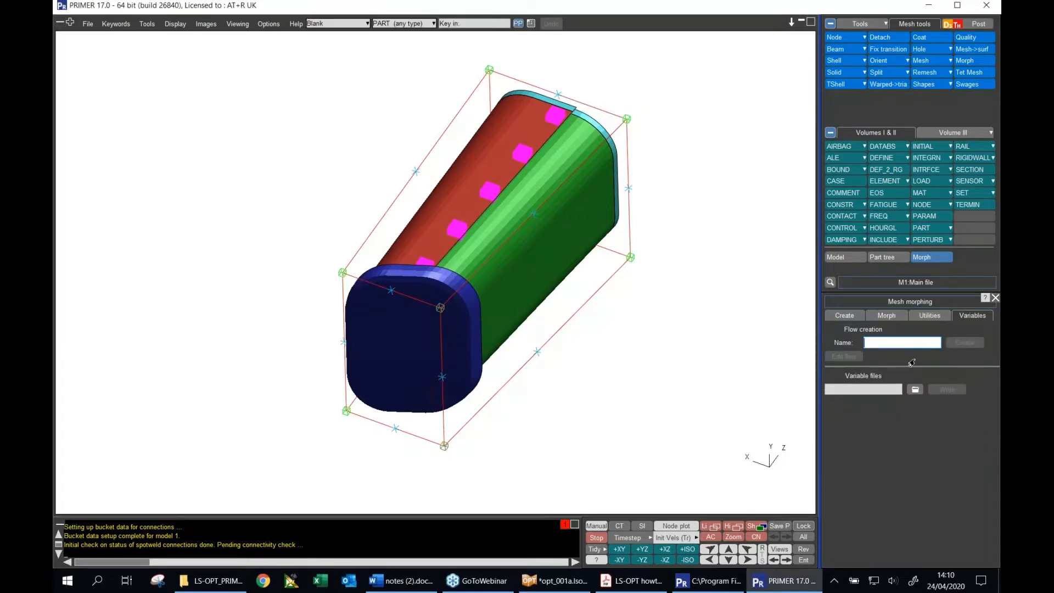
pyautogui.write('outer_taper')
pyautogui.press('Return')
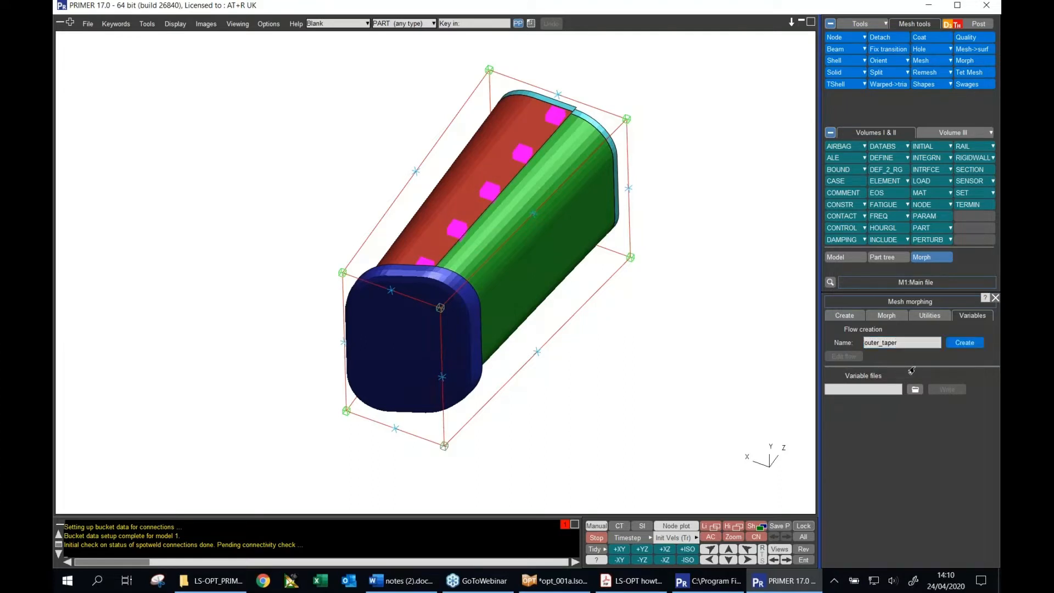
pyautogui.click(956, 344)
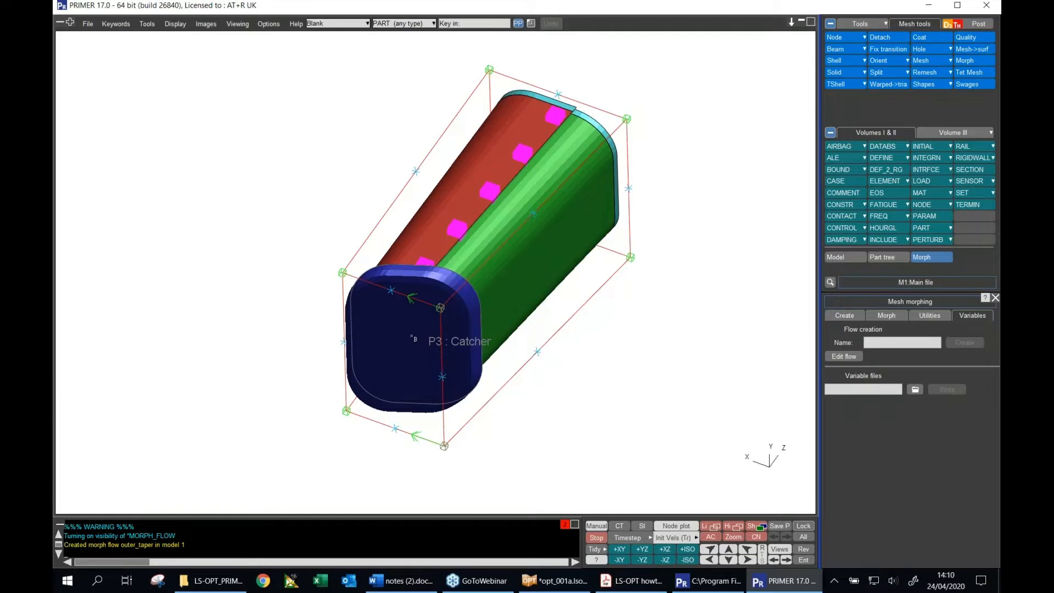
# Reset morph box MORB1 to its undeformed shape, clearing the outer-side edge move
pyautogui.click(923, 316)
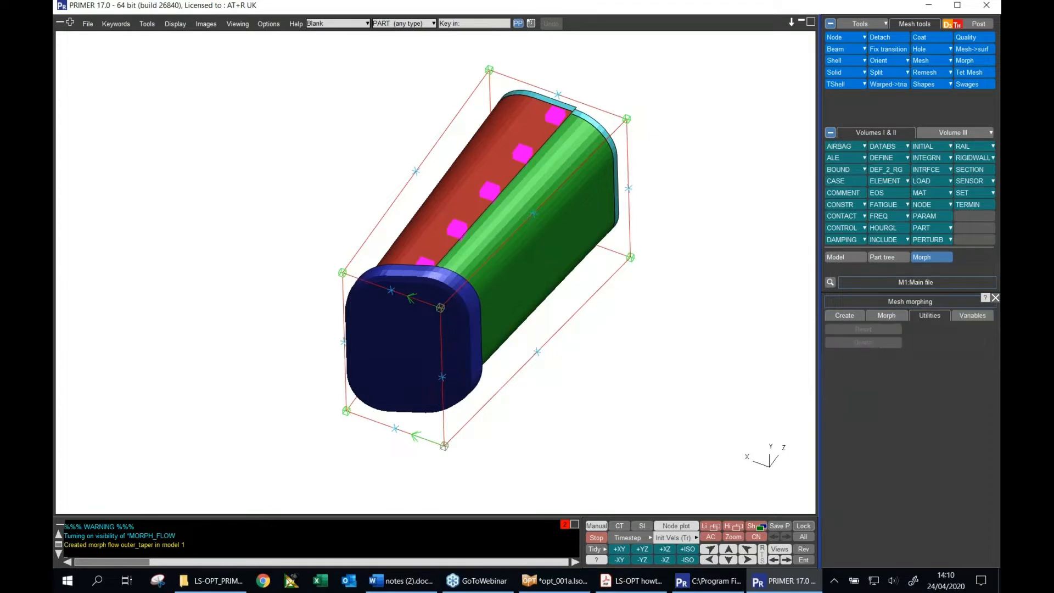
pyautogui.click(931, 408)
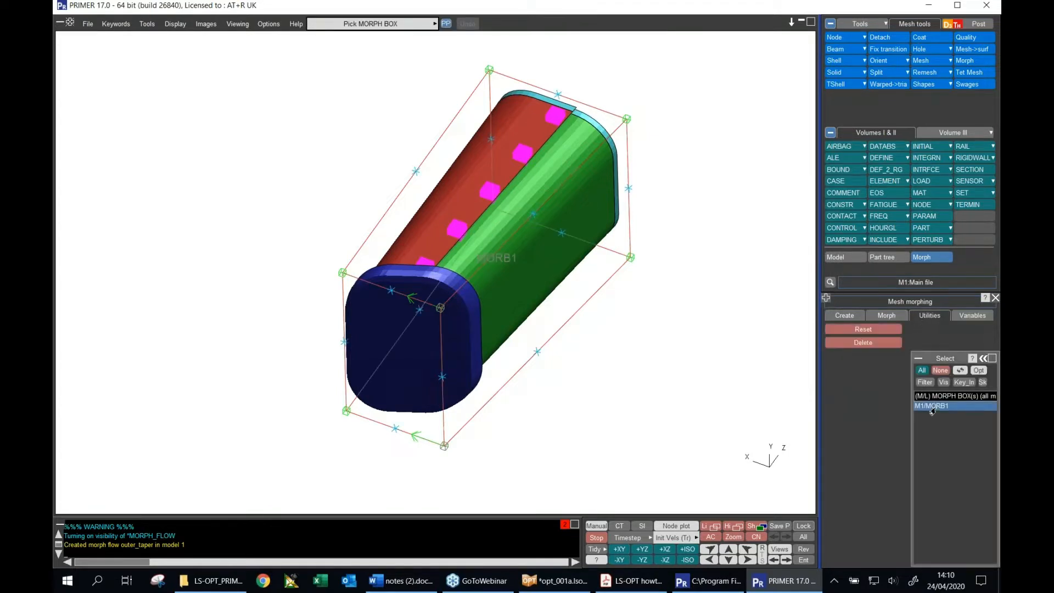
pyautogui.click(871, 329)
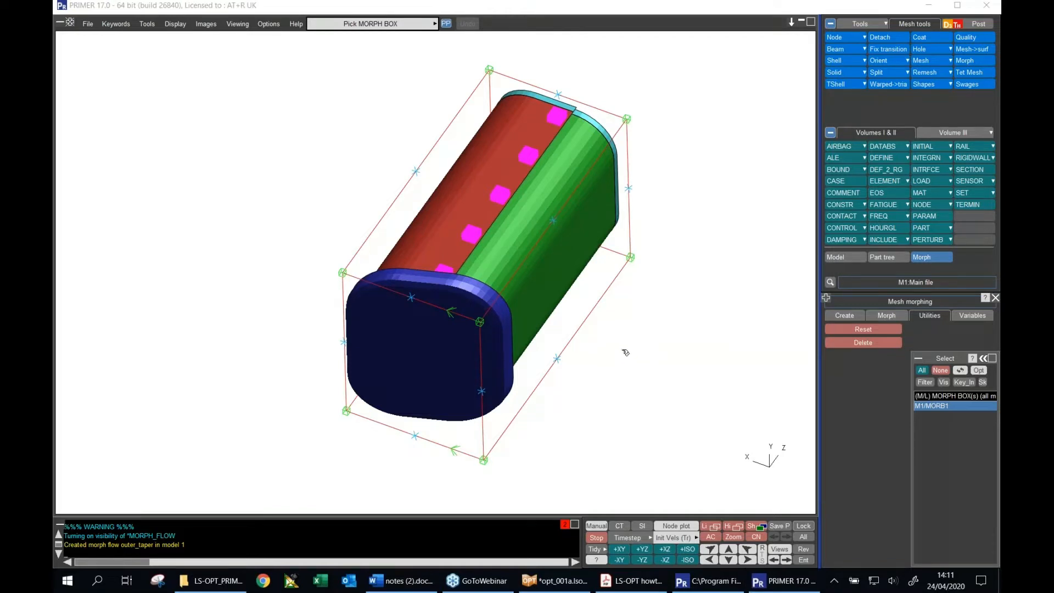
# Move the morph box's vertical edge on the inner side of the catcher inward along global X by about -29.4
pyautogui.moveTo(486, 389); pyautogui.dragTo(630, 325)
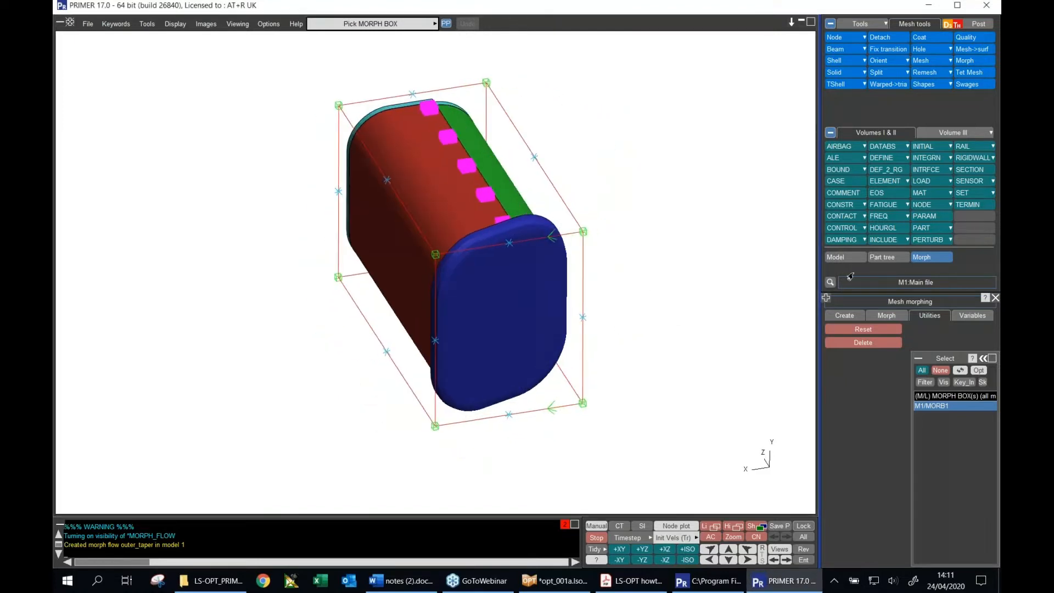
pyautogui.click(885, 315)
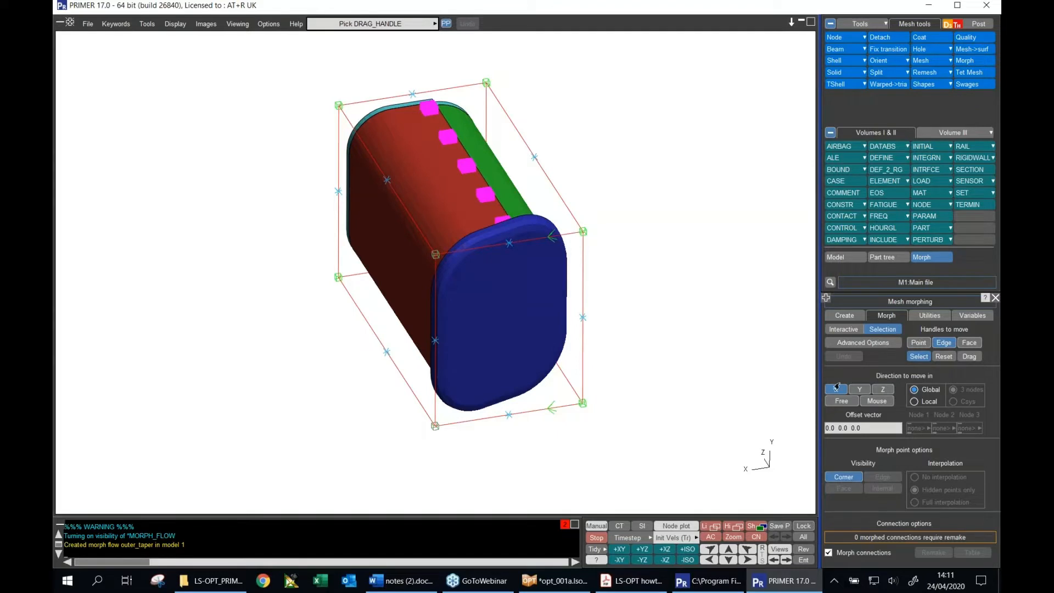
pyautogui.moveTo(439, 343); pyautogui.dragTo(495, 330)
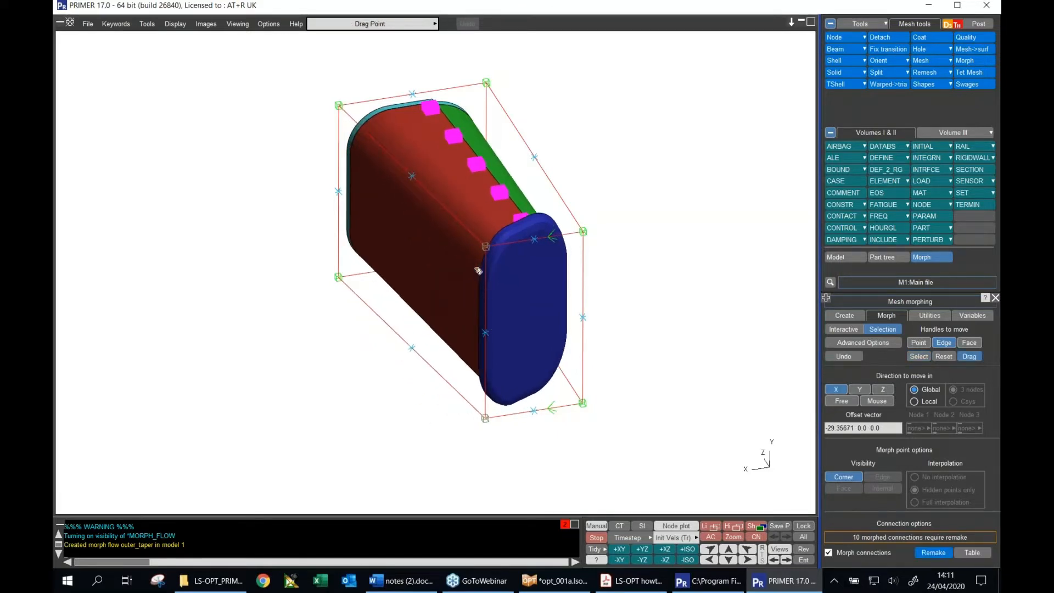
# Create a second morph flow named inner_taper from the inner-side edge displacement
pyautogui.click(961, 316)
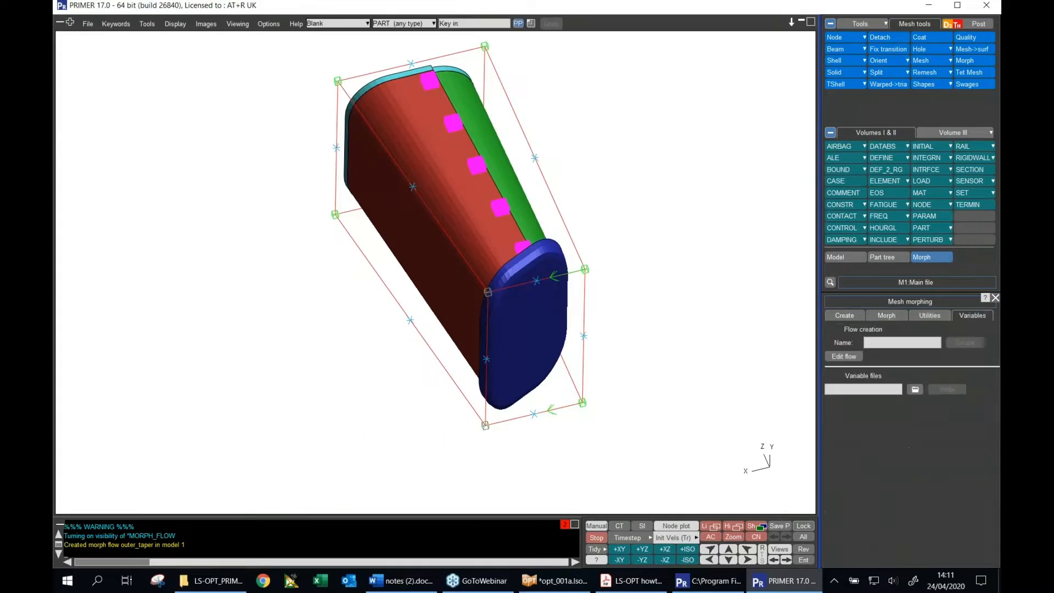
pyautogui.click(898, 341)
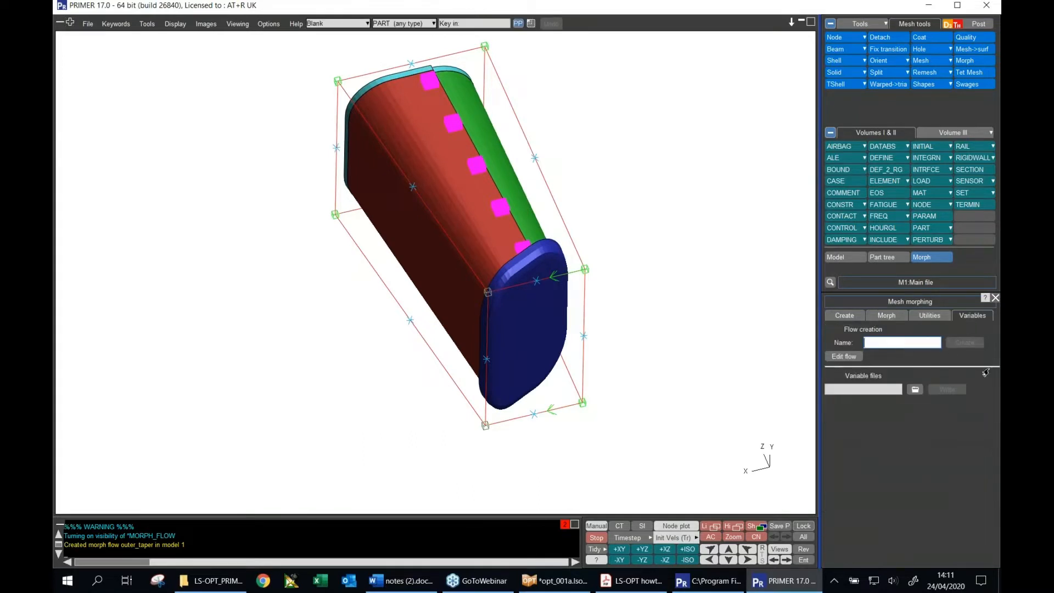
pyautogui.write('inner_taper')
pyautogui.press('Return')
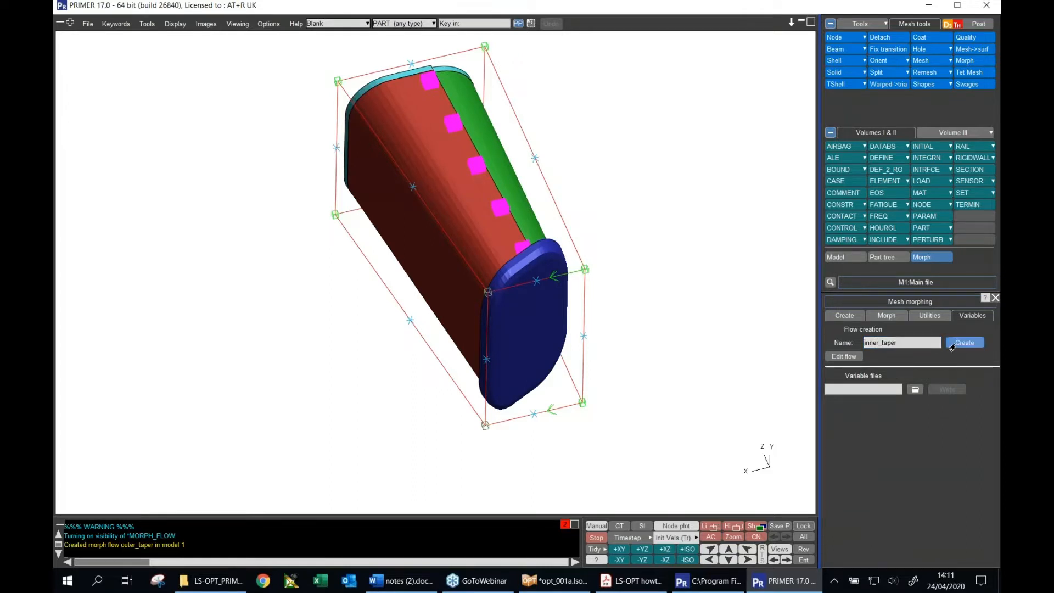
pyautogui.click(953, 346)
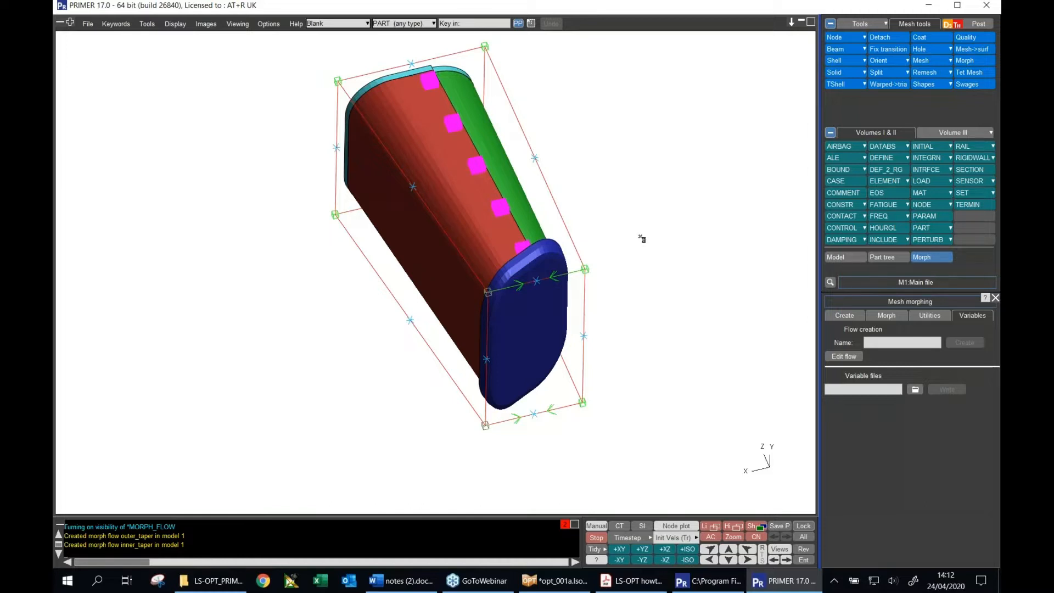
# Return morph box MORB1 to its original shape by resetting the inner-side edge move
pyautogui.click(918, 317)
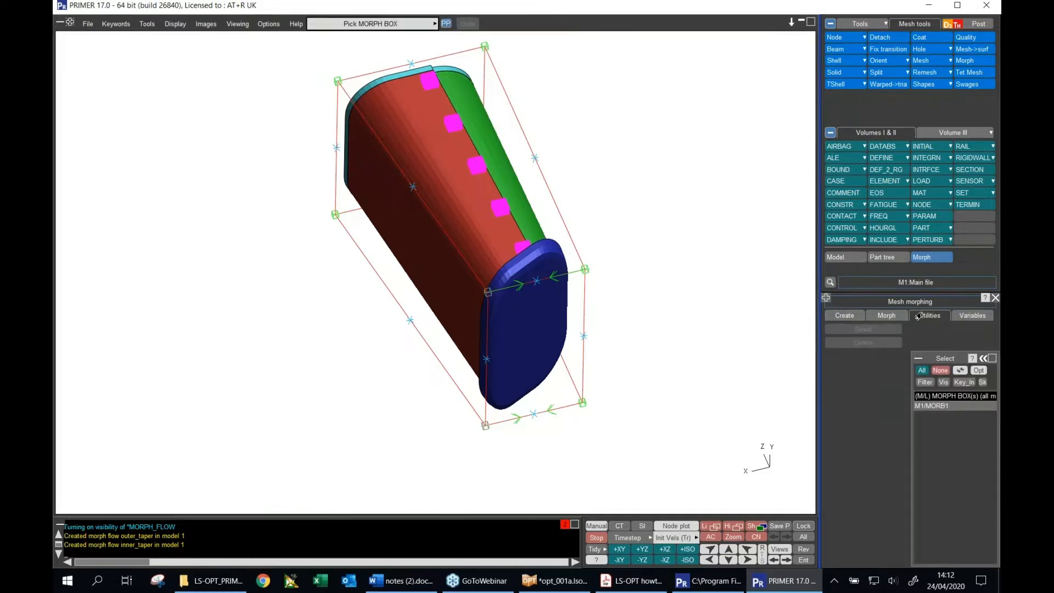
pyautogui.click(933, 406)
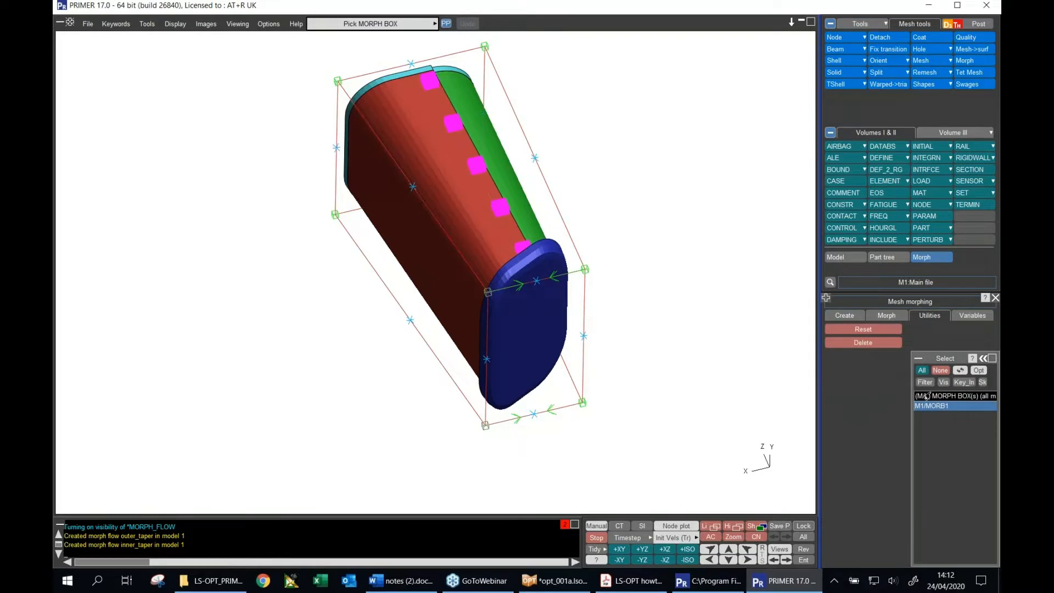
pyautogui.click(880, 332)
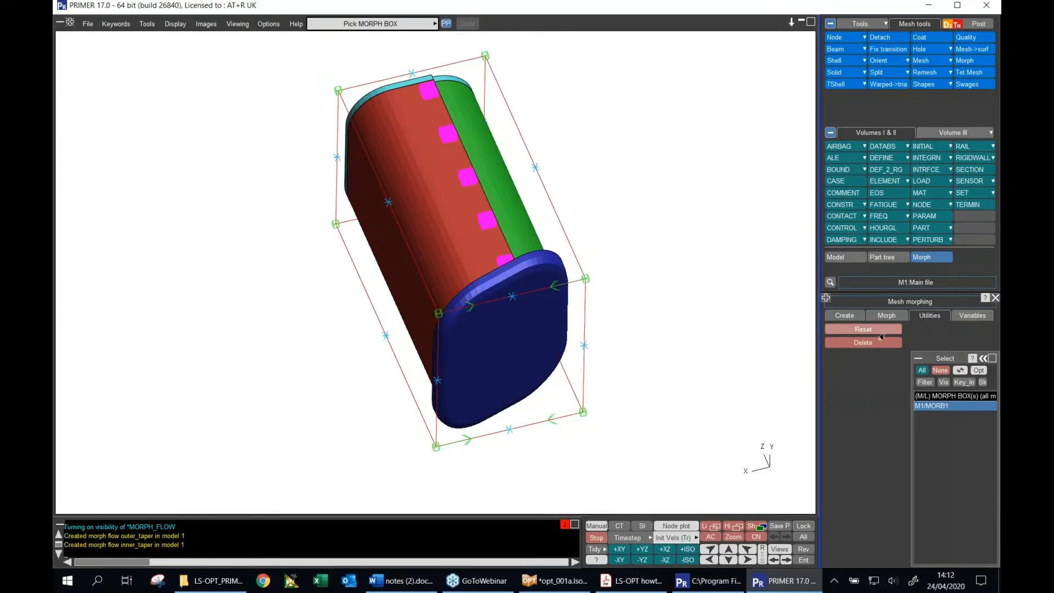
# Write the morph flow variables to a design variable file named dv.txt
pyautogui.click(965, 317)
pyautogui.click(865, 390)
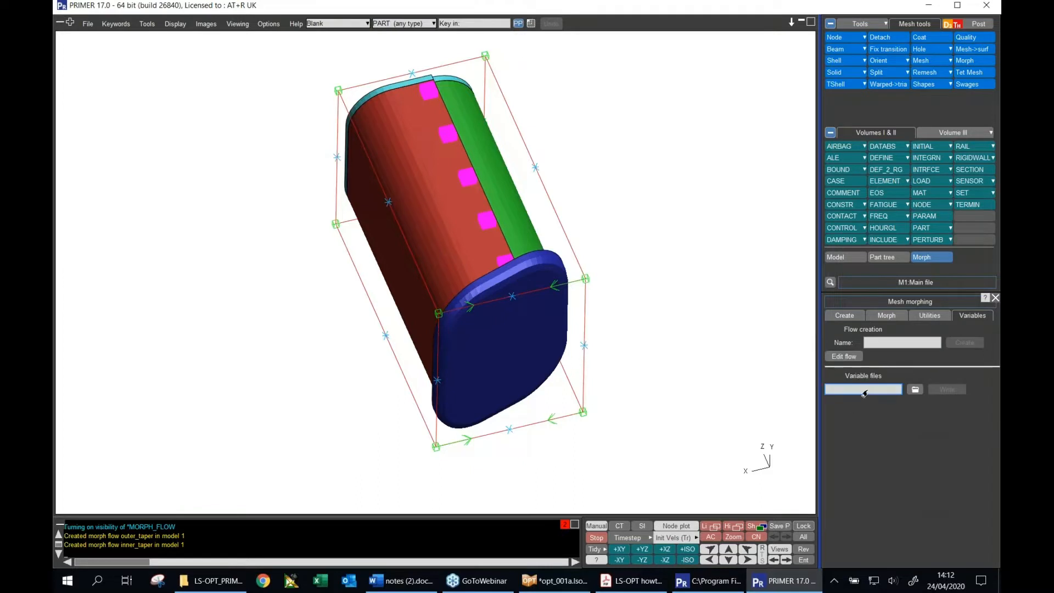
pyautogui.click(865, 391)
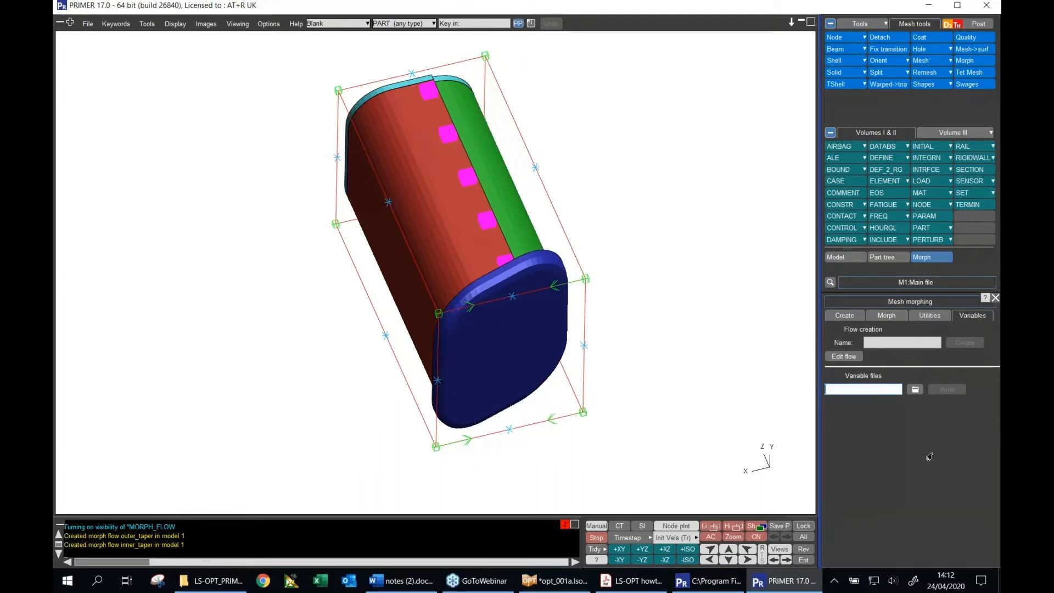
pyautogui.write('dv.txt')
pyautogui.press('Return')
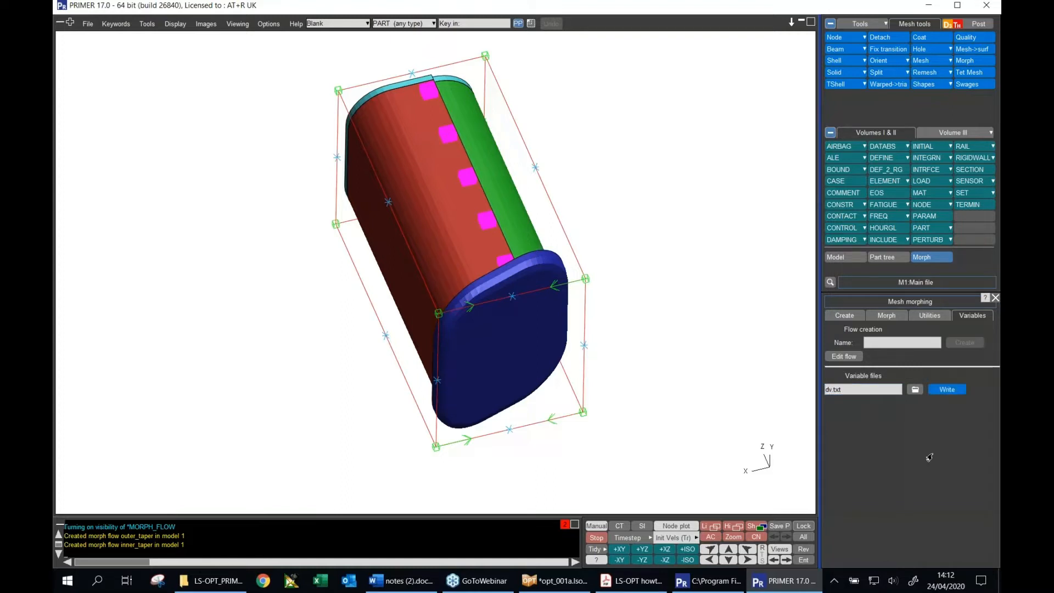
pyautogui.click(936, 392)
pyautogui.click(895, 340)
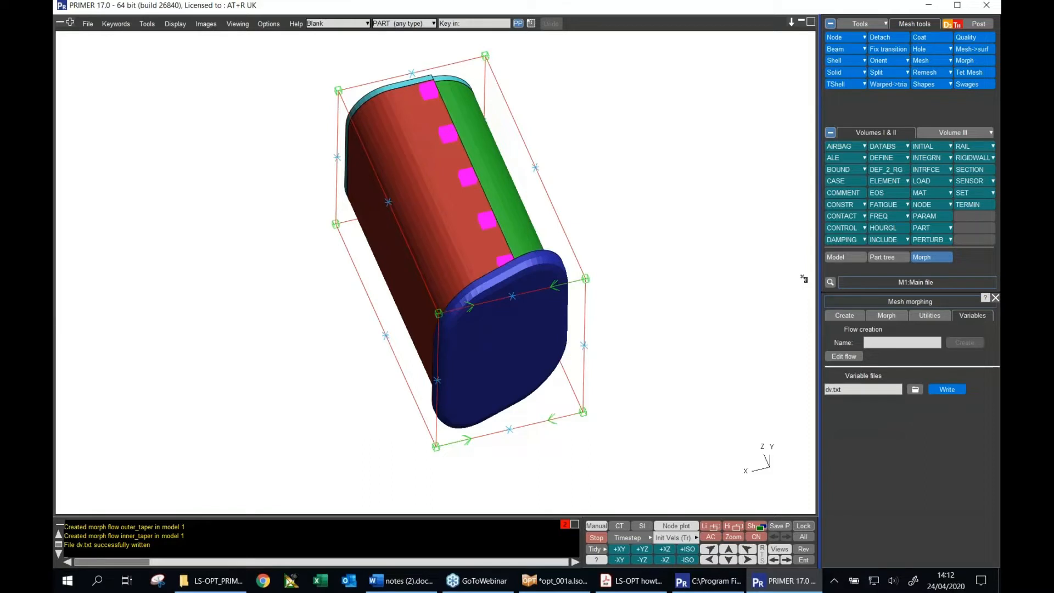
# Write the crush can model in LS-DYNA format as Crush_tube_01_morphing.key, continuing without declashing labels
pyautogui.click(845, 257)
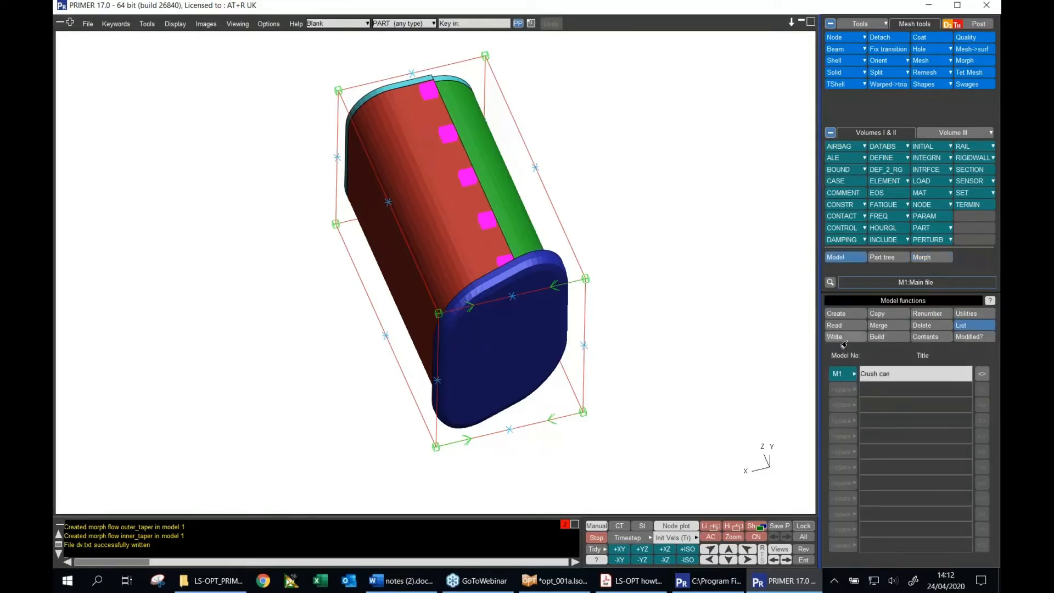
pyautogui.click(848, 337)
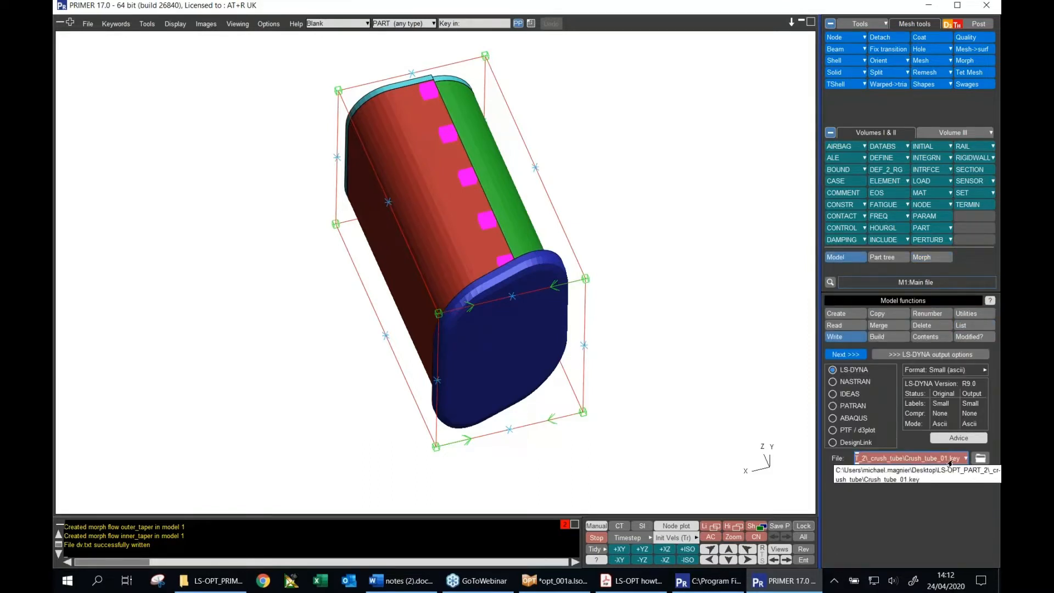
pyautogui.click(945, 461)
pyautogui.write('morphing')
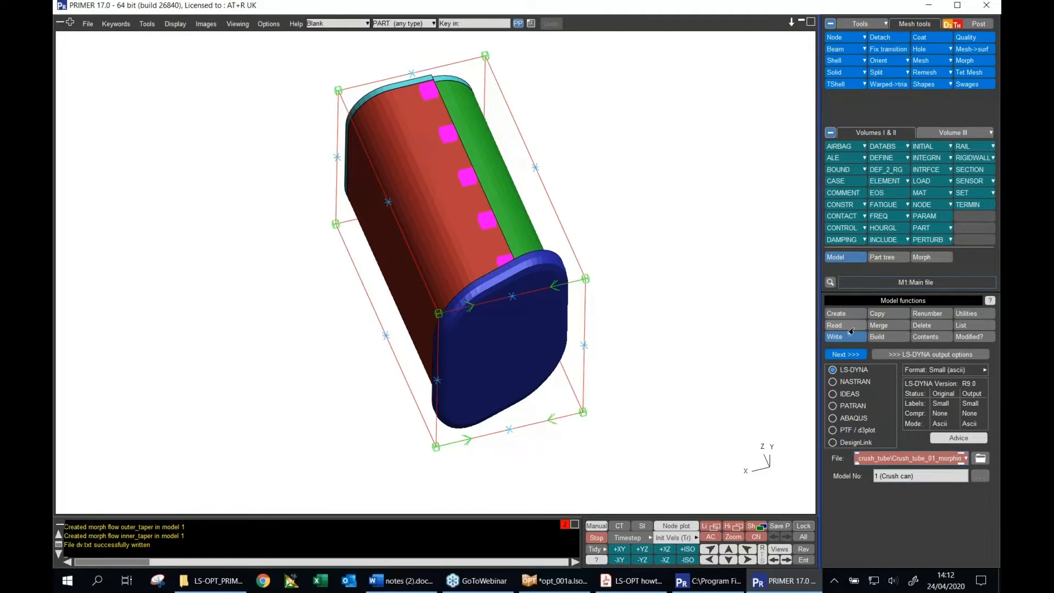
pyautogui.click(847, 354)
pyautogui.click(892, 340)
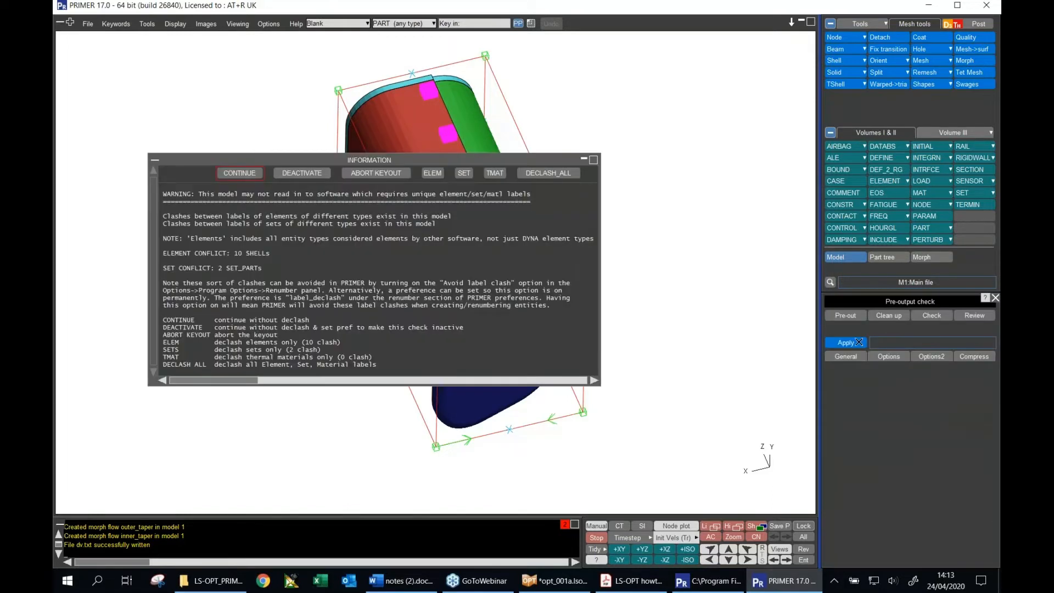
pyautogui.click(245, 177)
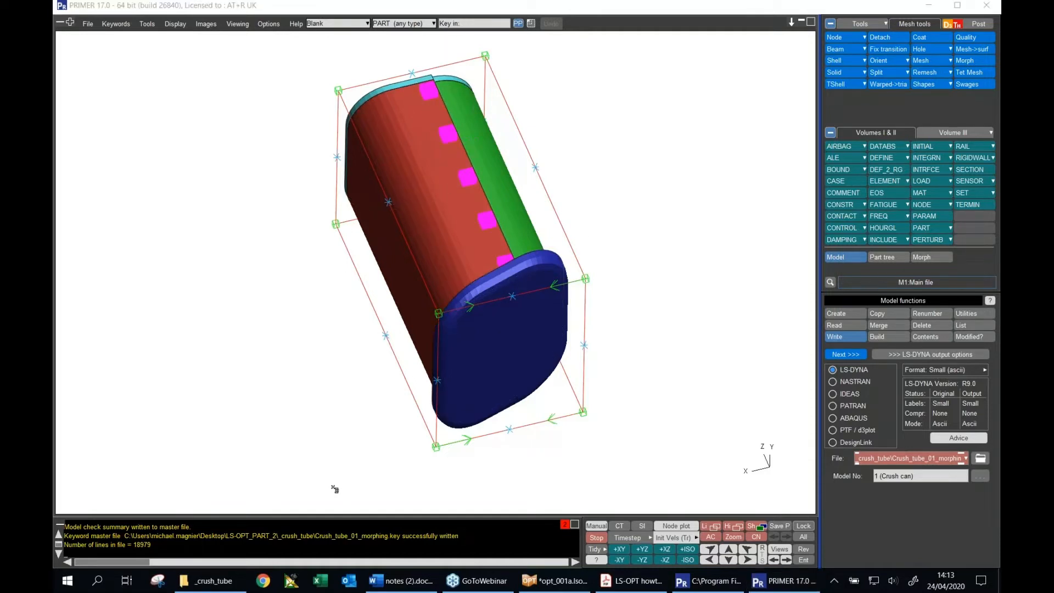
# Switch to File Explorer and open dv.txt from the _crush_tube folder in Vim, placing its window over the folder
pyautogui.click(231, 588)
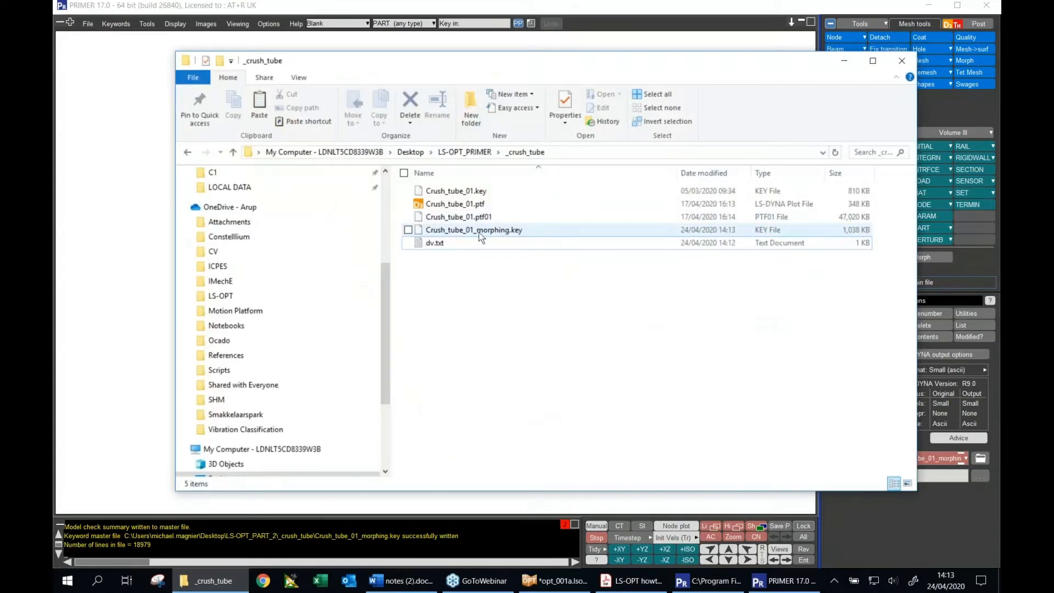
pyautogui.click(433, 245)
pyautogui.rightClick(433, 251)
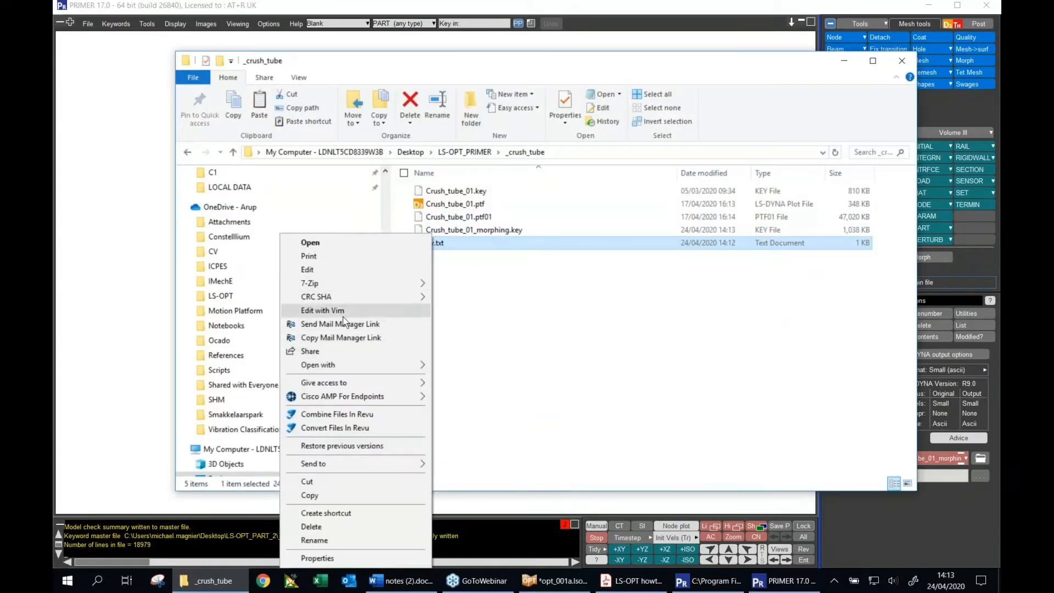
pyautogui.click(345, 311)
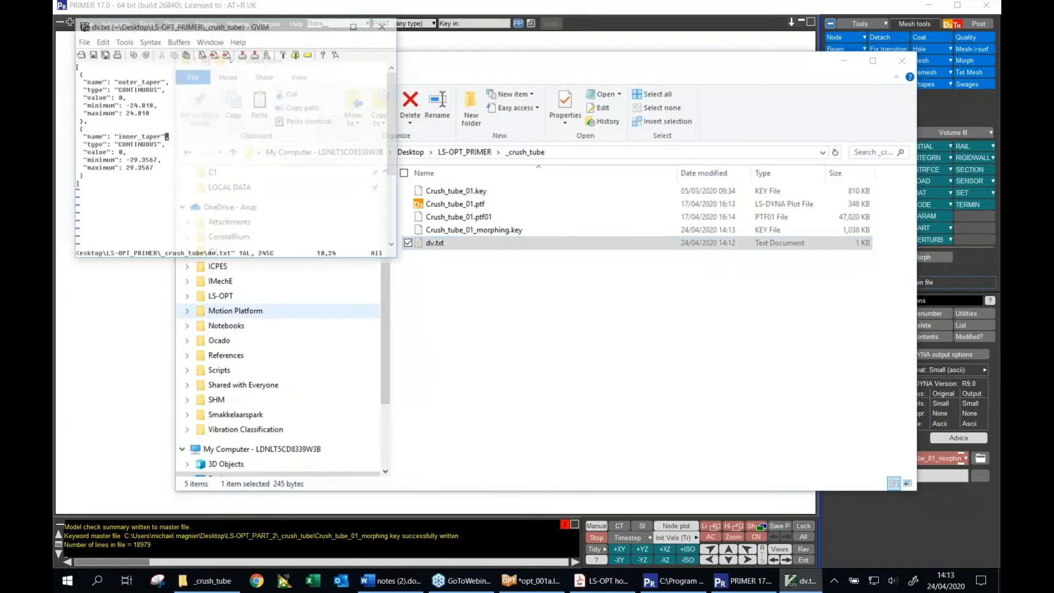
pyautogui.moveTo(254, 18); pyautogui.dragTo(465, 106)
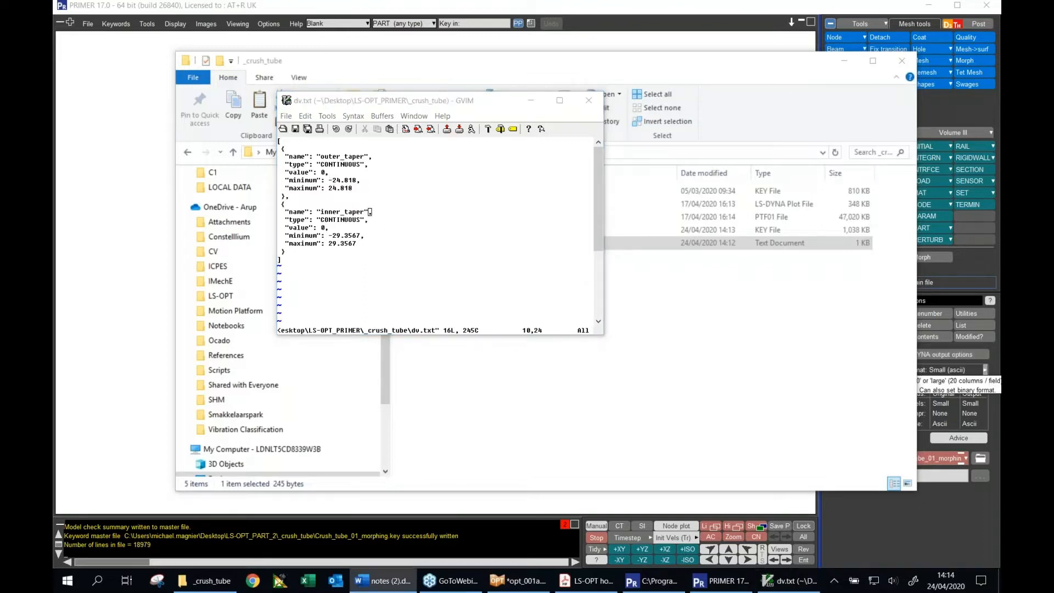
# Replace the outer_taper and inner_taper values in dv.txt with the LS-OPT placeholders <<outer_taper>> and <<inner_taper>>
pyautogui.click(322, 172)
pyautogui.press('i')
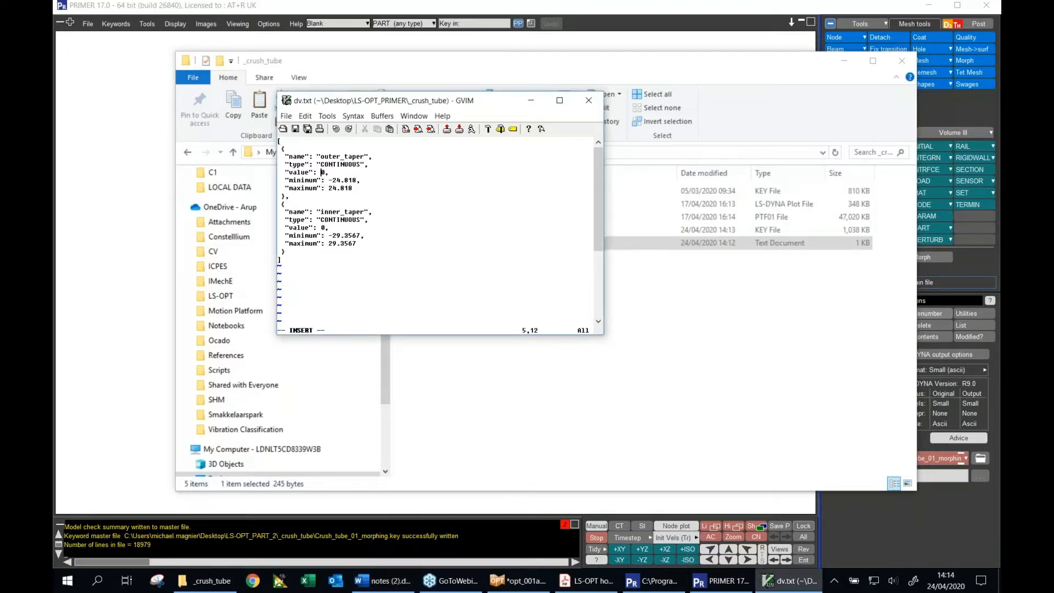
pyautogui.press('Delete')
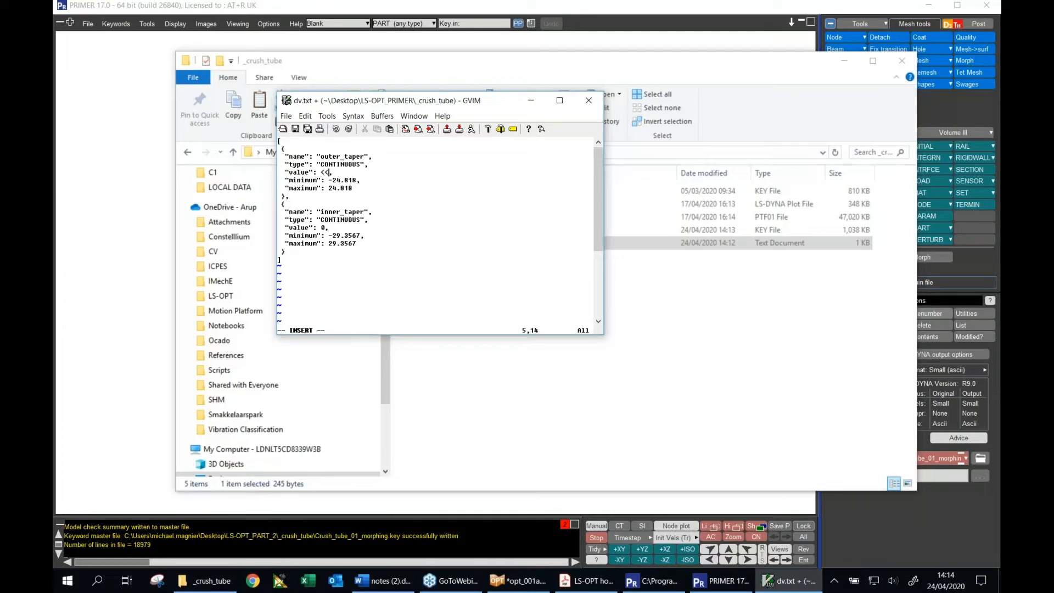
pyautogui.write('<<outer_taper>>,')
pyautogui.moveTo(327, 229); pyautogui.dragTo(318, 228)
pyautogui.write('<<inner_tap')
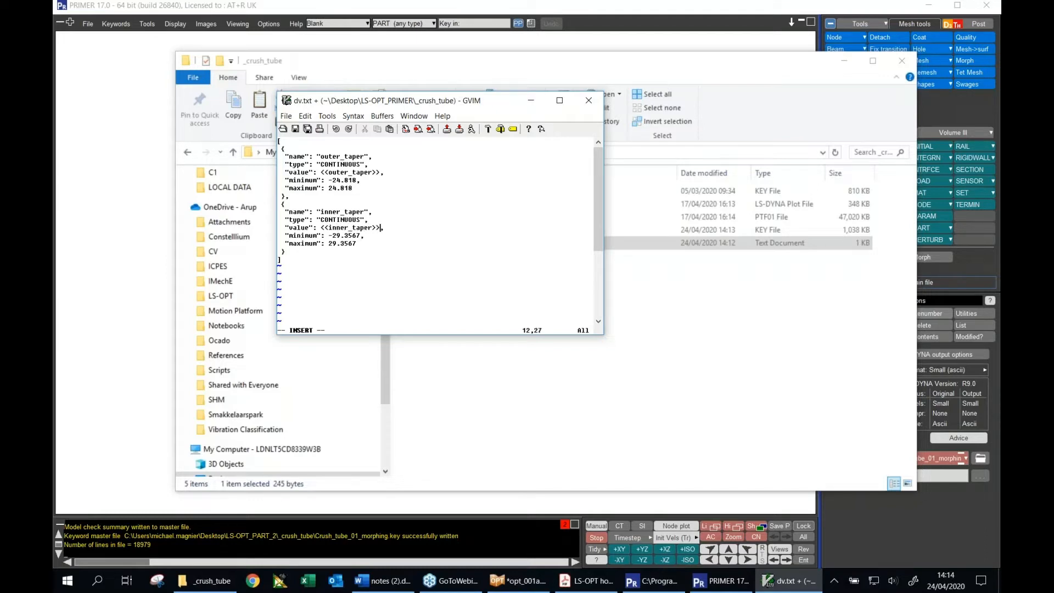
# Save the edited dv.txt and close the text editor
pyautogui.press('Escape')
pyautogui.click(295, 128)
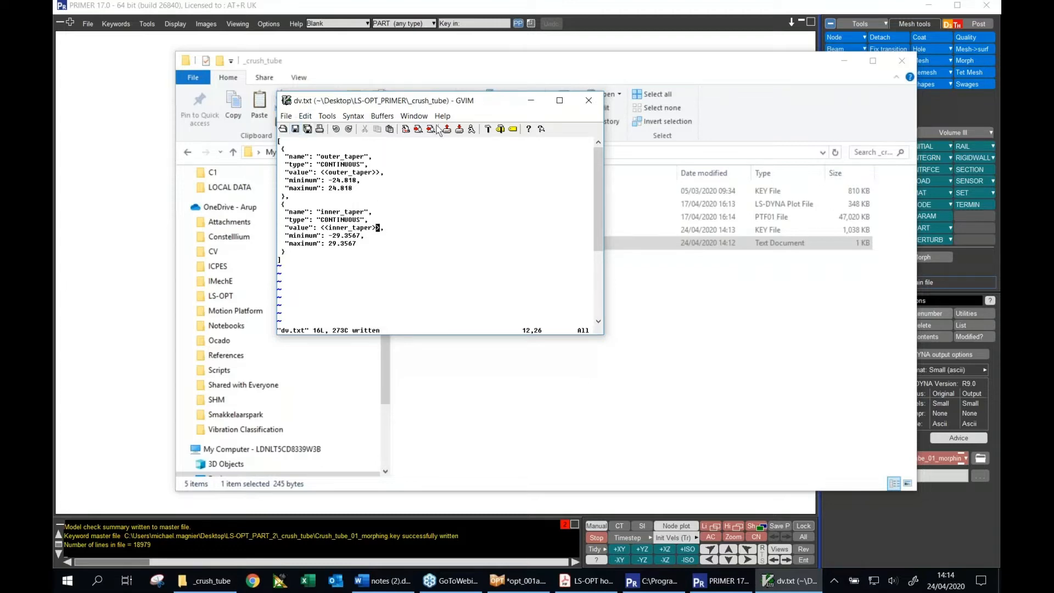
pyautogui.click(588, 102)
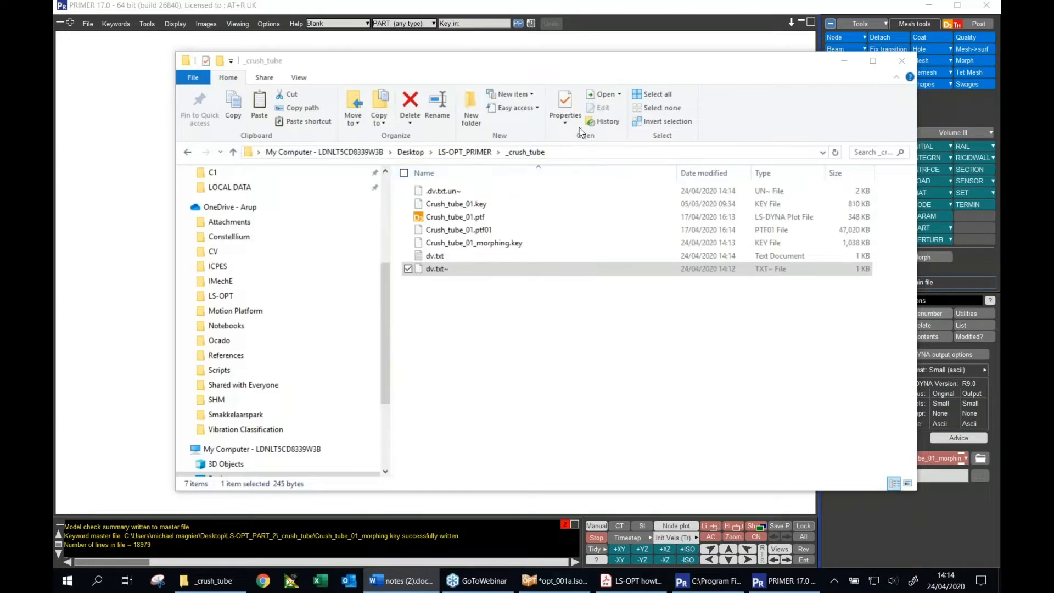
# Switch to LS-OPT, add a stage named PRIMER in Sampling1 and connect its output to Stage1
pyautogui.click(845, 63)
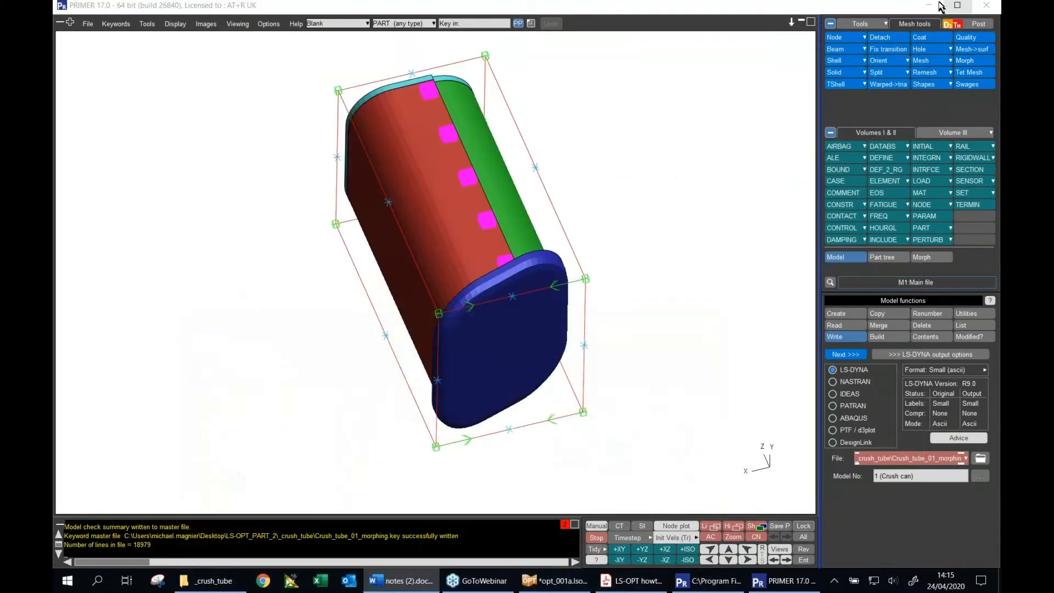
pyautogui.click(927, 5)
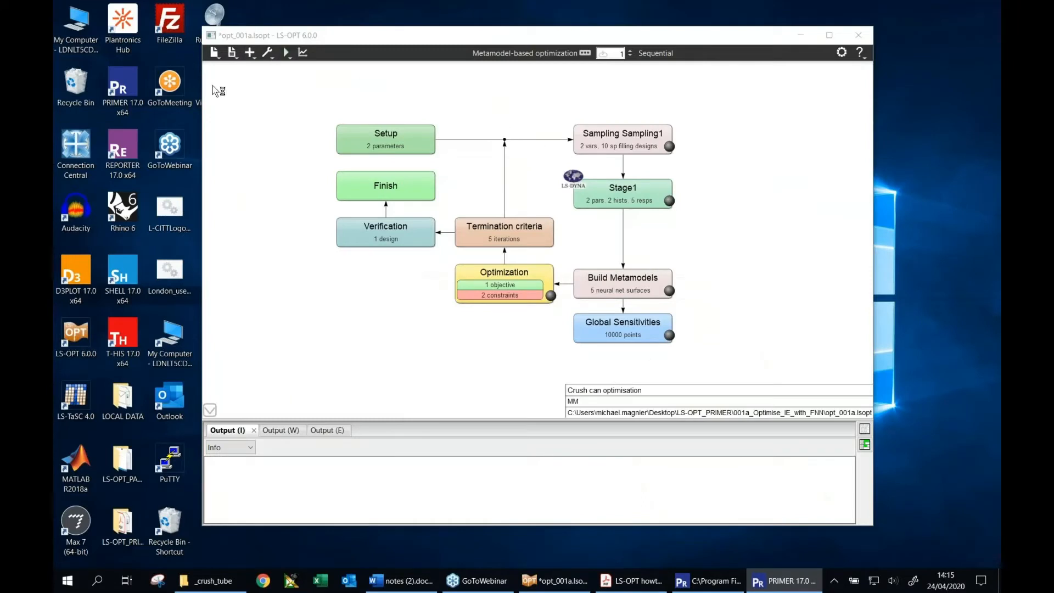
pyautogui.click(252, 56)
pyautogui.moveTo(351, 80)
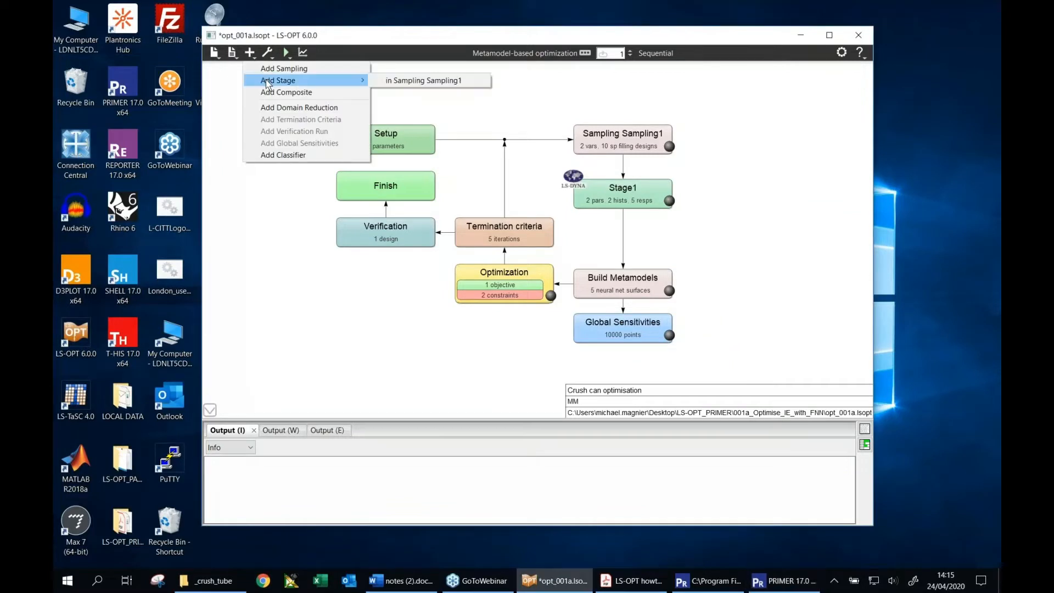
pyautogui.click(414, 80)
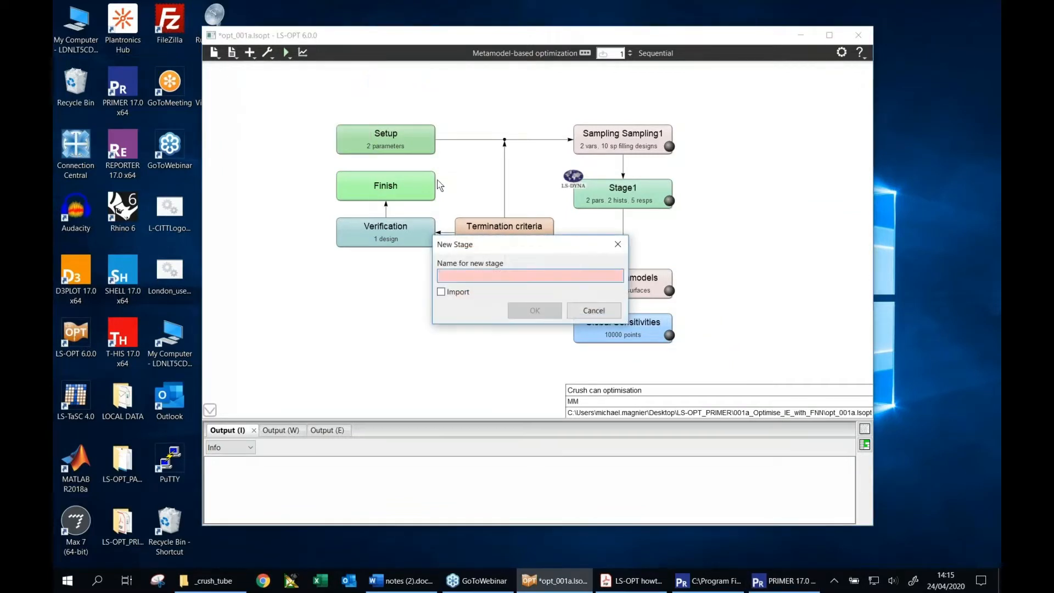
pyautogui.click(529, 277)
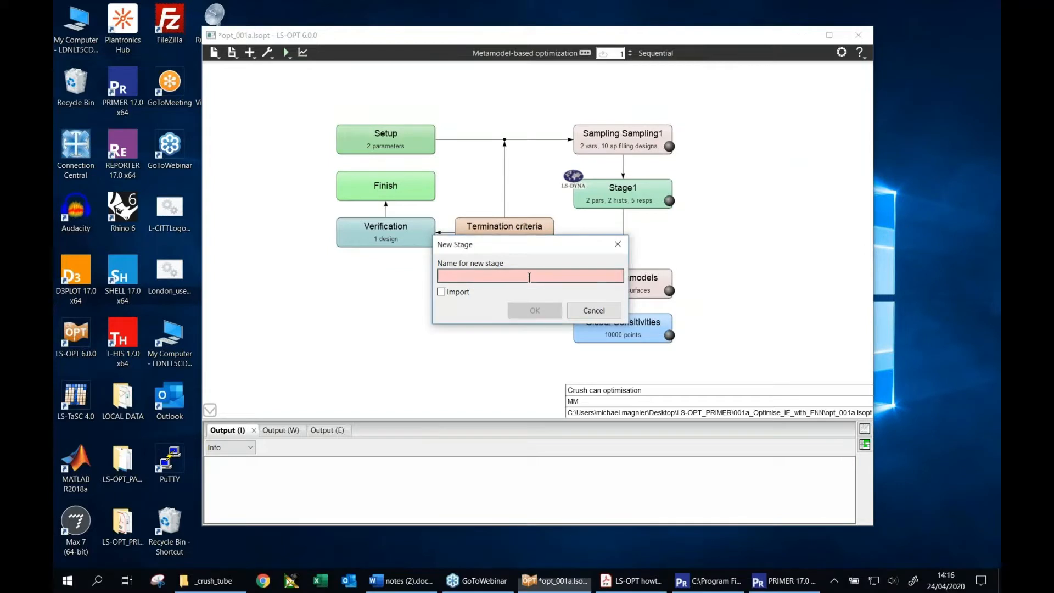
pyautogui.write('PRIMER')
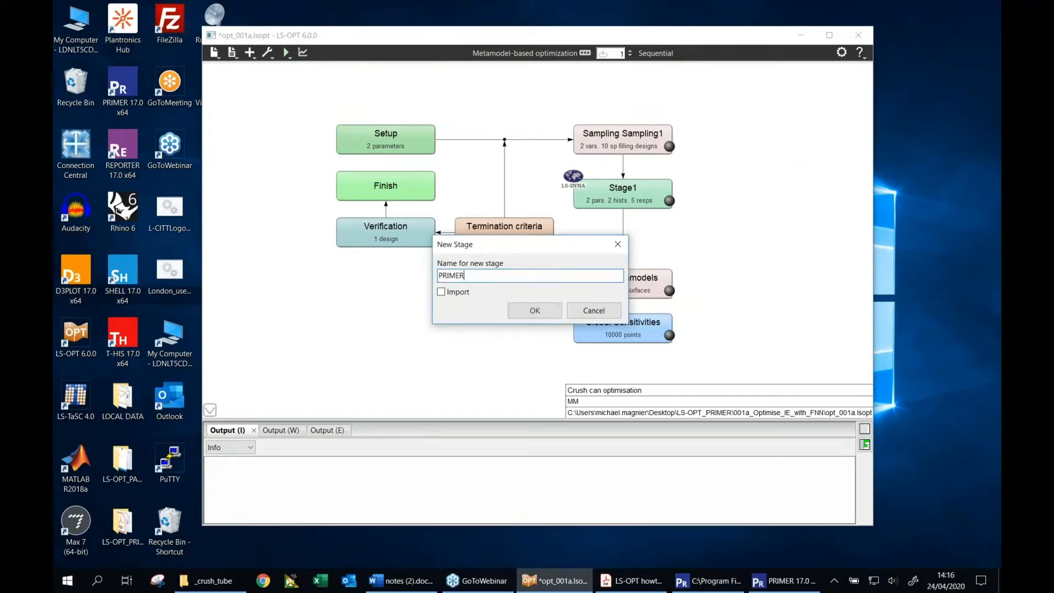
pyautogui.click(549, 311)
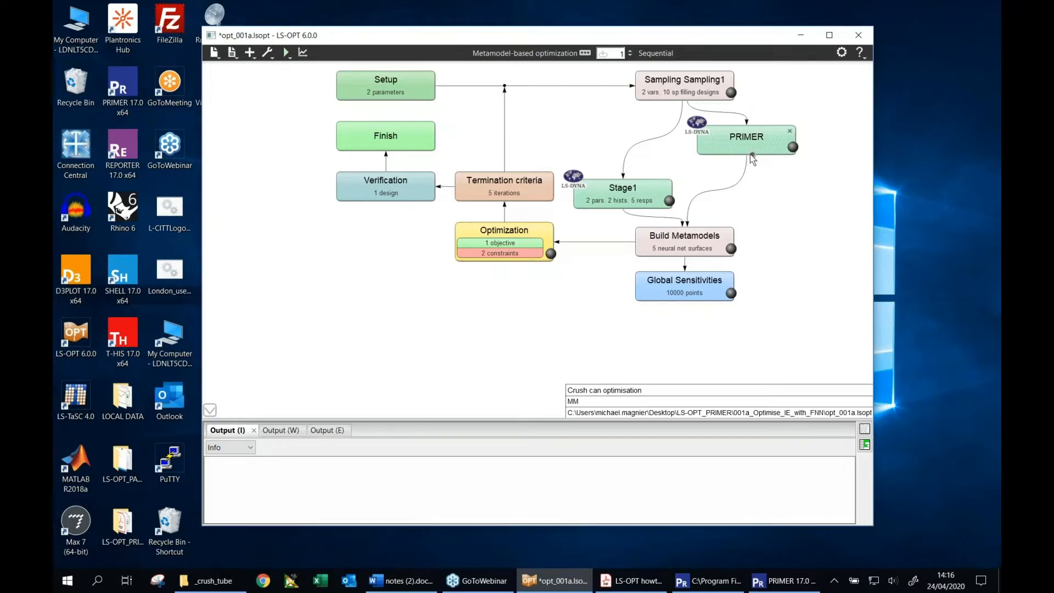
pyautogui.moveTo(750, 155); pyautogui.dragTo(628, 188)
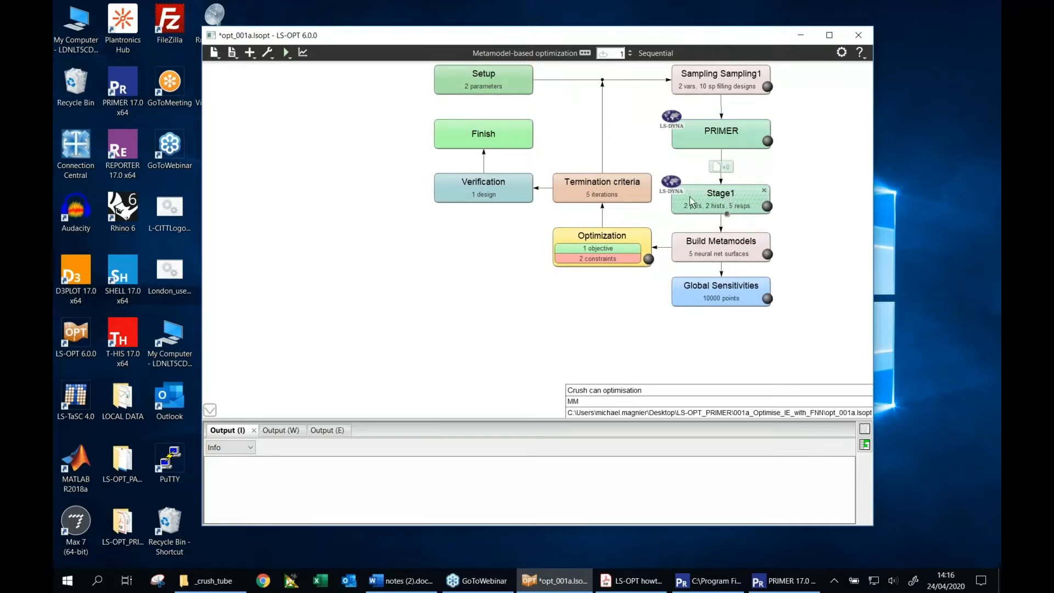
pyautogui.click(458, 22)
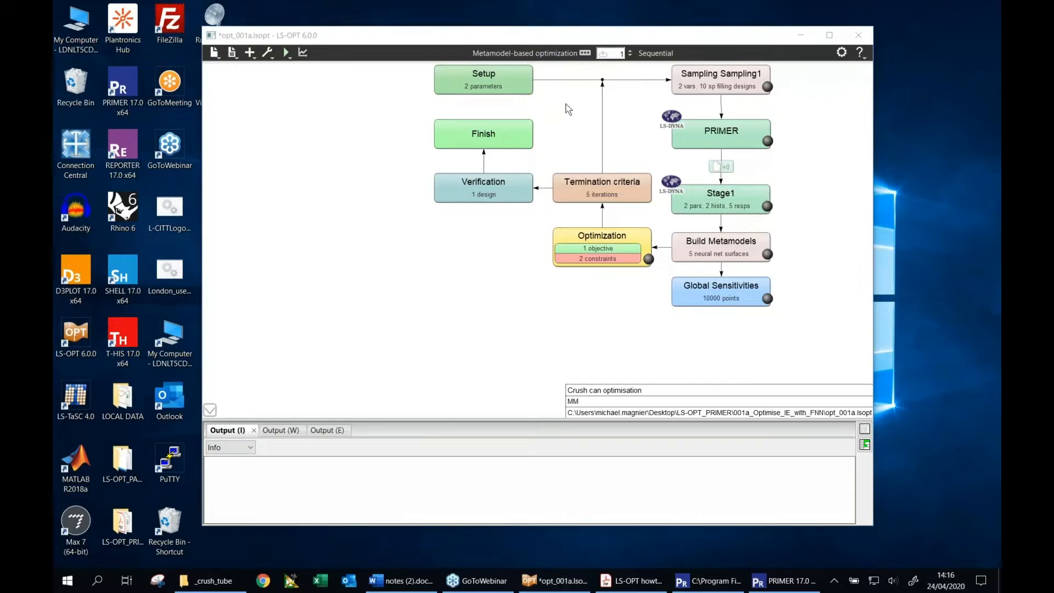
# Open the PRIMER stage's settings and set its package to User-Defined
pyautogui.doubleClick(724, 136)
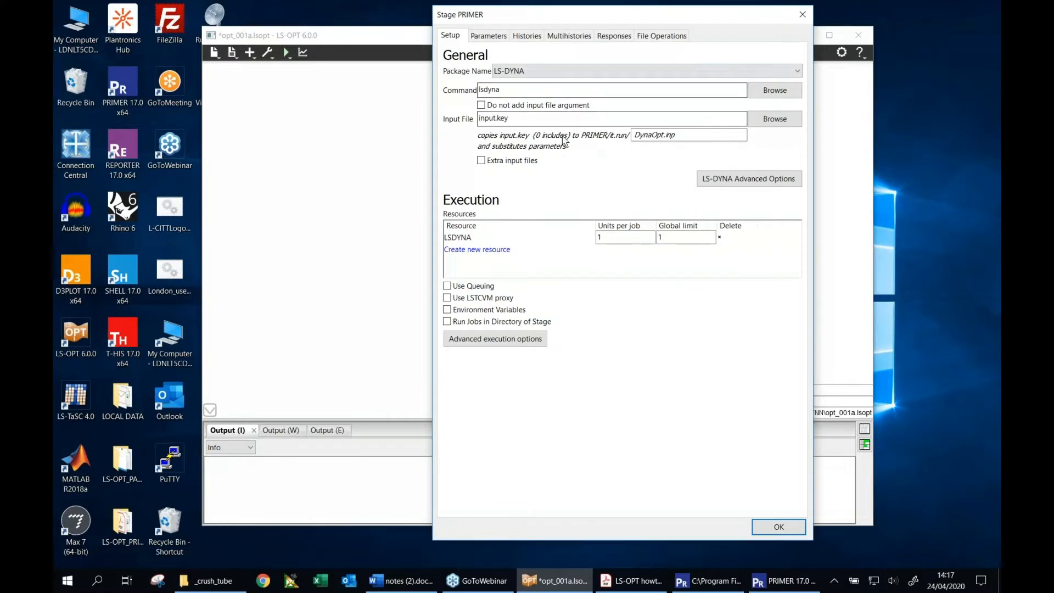
pyautogui.click(543, 76)
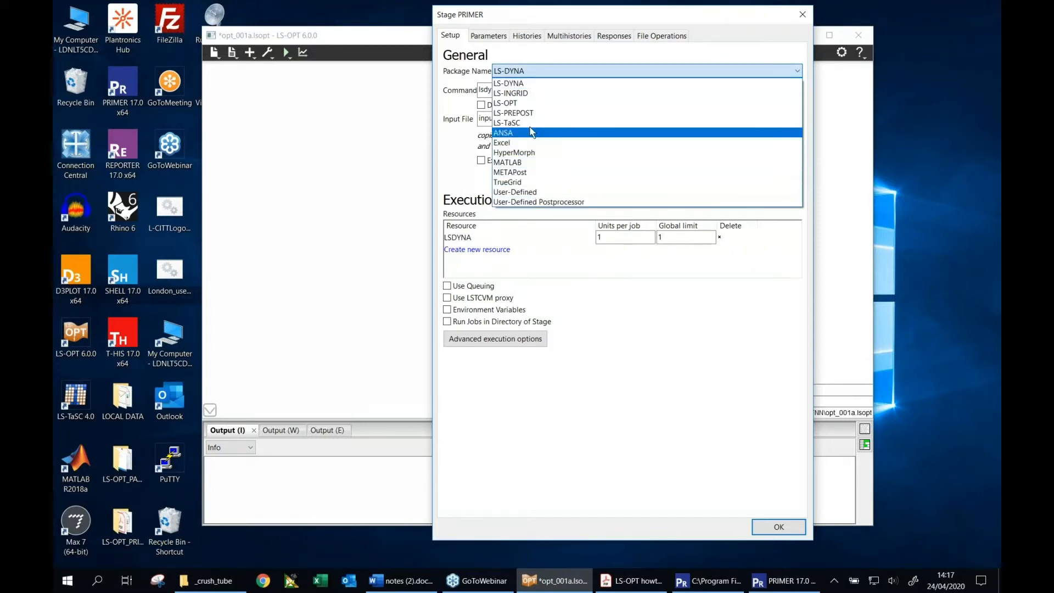
pyautogui.click(527, 196)
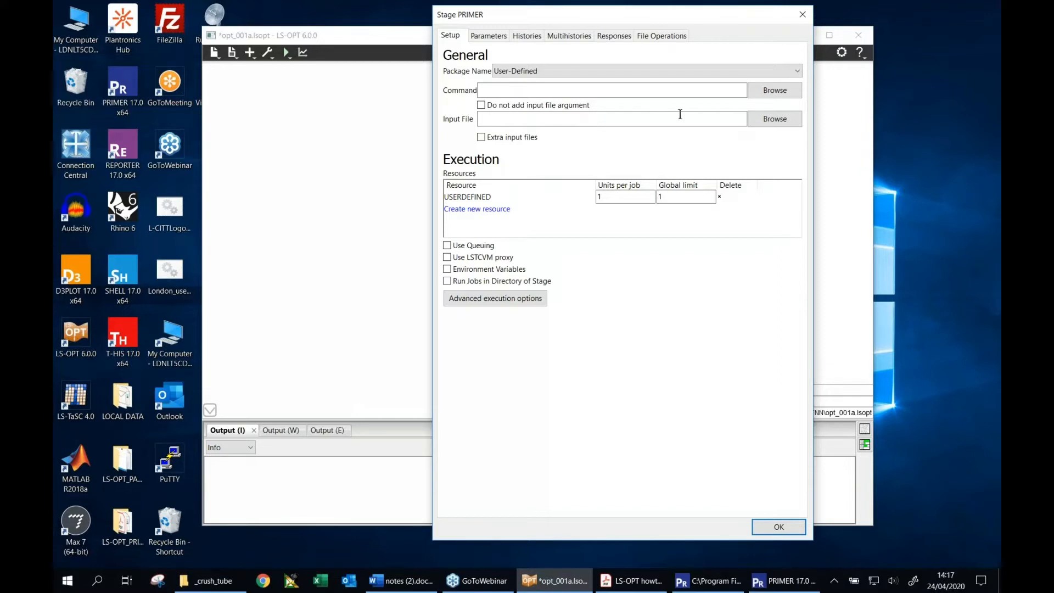
# Set dv.txt from the _crush_tube folder as the PRIMER stage's input file and check its detected parameters
pyautogui.click(774, 119)
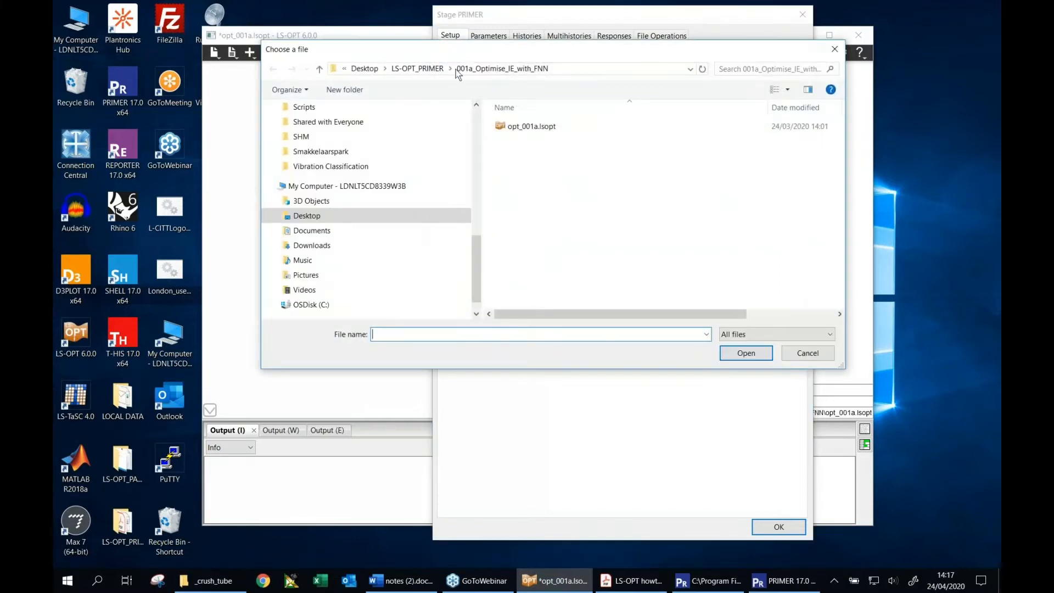
pyautogui.click(418, 70)
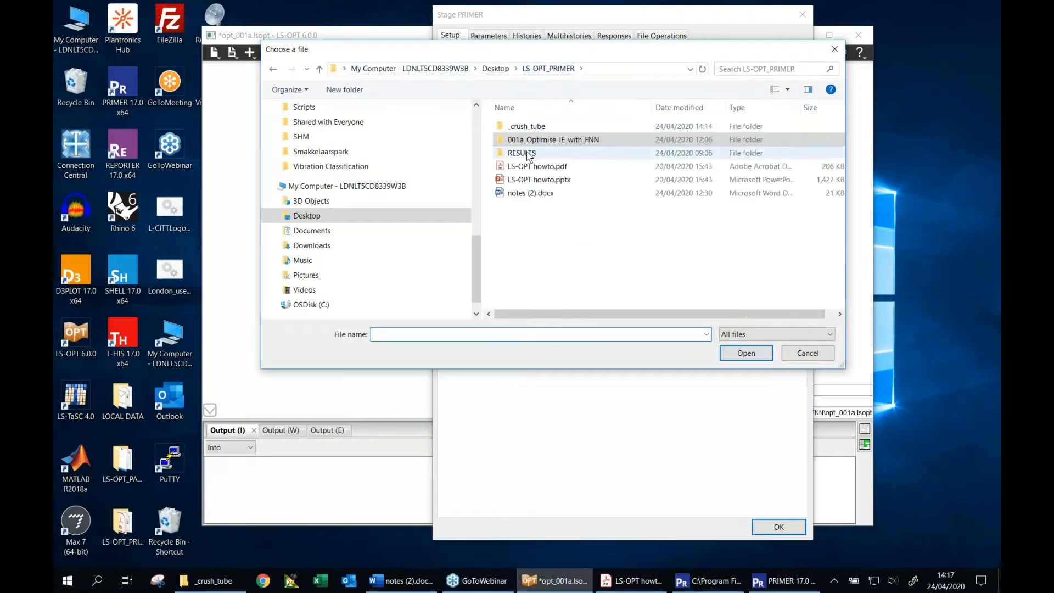
pyautogui.doubleClick(530, 126)
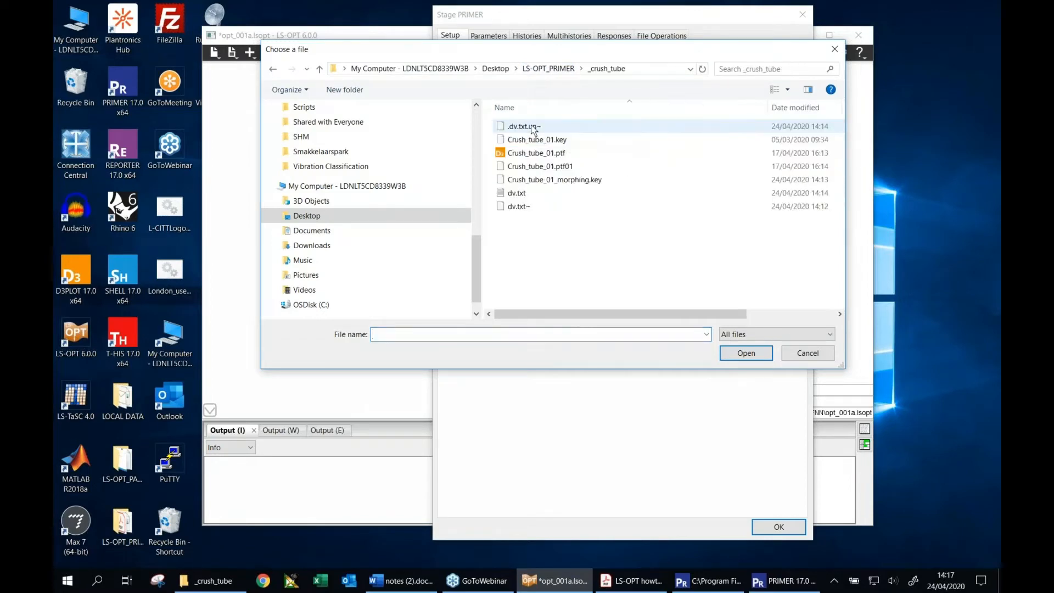
pyautogui.doubleClick(520, 194)
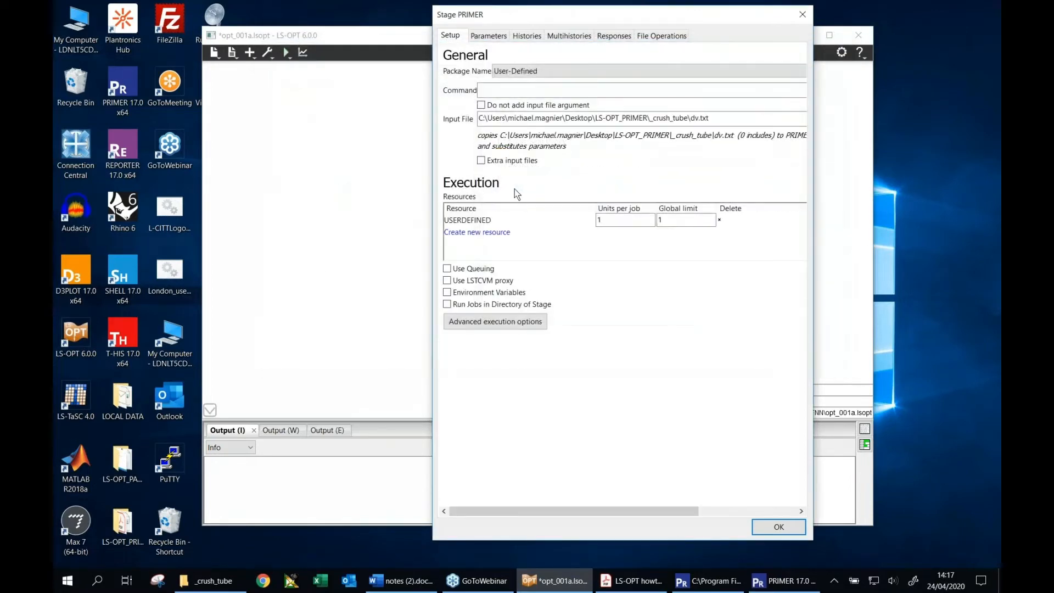
pyautogui.moveTo(703, 22); pyautogui.dragTo(698, 39)
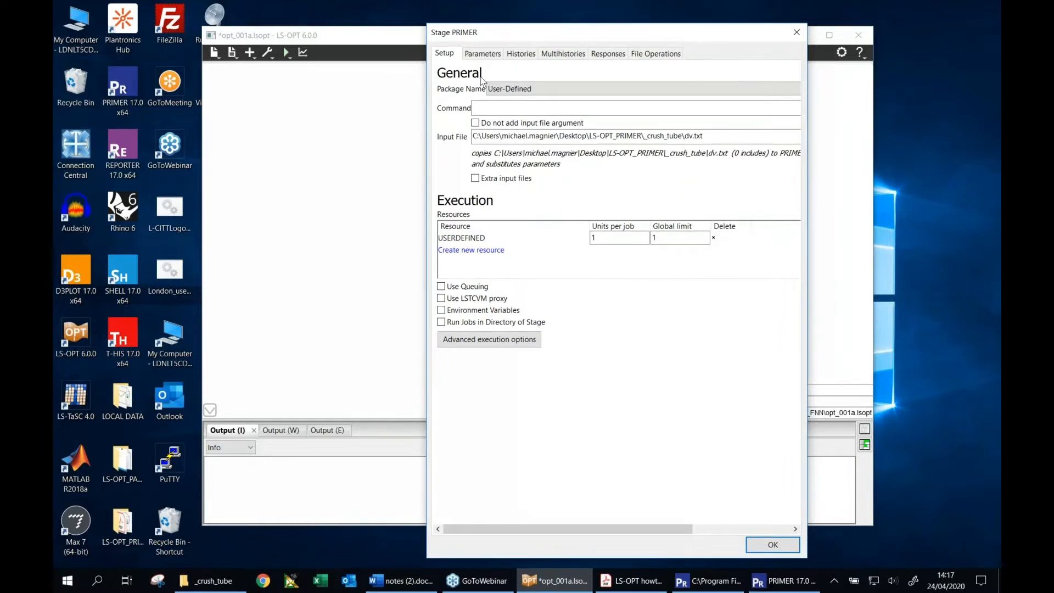
pyautogui.click(483, 55)
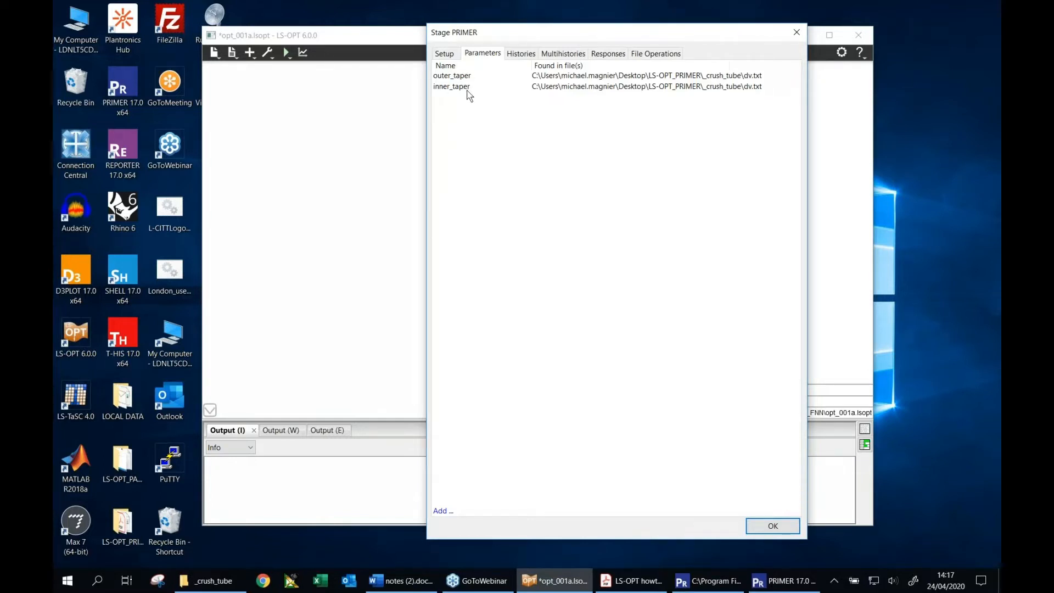
pyautogui.click(446, 56)
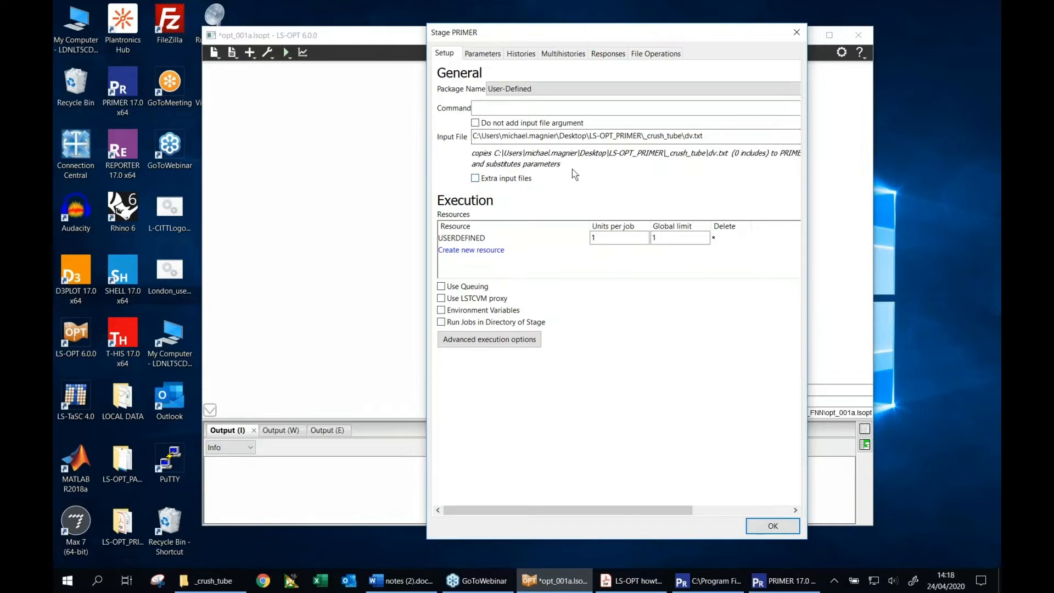
# Add Crush_tube_01_morphing.key from the _crush_tube folder as a parsed extra input file and review the stage's parameters
pyautogui.click(476, 178)
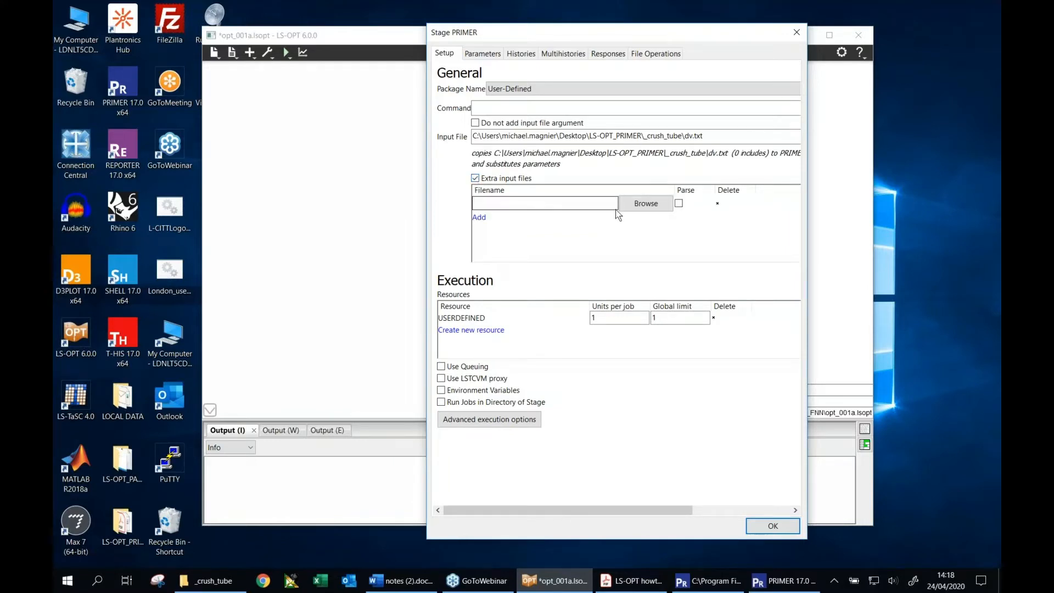
pyautogui.click(645, 203)
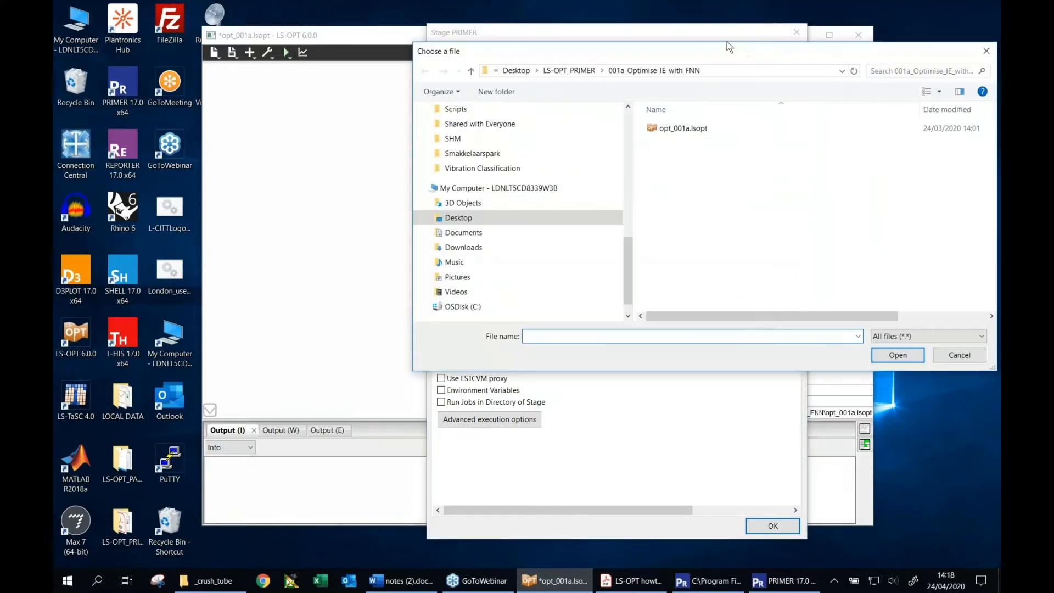
pyautogui.click(573, 71)
pyautogui.doubleClick(684, 131)
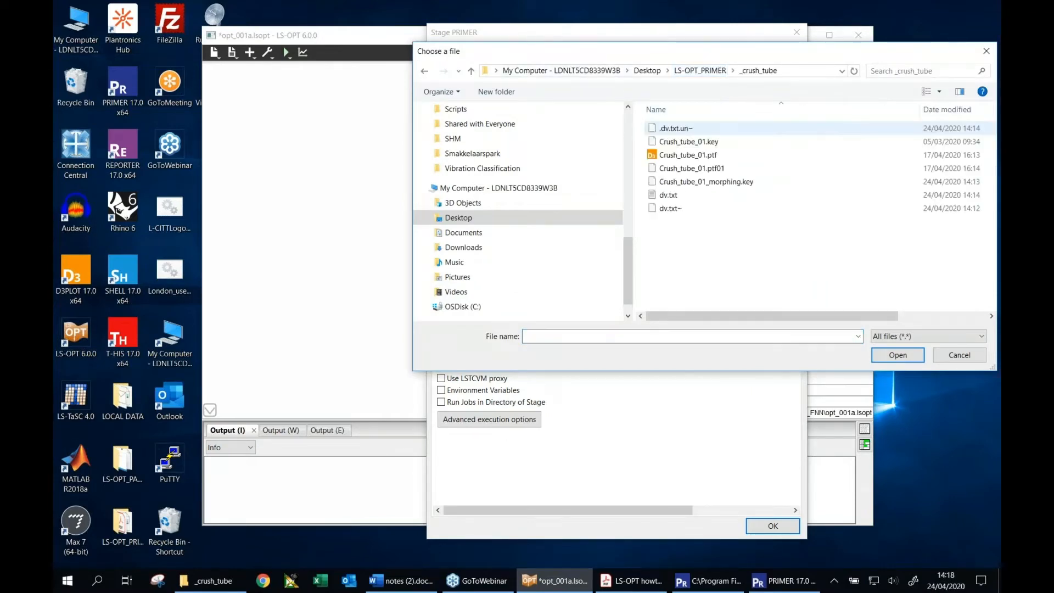
pyautogui.doubleClick(715, 182)
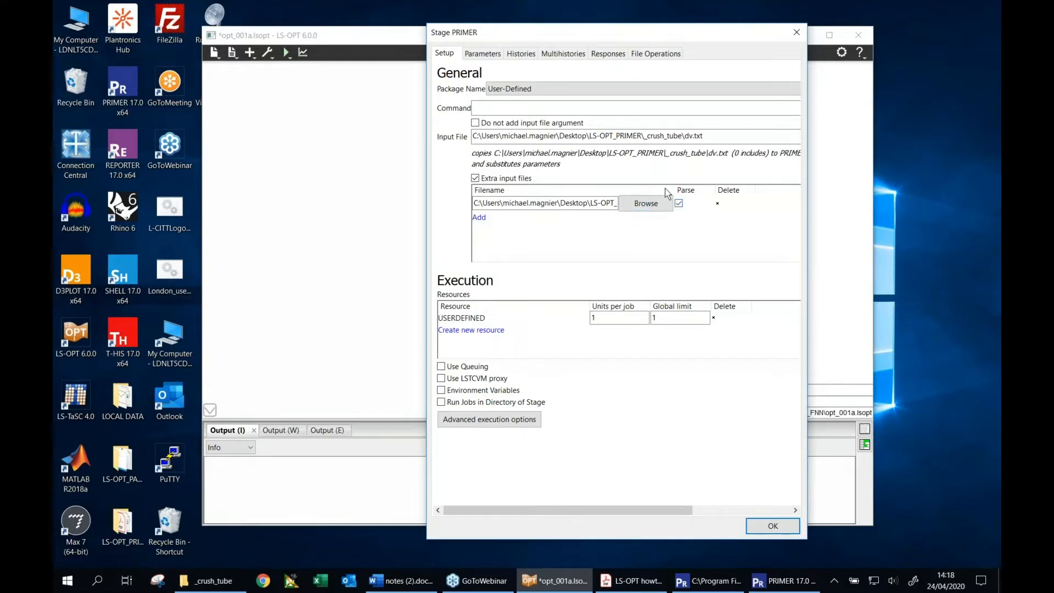
pyautogui.click(488, 54)
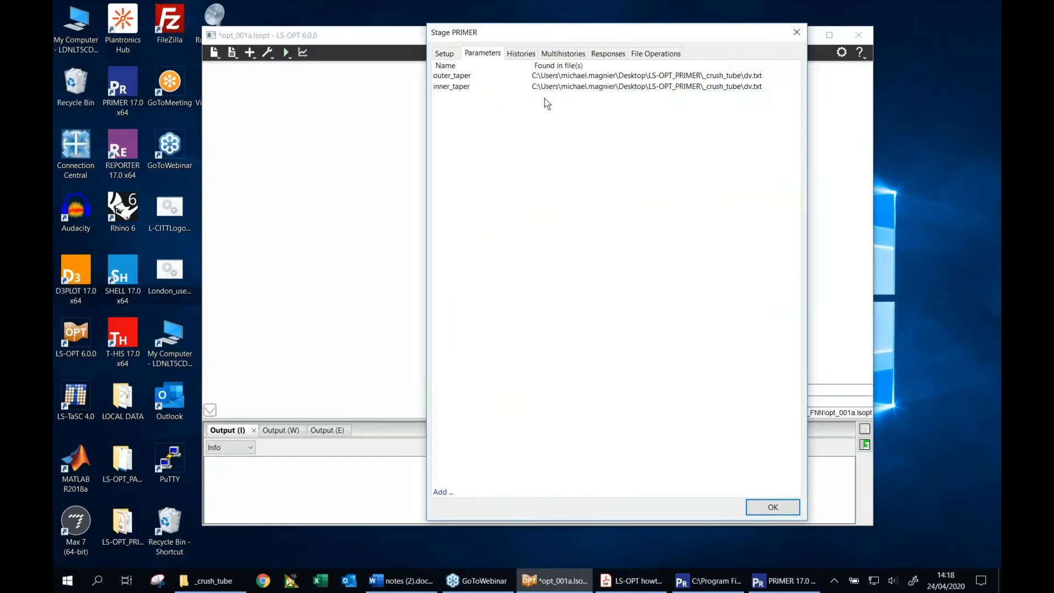
pyautogui.click(449, 55)
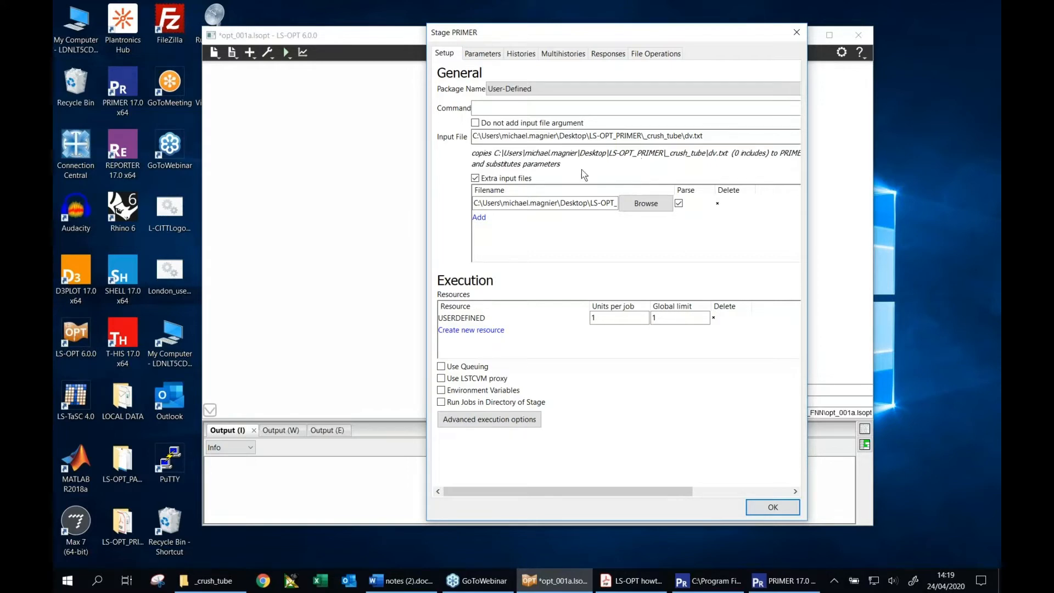
# Switch to File Explorer and open Crush_tube_01_morphing.key in Vim, going to its PARAMETER cards
pyautogui.click(214, 580)
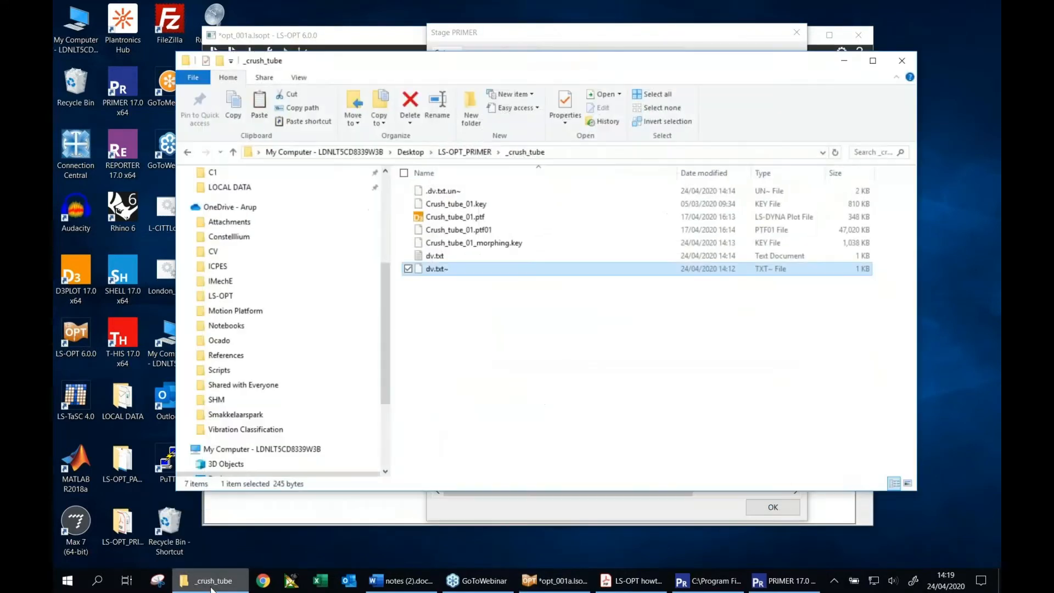
pyautogui.rightClick(498, 243)
pyautogui.click(418, 292)
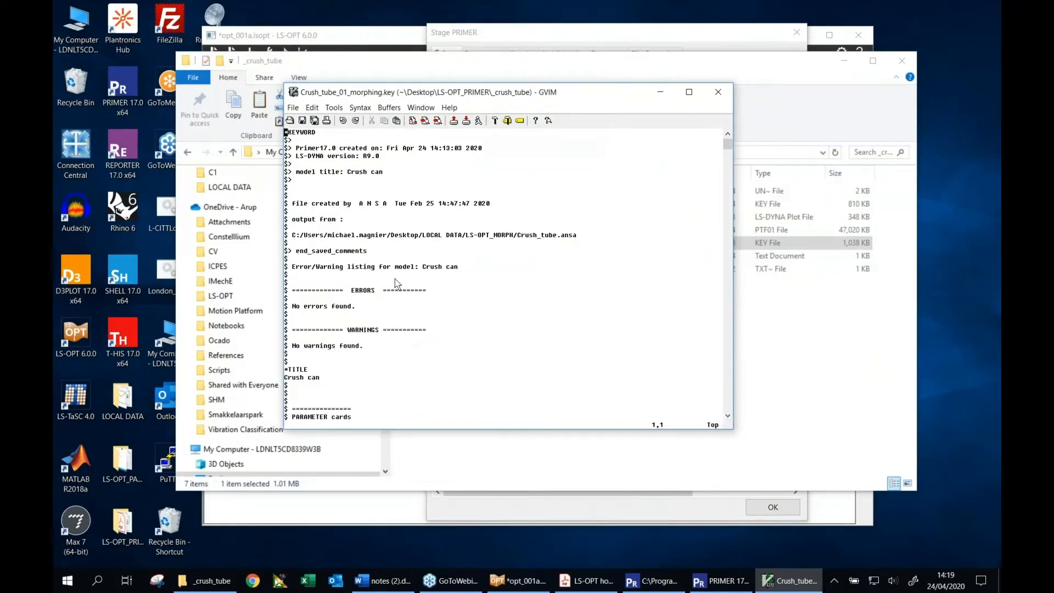
pyautogui.scroll(-4, 421, 289)
pyautogui.scroll(-3, 421, 289)
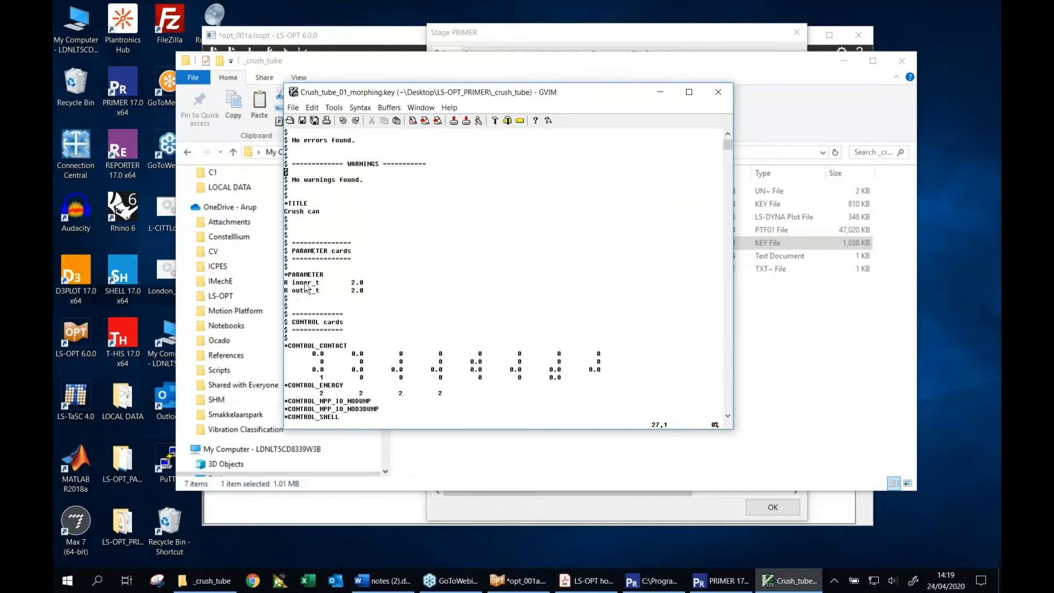
# Replace the inner_t and outer_t values under *PARAMETER with the LS-OPT placeholders <<inner_t>> and <<outer_t>>
pyautogui.click(364, 284)
pyautogui.press('i')
pyautogui.press('BackSpace')
pyautogui.press('BackSpace')
pyautogui.press('BackSpace')
pyautogui.press('BackSpace')
pyautogui.press('BackSpace')
pyautogui.press('BackSpace')
pyautogui.press('BackSpace')
pyautogui.press('BackSpace')
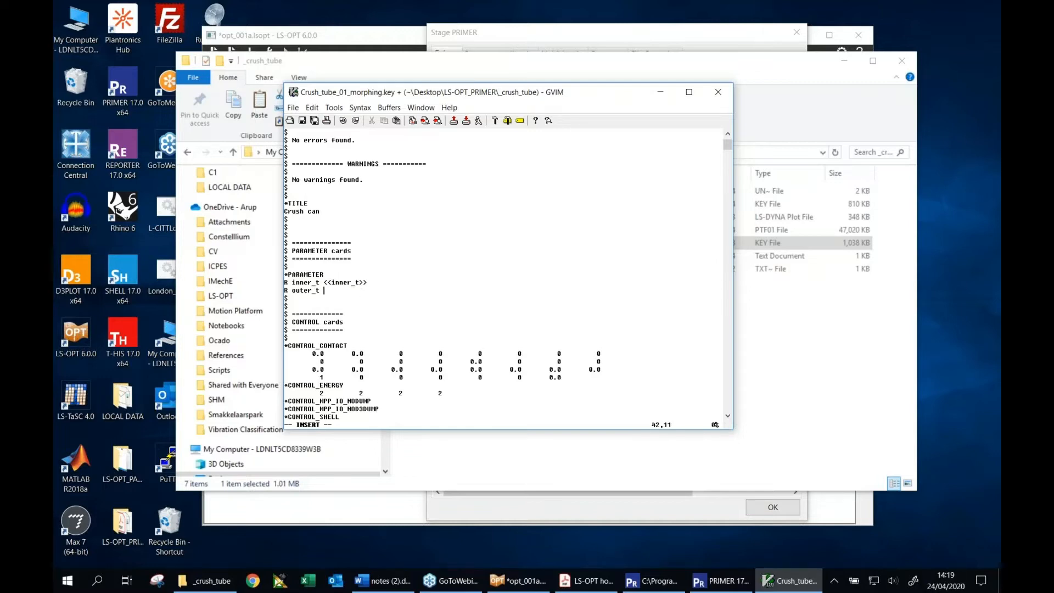
pyautogui.write('<<outer_t>>')
pyautogui.press('Escape')
# Save the edited Crush_tube_01_morphing.key, close the text editor and return to the PRIMER stage settings in LS-OPT
pyautogui.click(321, 211)
pyautogui.click(303, 121)
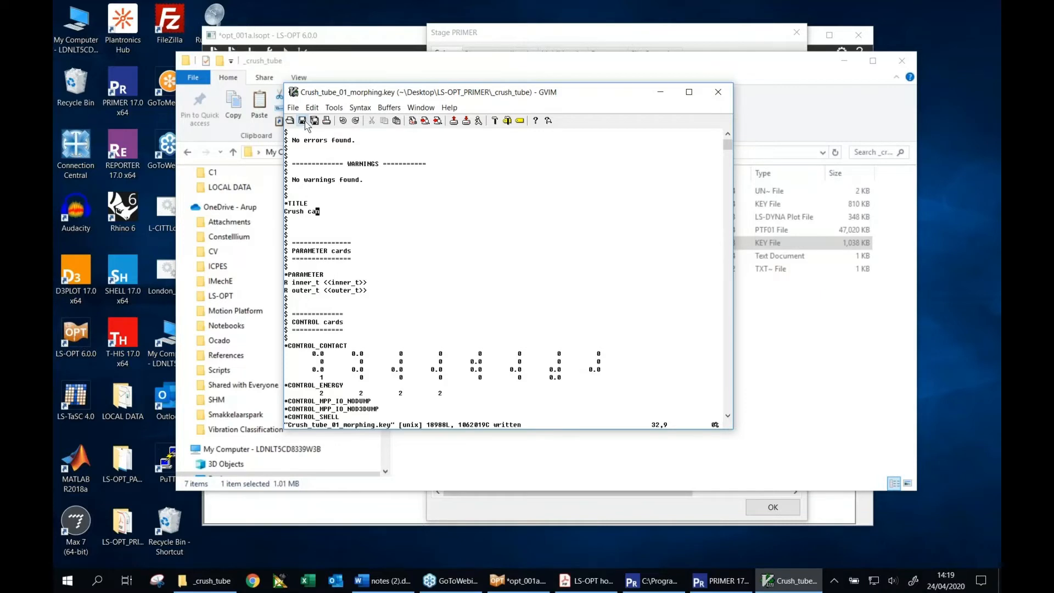
pyautogui.click(718, 91)
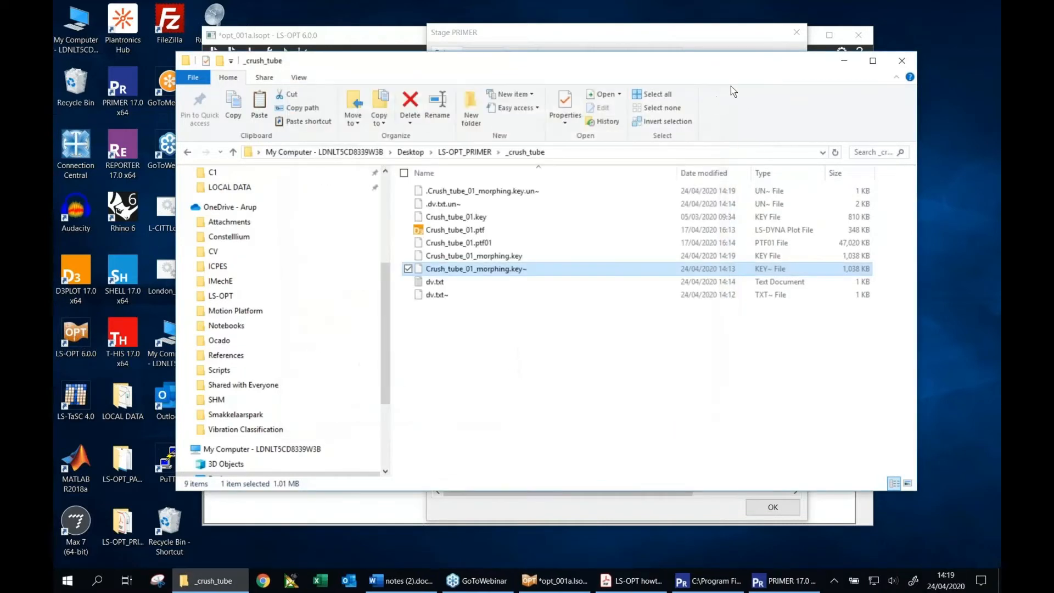
pyautogui.click(844, 60)
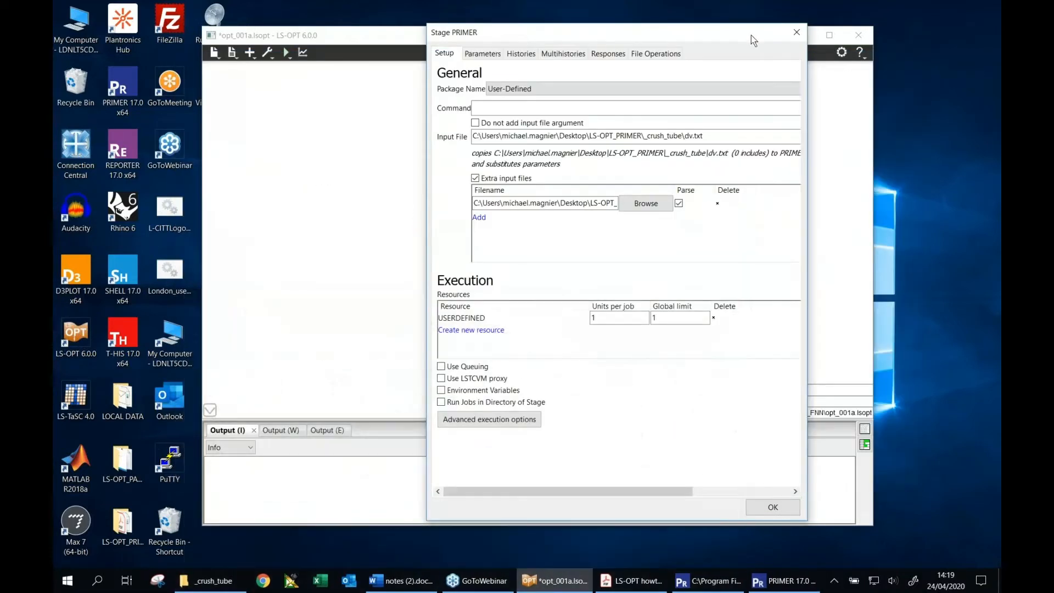
# Reselect Crush_tube_01_morphing.key as the extra input file and check the PRIMER stage's updated parameter list
pyautogui.click(646, 203)
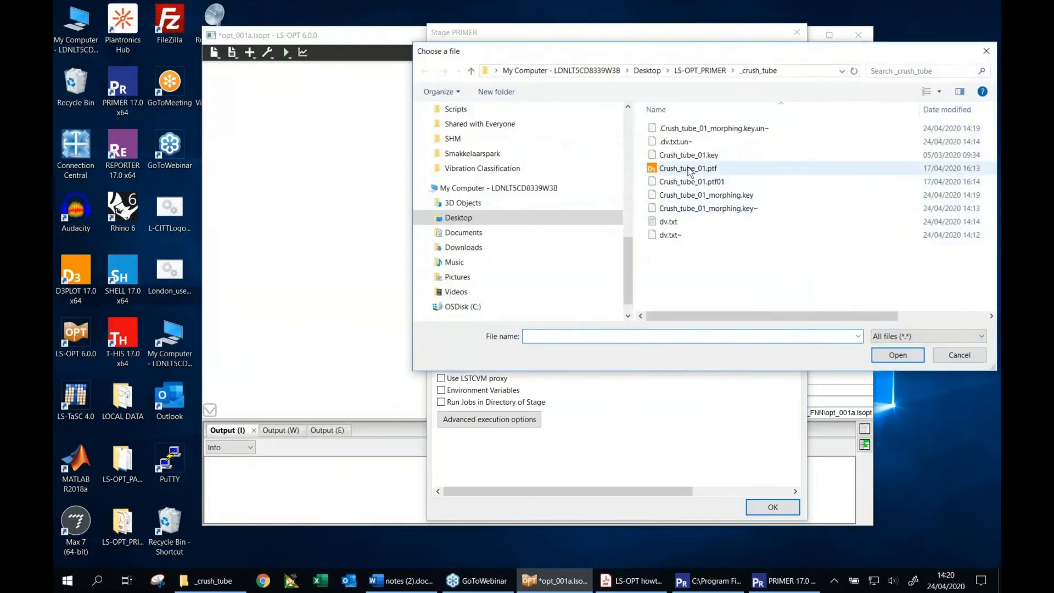
pyautogui.doubleClick(696, 195)
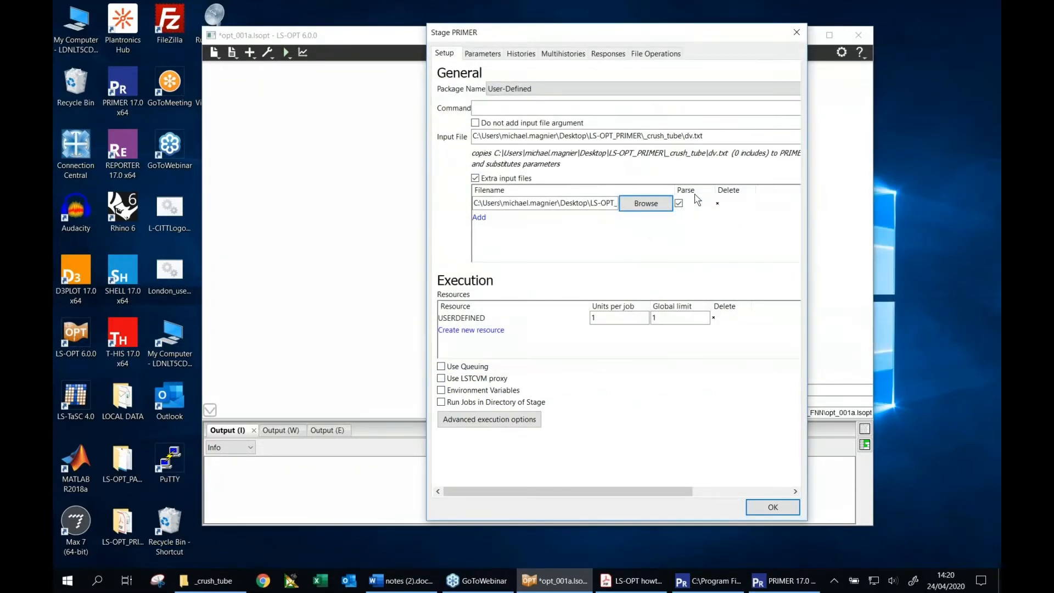
pyautogui.click(488, 55)
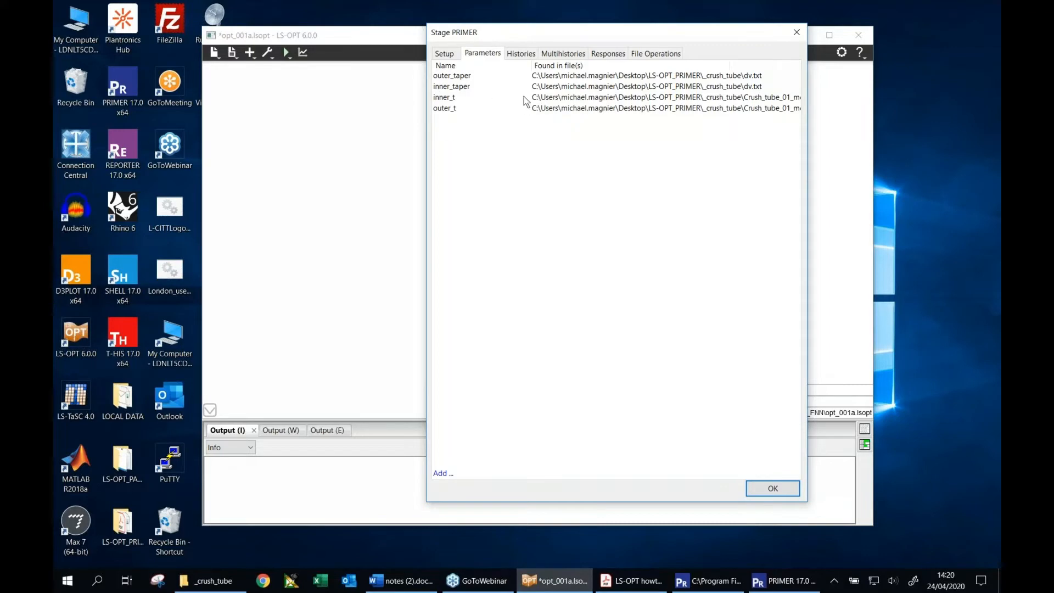
# Return to the PRIMER stage's setup settings, switch to LS-OPT howto.pdf in Acrobat Reader and examine the command-line morphing syntax
pyautogui.click(445, 55)
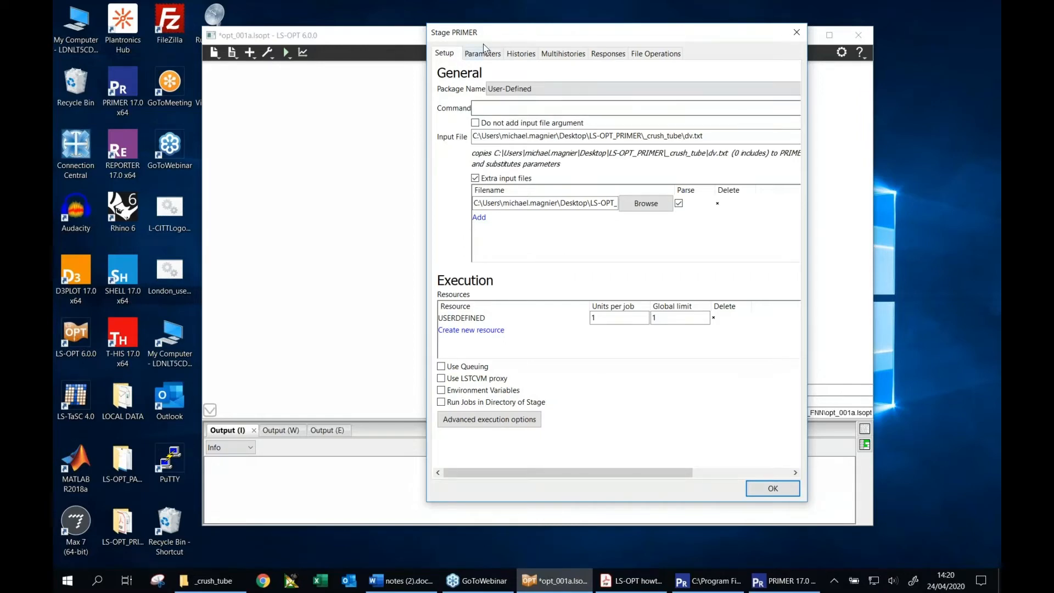
pyautogui.click(451, 20)
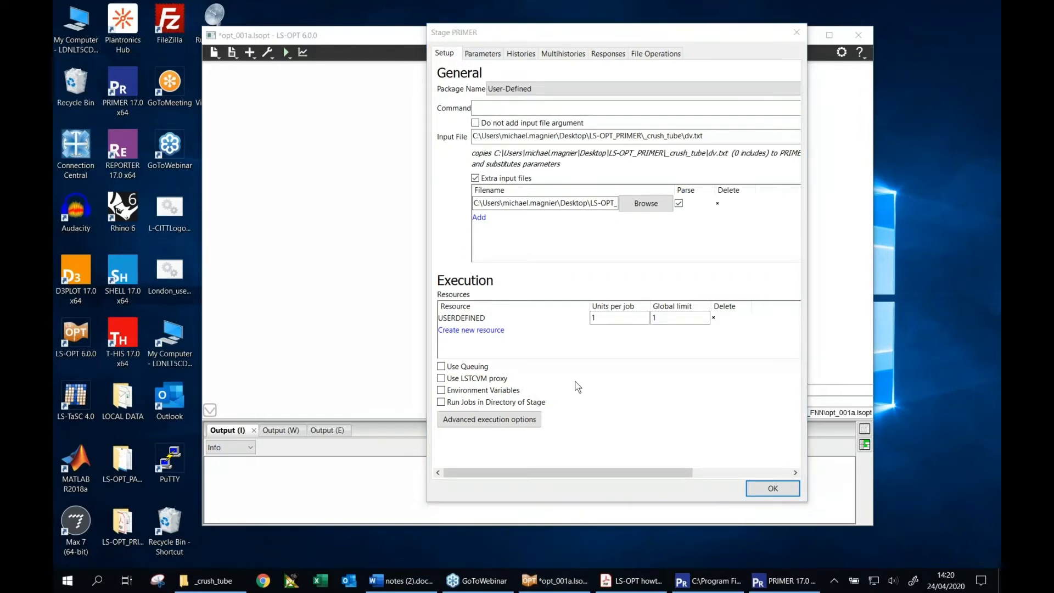
pyautogui.click(647, 586)
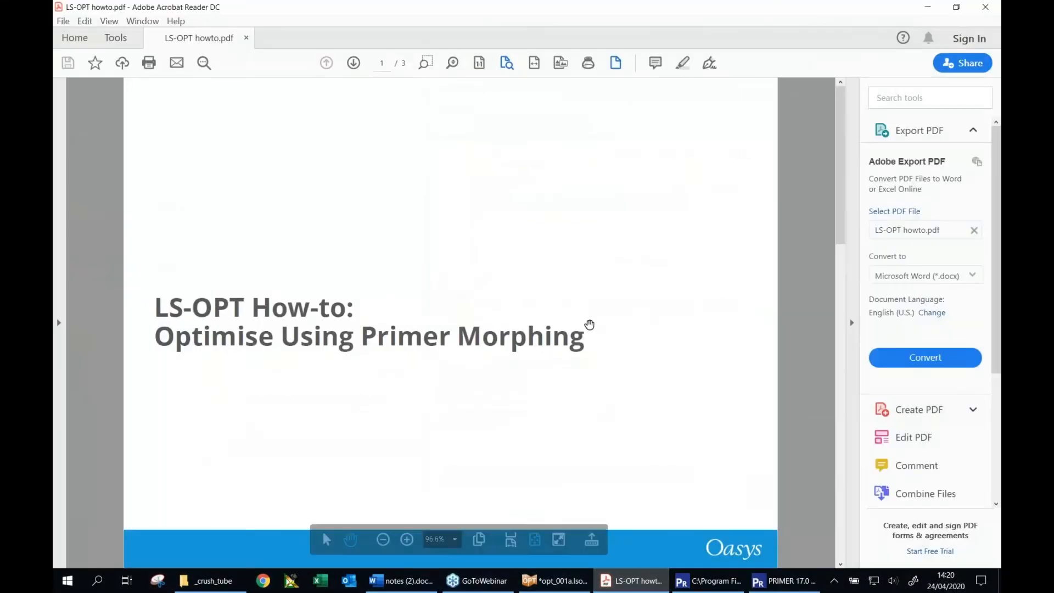
pyautogui.scroll(-2, 586, 321)
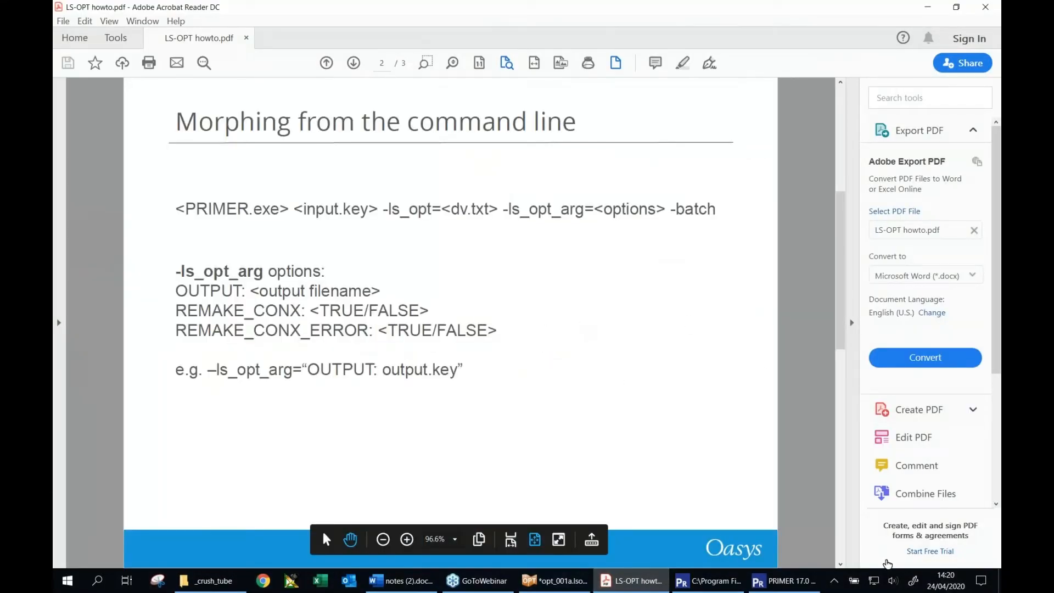
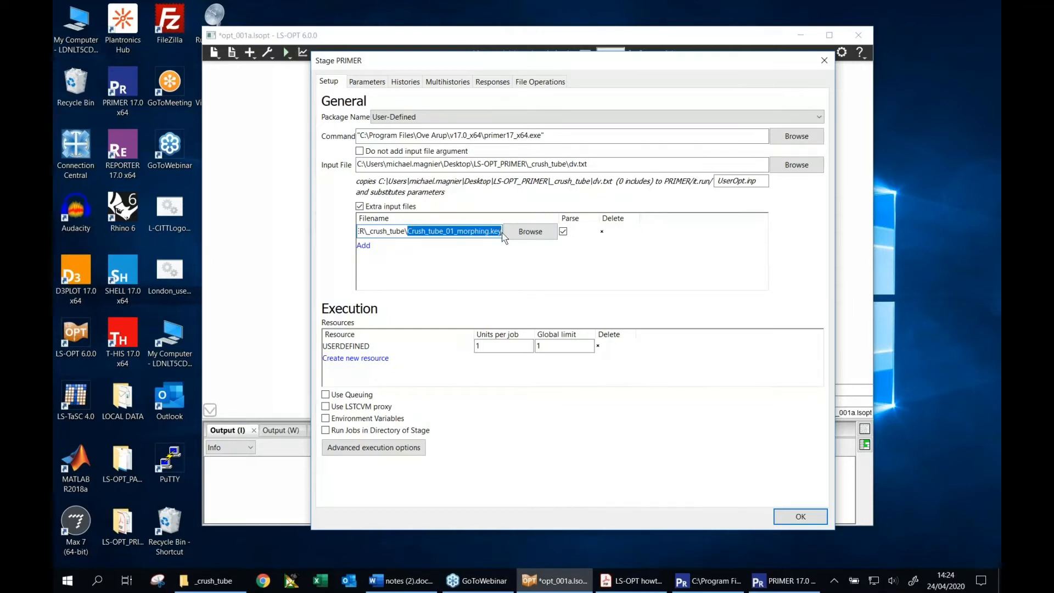
# Append Crush_tube_01_morphing.key and the -ls_opt= argument to the PRIMER stage's command after the primer17_x64.exe path
pyautogui.click(560, 136)
pyautogui.write('Crush_tube_01_morphing.key')
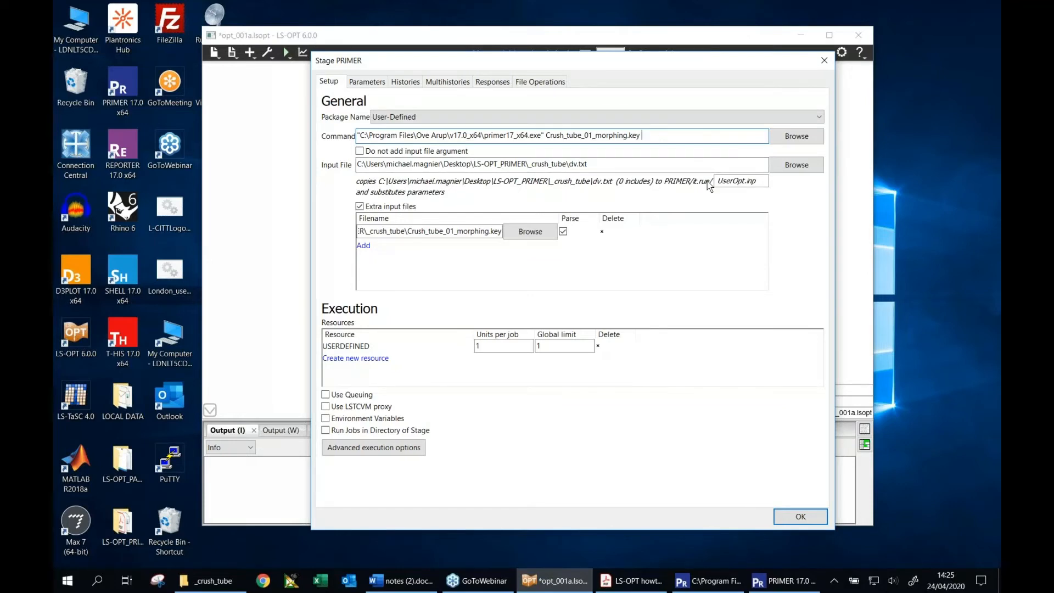
pyautogui.write('o_o')
pyautogui.press('BackSpace')
pyautogui.press('BackSpace')
pyautogui.press('BackSpace')
pyautogui.write('s_opt')
# Set the name of the dv.txt copy in the PRIMER run directory to PrimerOpt.inp
pyautogui.click(735, 181)
pyautogui.write('Pr')
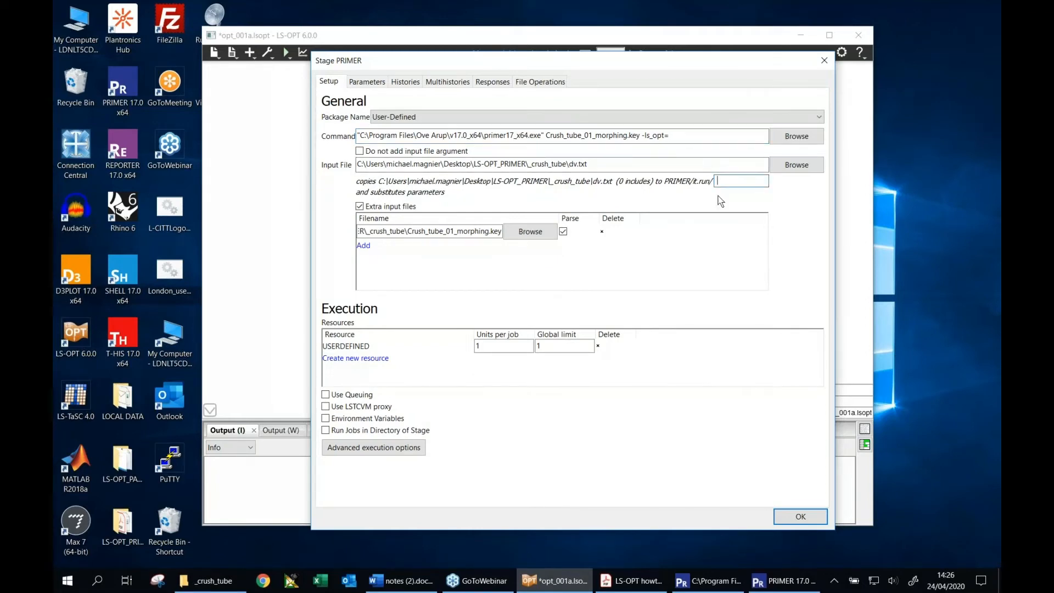
pyautogui.write('imerOpt.inp')
# Complete the command with PrimerOpt.inp -batch, enable "Do not add input file argument" and accept the PRIMER stage settings
pyautogui.click(675, 136)
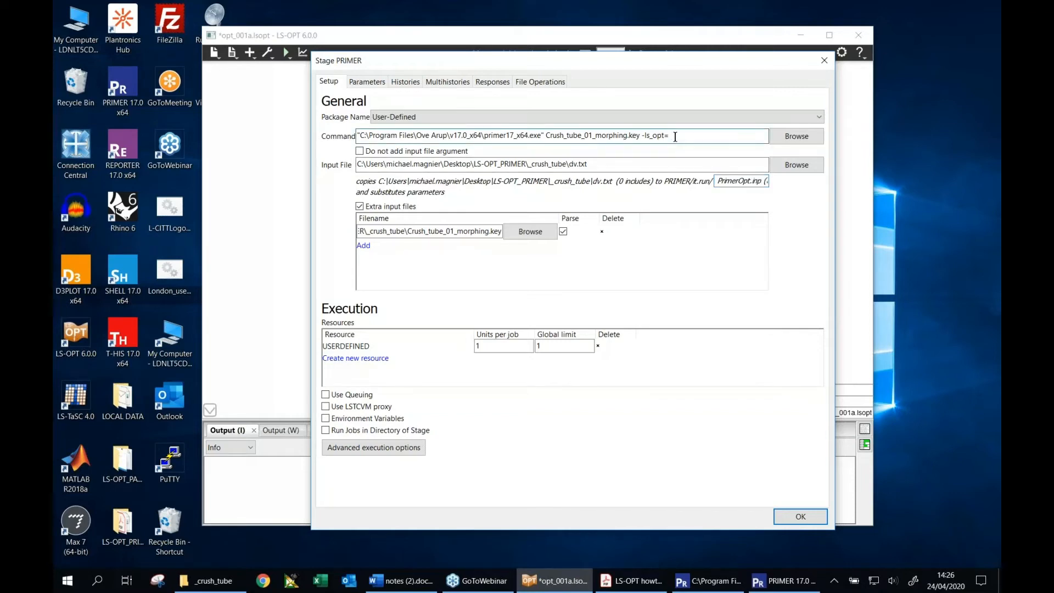
pyautogui.write('PrimerOpt.inp')
pyautogui.write('- batch')
pyautogui.click(453, 14)
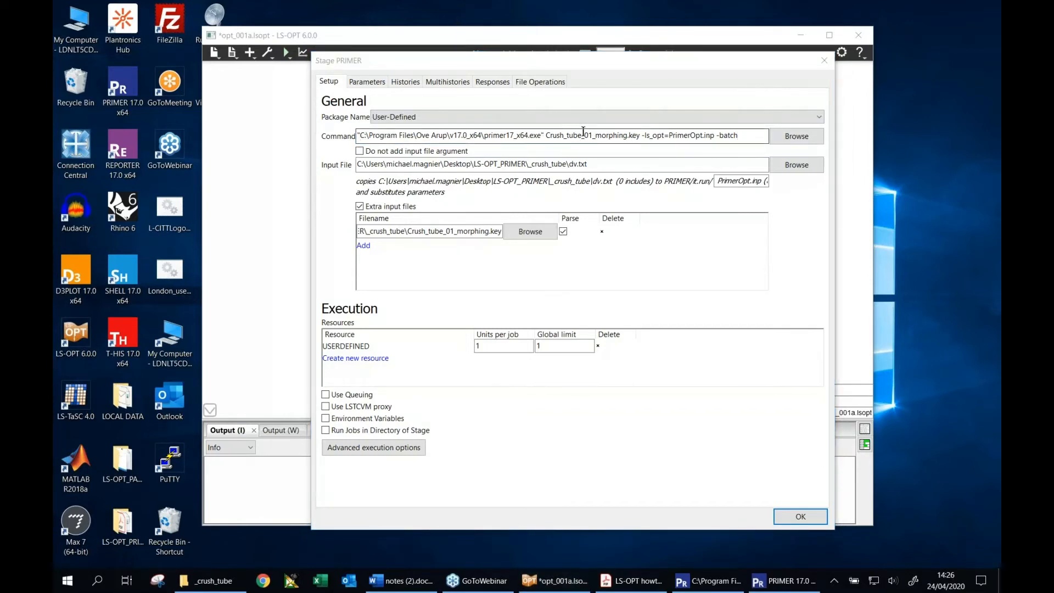
pyautogui.click(360, 152)
pyautogui.click(800, 516)
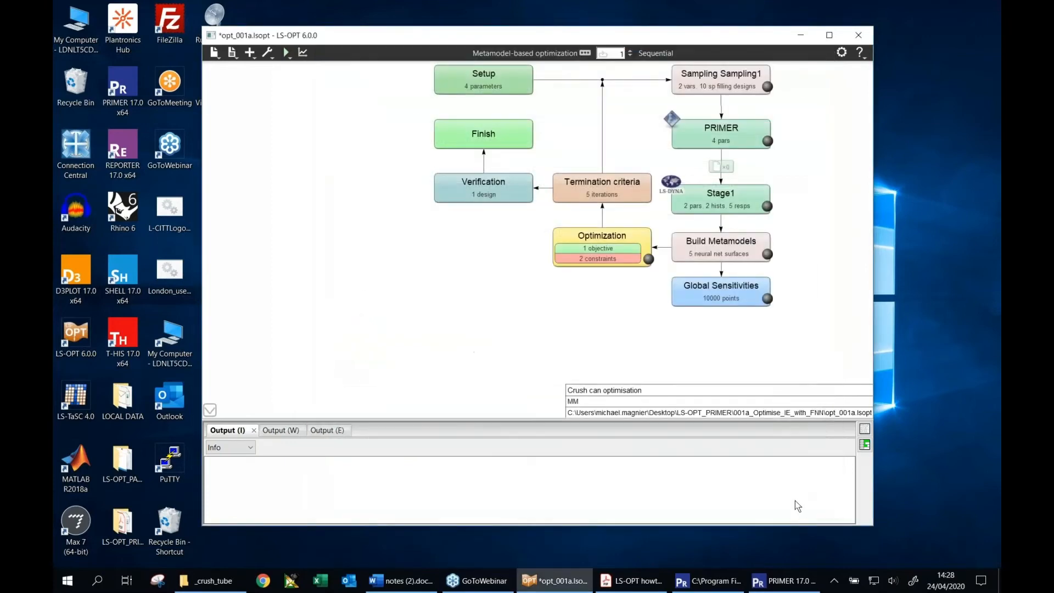
# Add a file transfer from PRIMER to Stage1 that copies Crush_tube_01_morphing.key to DynaOpt.inp
pyautogui.click(726, 169)
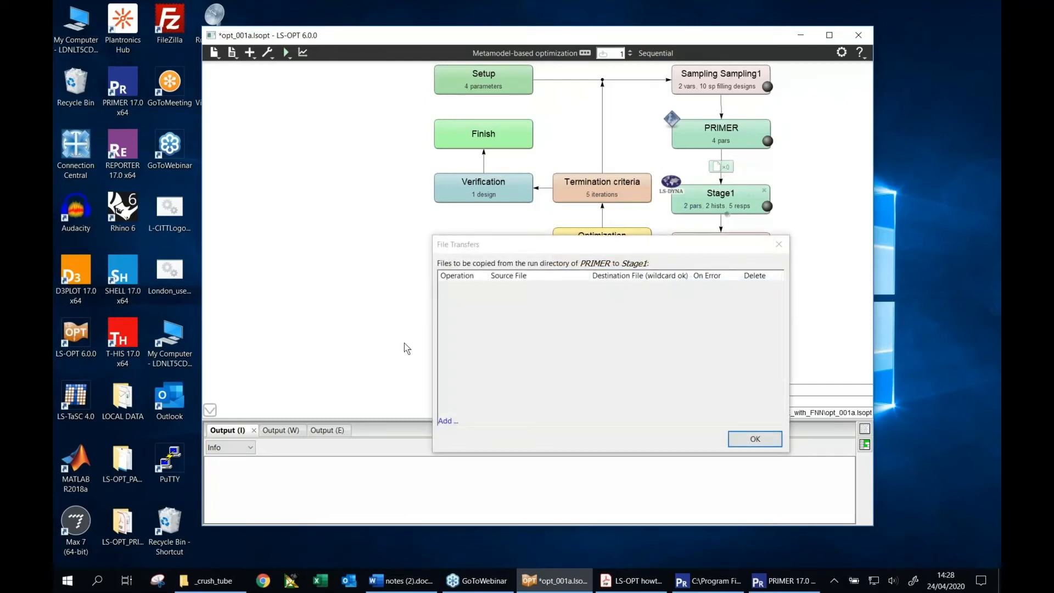
pyautogui.click(448, 421)
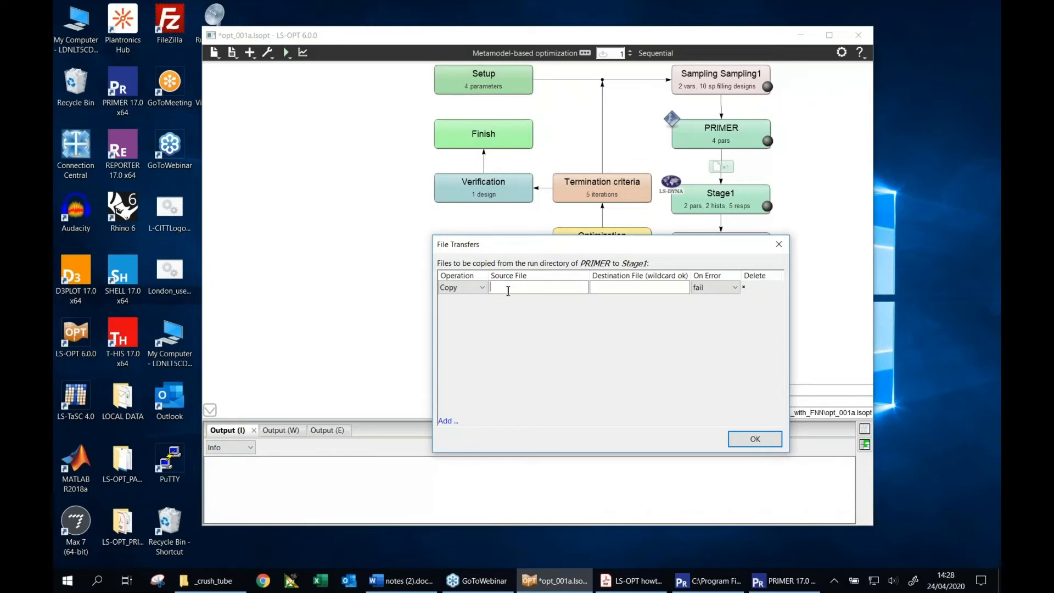
pyautogui.write('Crush_tube_01_morphing.key')
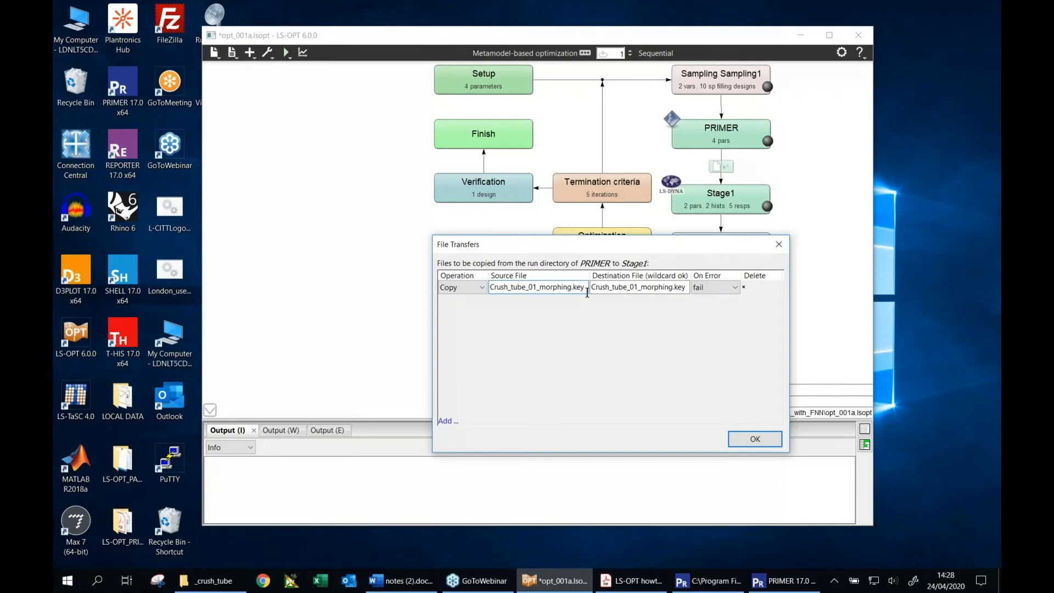
pyautogui.moveTo(592, 287); pyautogui.dragTo(698, 287)
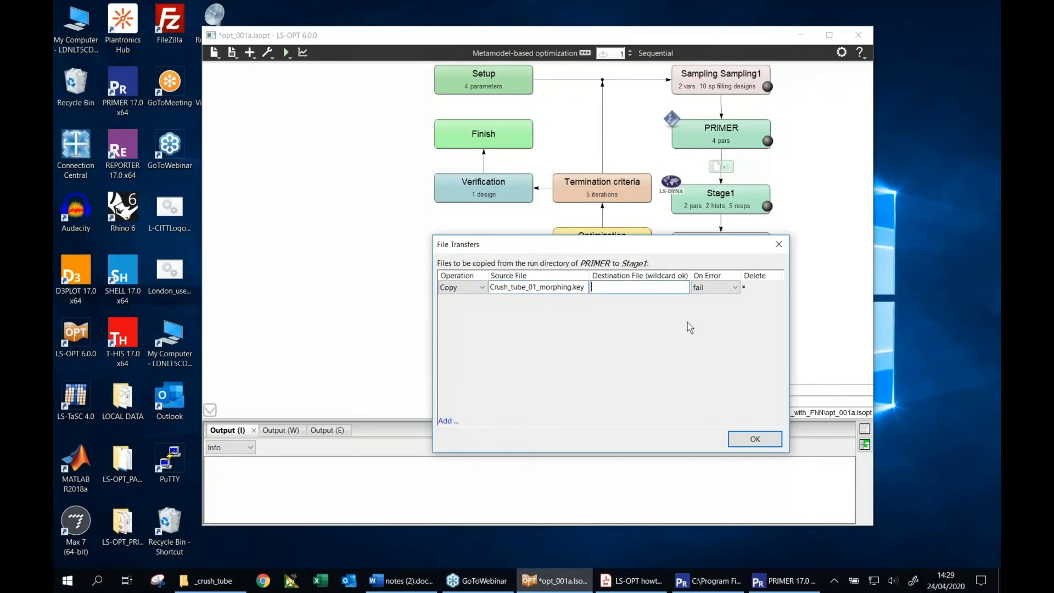
pyautogui.write('DynaOpt.inp')
pyautogui.moveTo(651, 286); pyautogui.dragTo(591, 286)
pyautogui.moveTo(639, 247); pyautogui.dragTo(616, 226)
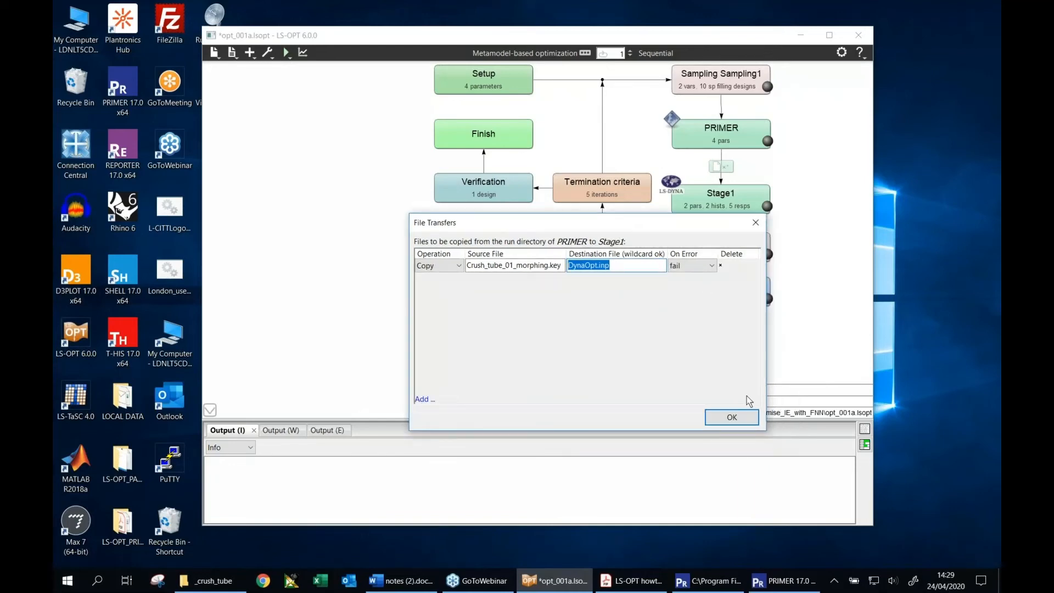
pyautogui.click(747, 420)
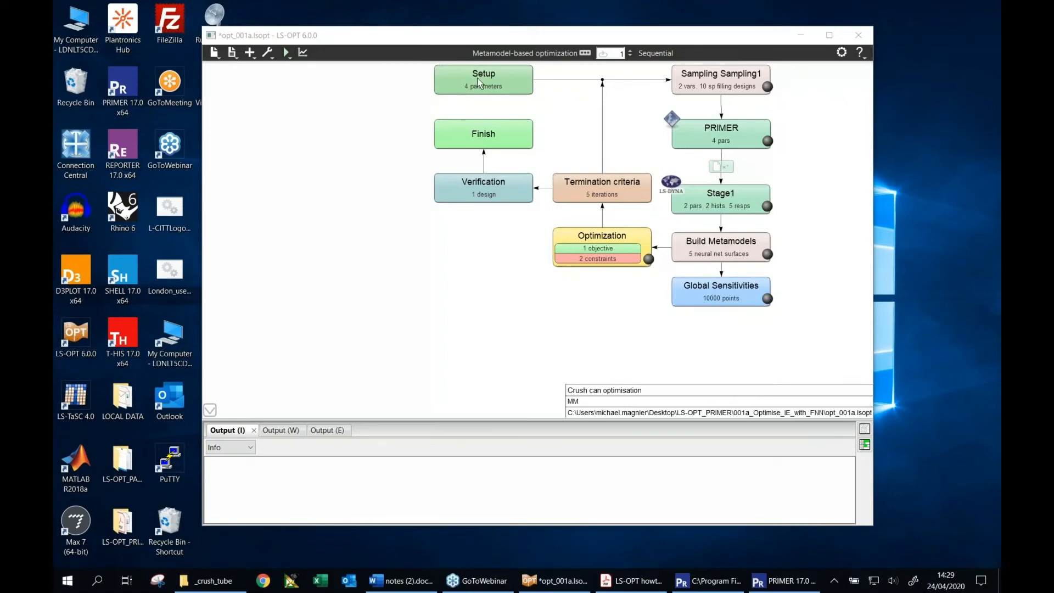
# Open the problem's global setup and change the inner_taper and outer_taper parameter types to Continuous
pyautogui.doubleClick(491, 82)
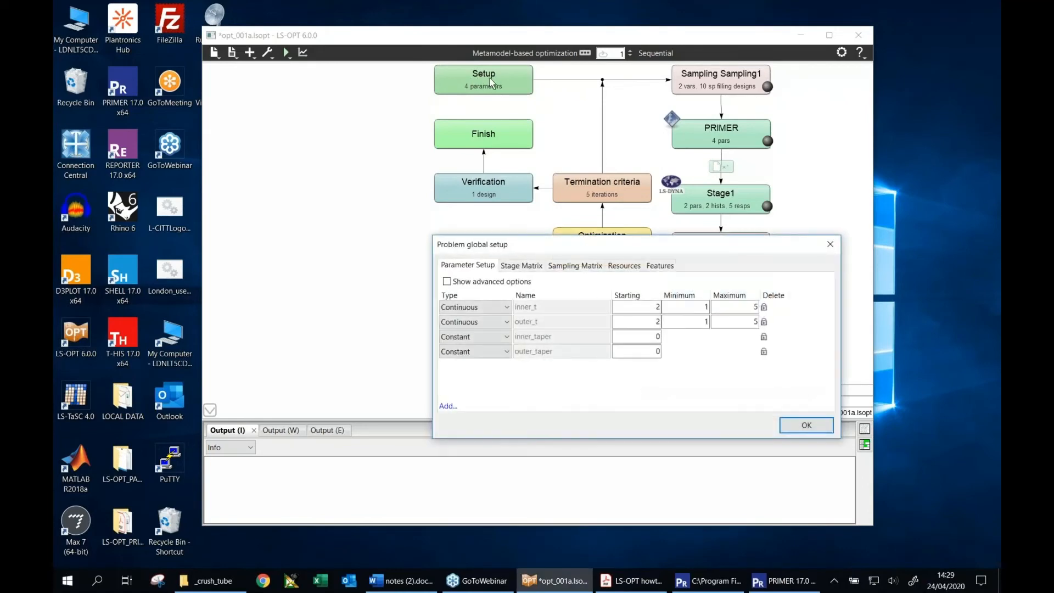
pyautogui.moveTo(588, 246); pyautogui.dragTo(489, 147)
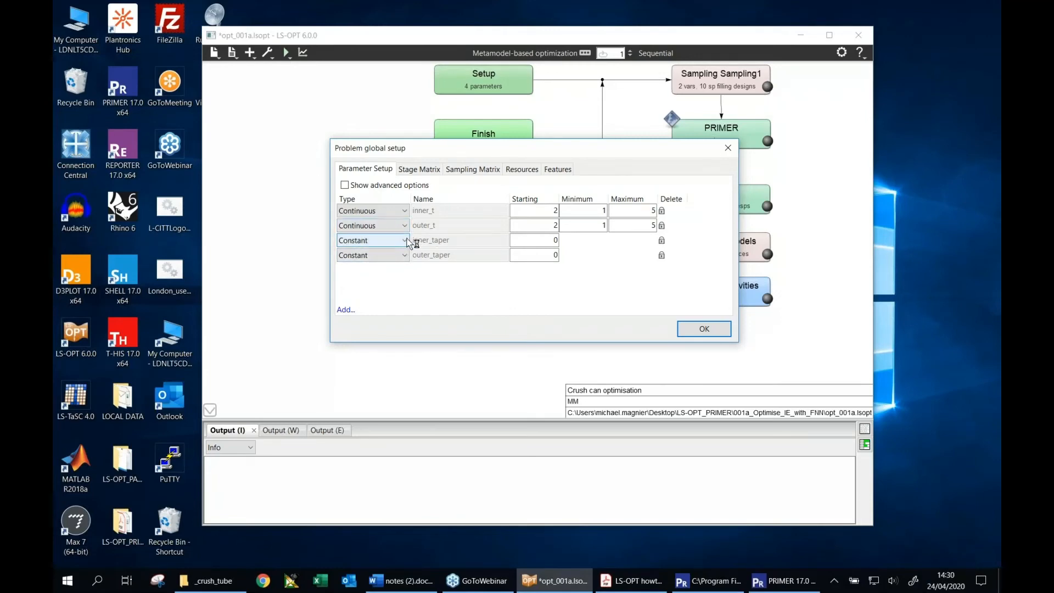
pyautogui.click(548, 237)
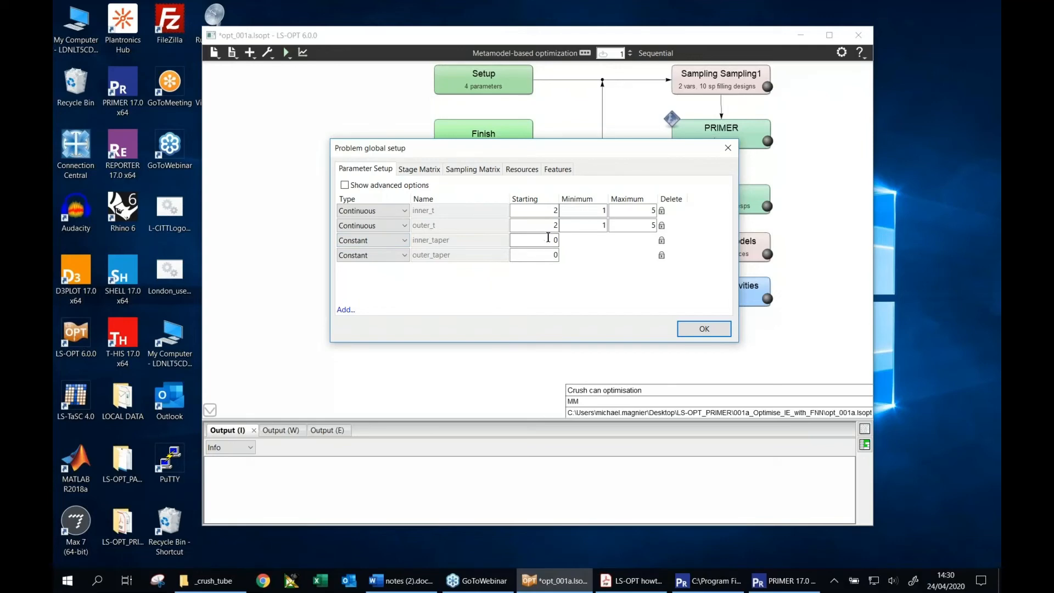
pyautogui.click(404, 240)
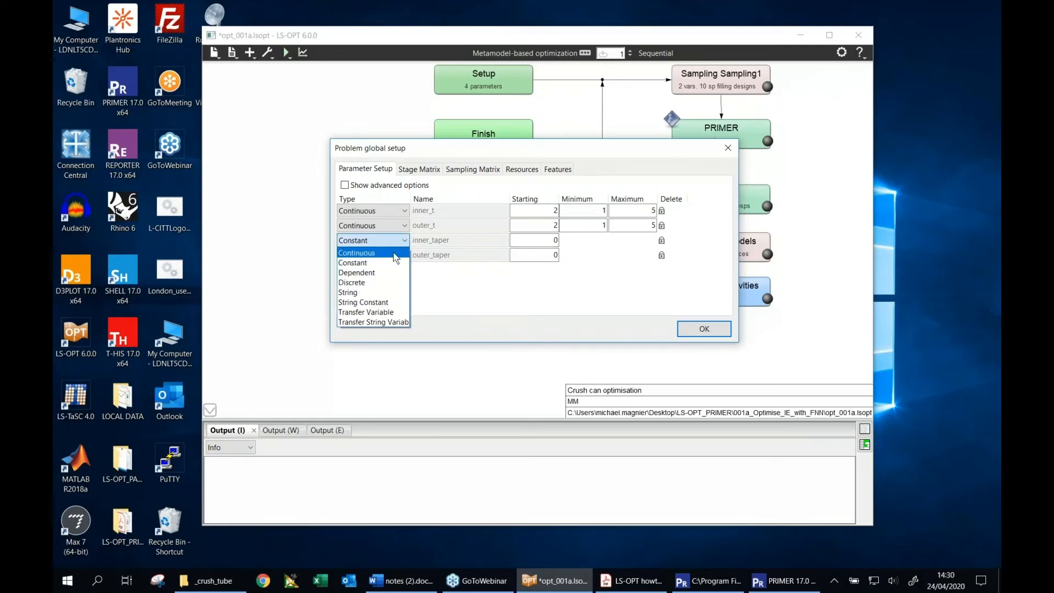
pyautogui.click(357, 252)
pyautogui.click(403, 254)
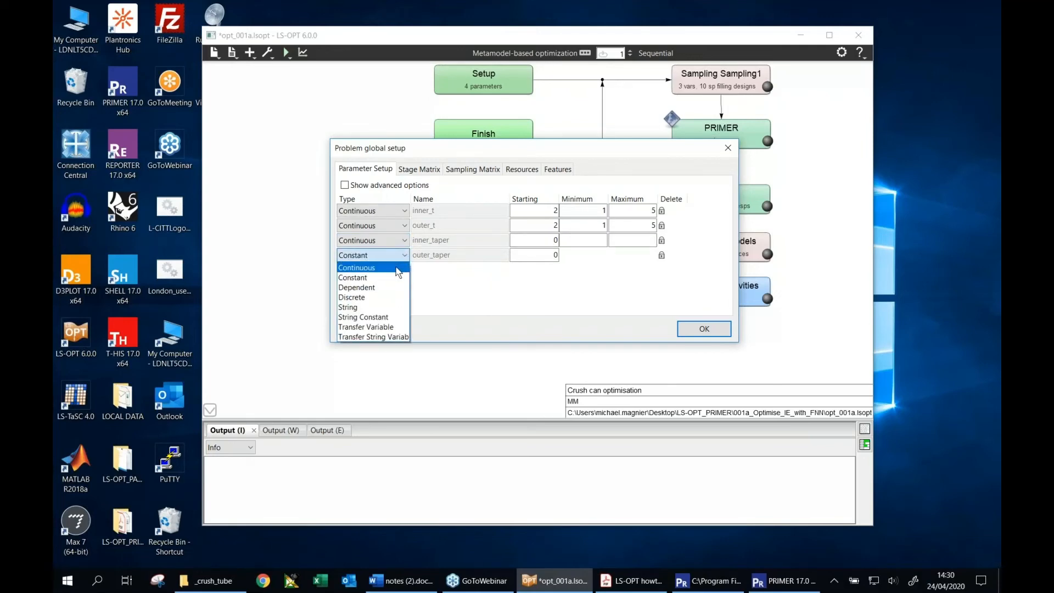
pyautogui.click(398, 269)
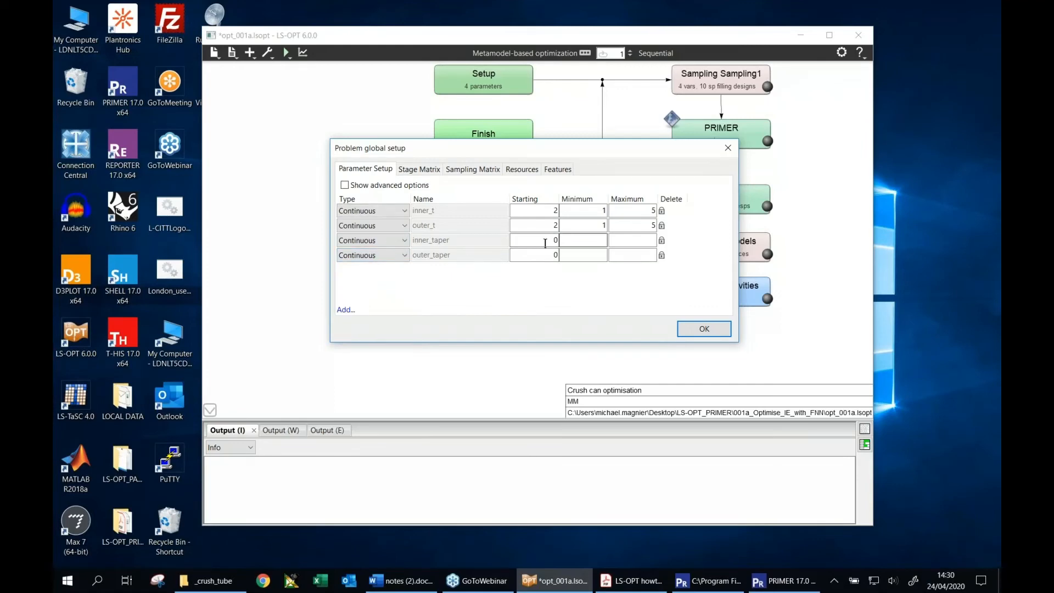
# Set the minimum to 0 and maximum to 25 for both inner_taper and outer_taper, and accept the parameter setup
pyautogui.click(568, 254)
pyautogui.click(596, 239)
pyautogui.write('0')
pyautogui.press('Tab')
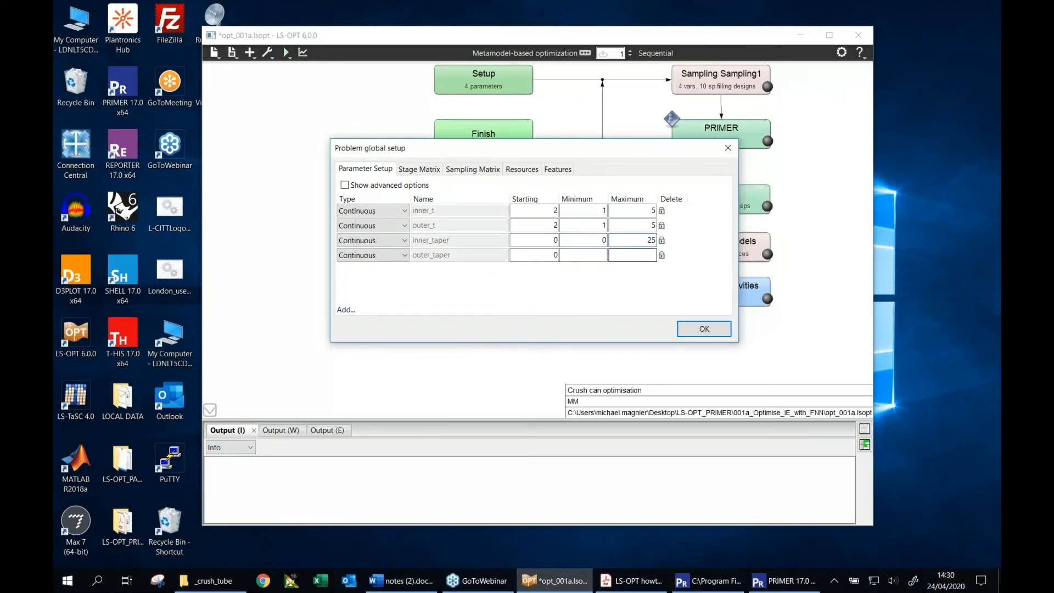
pyautogui.click(597, 254)
pyautogui.write('0')
pyautogui.press('Tab')
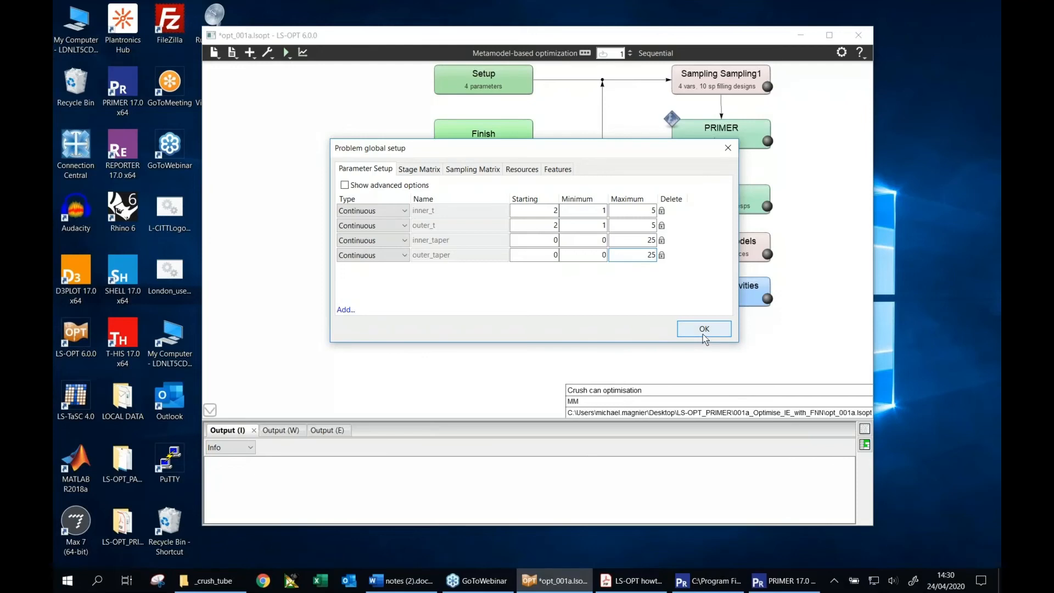
pyautogui.click(705, 333)
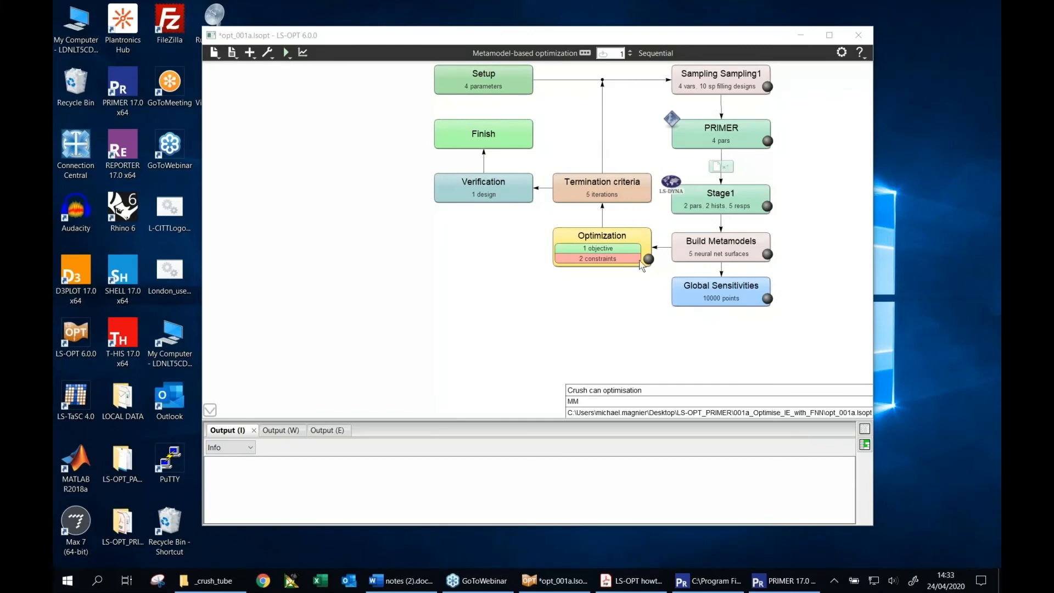
# Switch to File Explorer and open opt_003.lsopt from the LS-OPT_PRIMER\RESULTS\003_Optimise_IE_morphing folder in LS-OPT
pyautogui.click(801, 36)
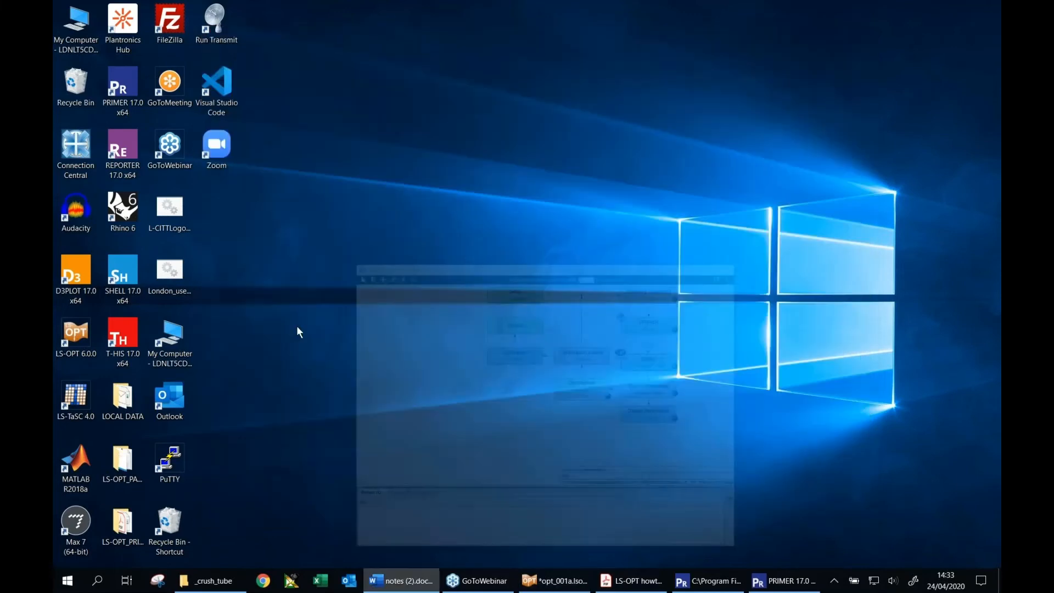
pyautogui.click(215, 587)
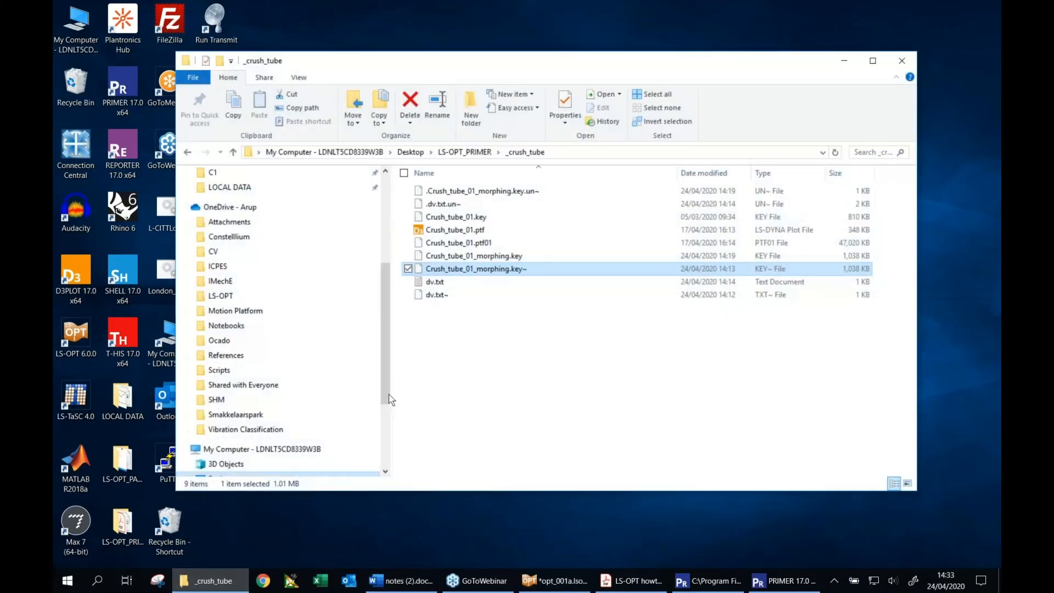
pyautogui.click(464, 152)
pyautogui.doubleClick(442, 217)
pyautogui.doubleClick(461, 191)
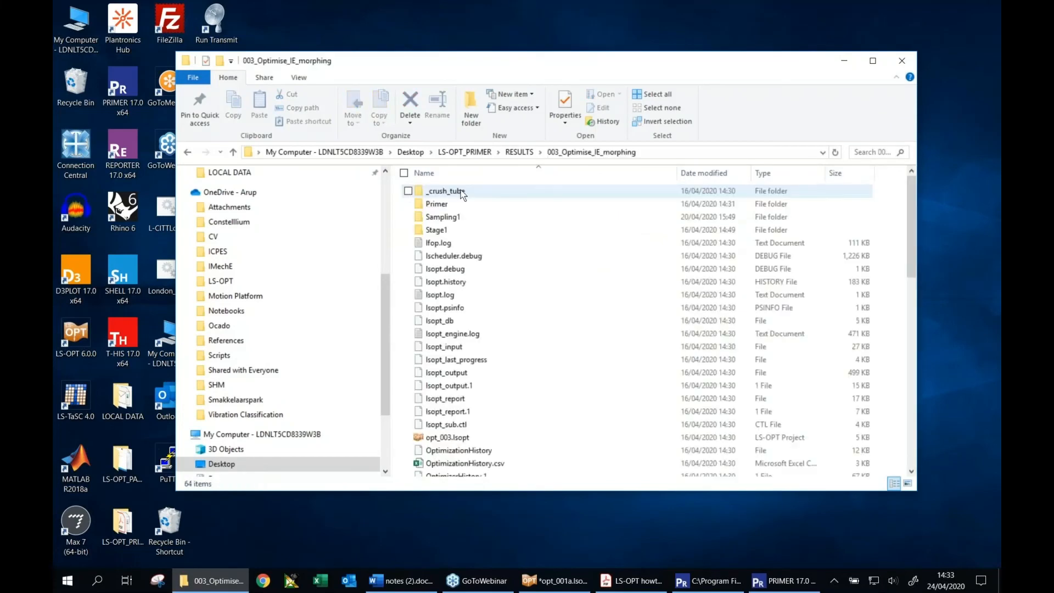
pyautogui.doubleClick(447, 437)
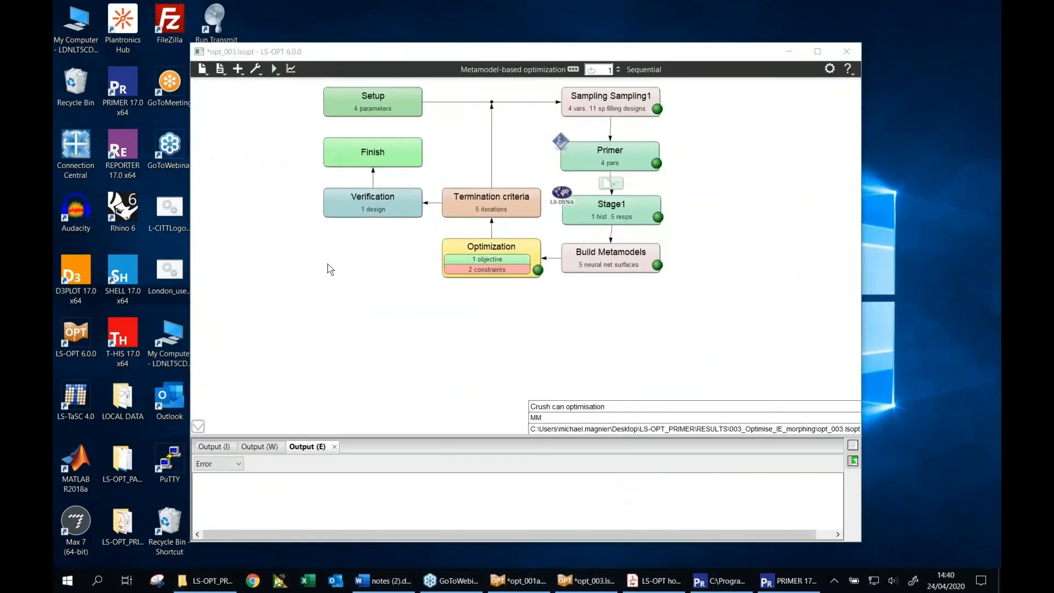
# Create a Parallel Coordinates plot of the simulation results and display all iterations
pyautogui.click(296, 76)
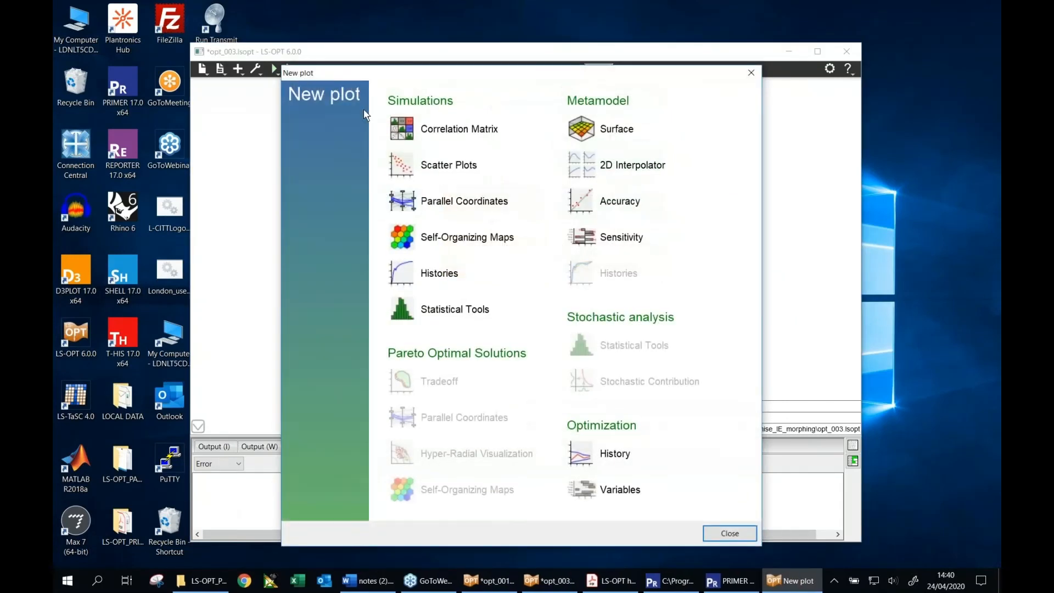
pyautogui.click(486, 200)
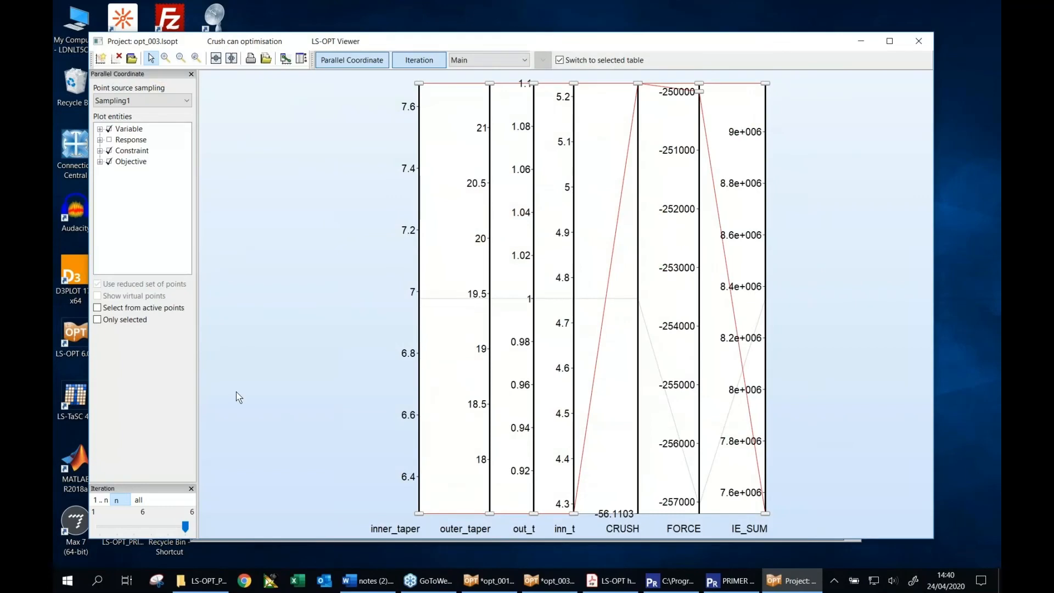
pyautogui.click(140, 500)
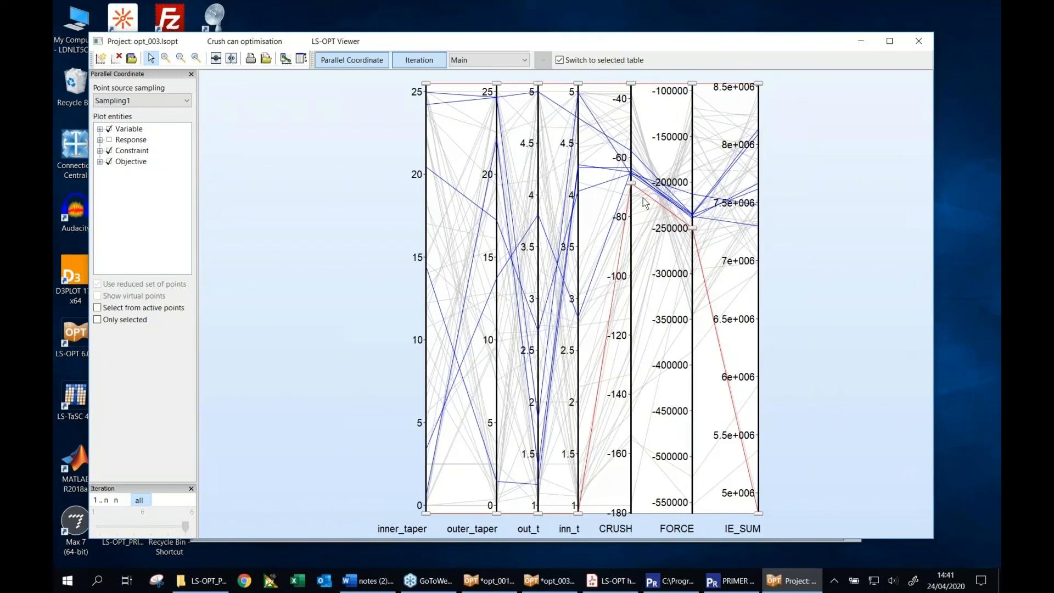
# Filter the designs by moving the lower CRUSH limit to about -100 and the lower IE_SUM limit to just above 8e+006
pyautogui.moveTo(631, 184); pyautogui.dragTo(631, 280)
pyautogui.moveTo(694, 228)
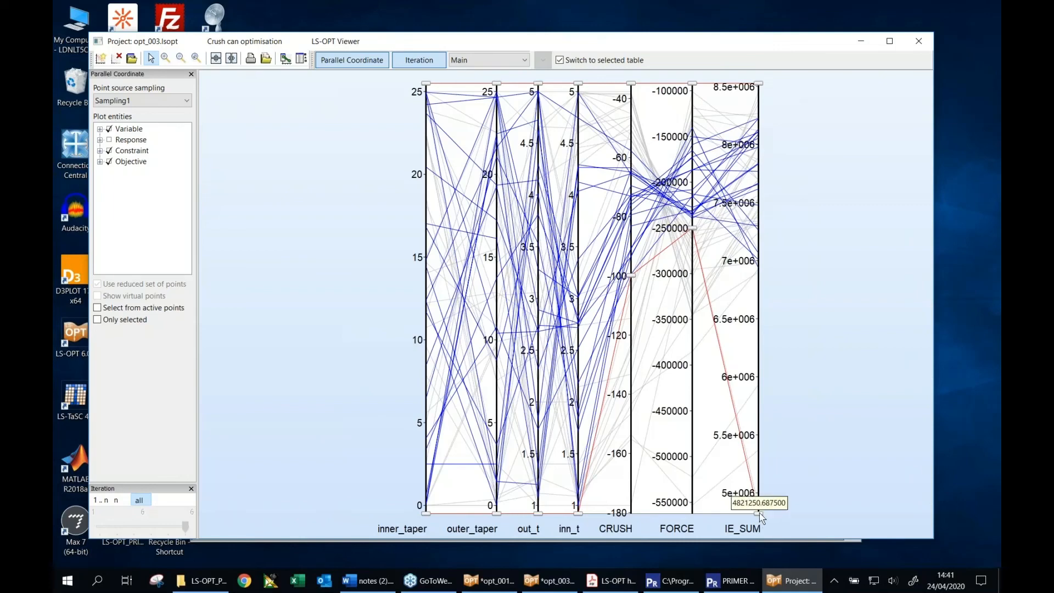
pyautogui.moveTo(762, 504); pyautogui.dragTo(774, 133)
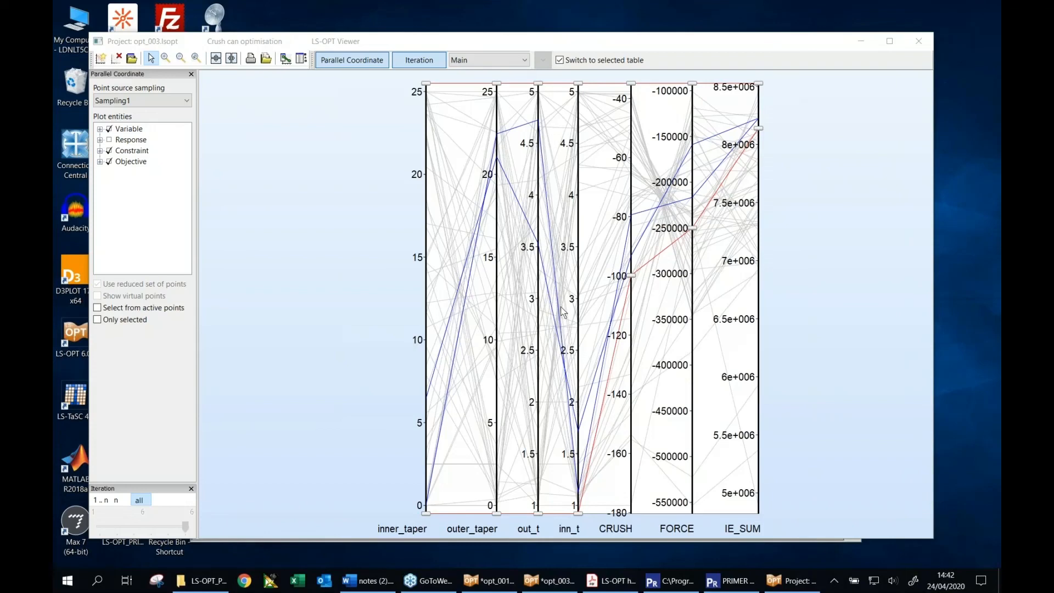
# Select one of the remaining design lines and examine its computed and predicted values in the point selection data
pyautogui.click(520, 130)
pyautogui.moveTo(426, 106); pyautogui.dragTo(539, 106)
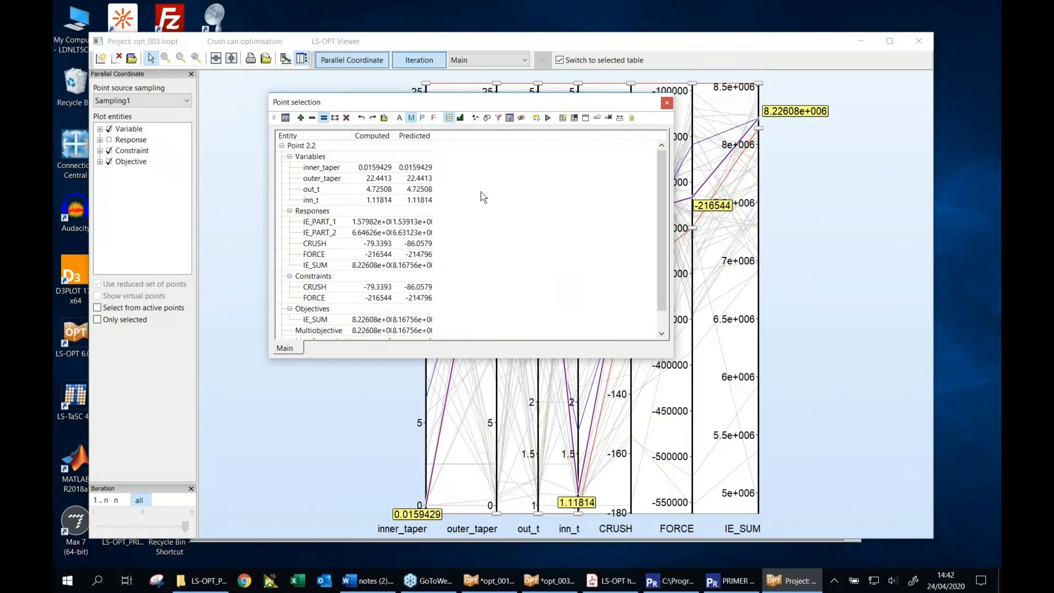
# Open the run folder of selected design point 2.2 and load its d3plot file in D3PLOT
pyautogui.click(285, 118)
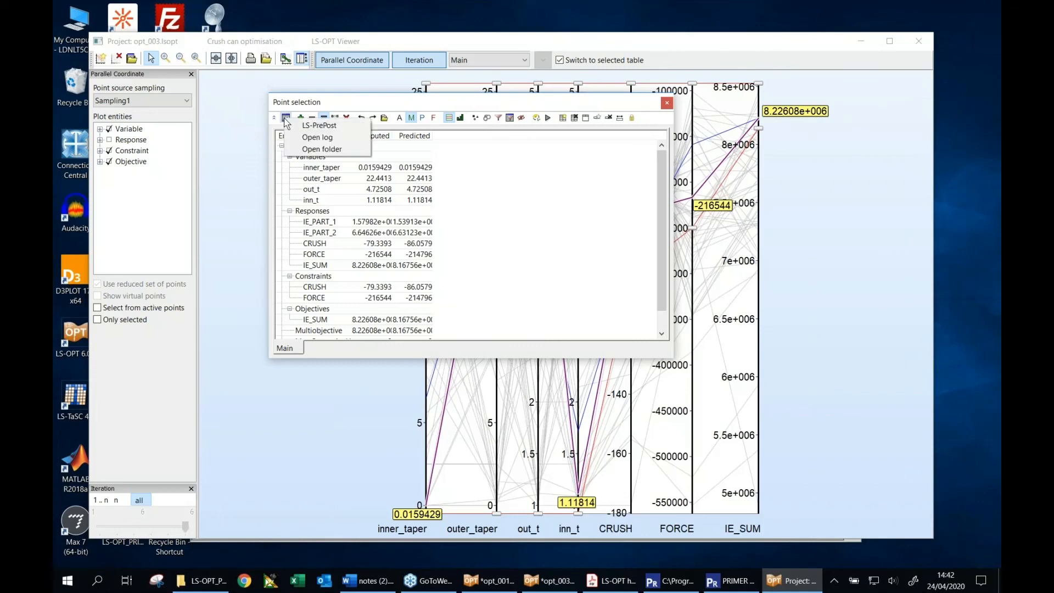
pyautogui.click(322, 149)
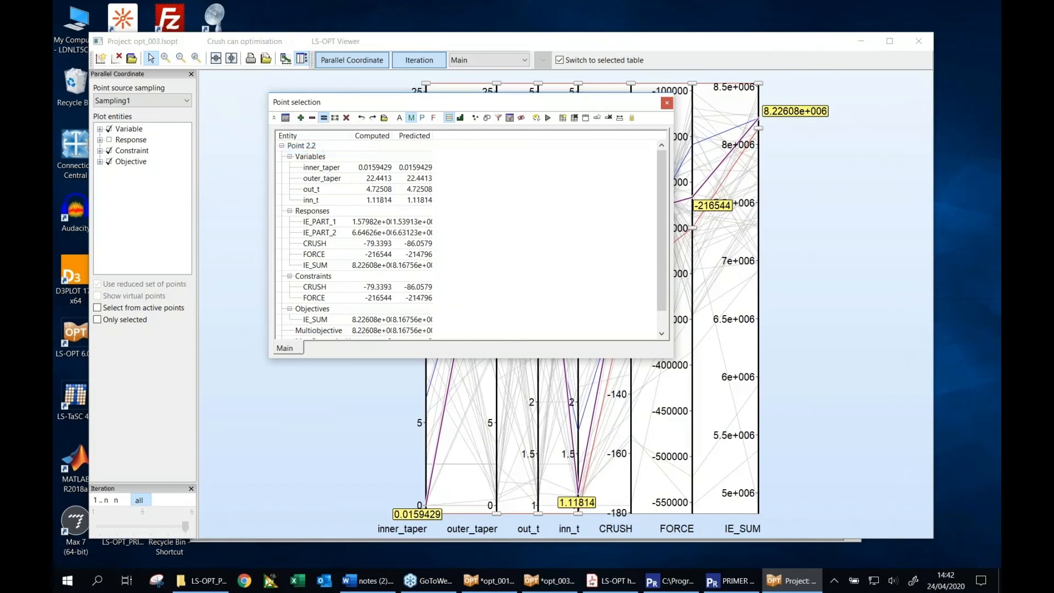
pyautogui.moveTo(469, 124); pyautogui.dragTo(469, 74)
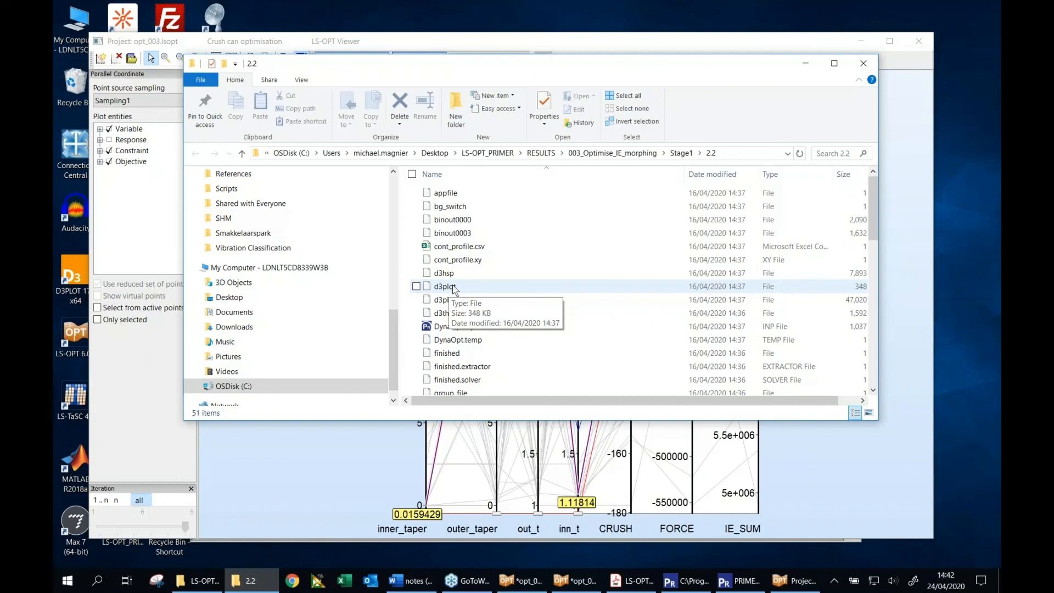
pyautogui.moveTo(450, 290); pyautogui.dragTo(68, 263)
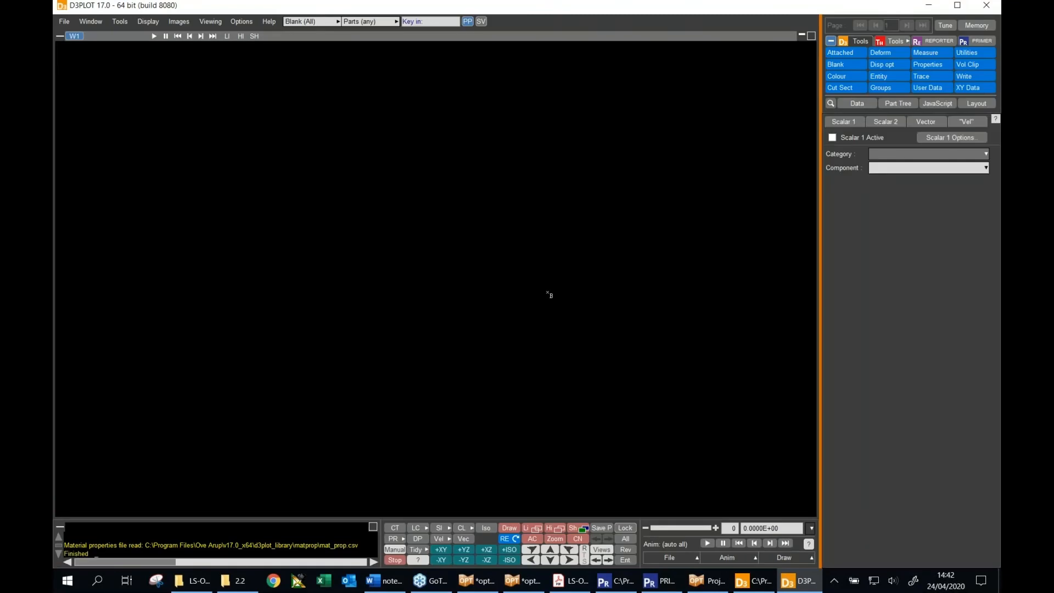
# Animate the crush can's deformation and set the animation delay to 10 frames per second
pyautogui.scroll(-3, 461, 269)
pyautogui.moveTo(448, 269); pyautogui.dragTo(705, 391)
pyautogui.scroll(-2, 482, 291)
pyautogui.moveTo(480, 289); pyautogui.dragTo(487, 307)
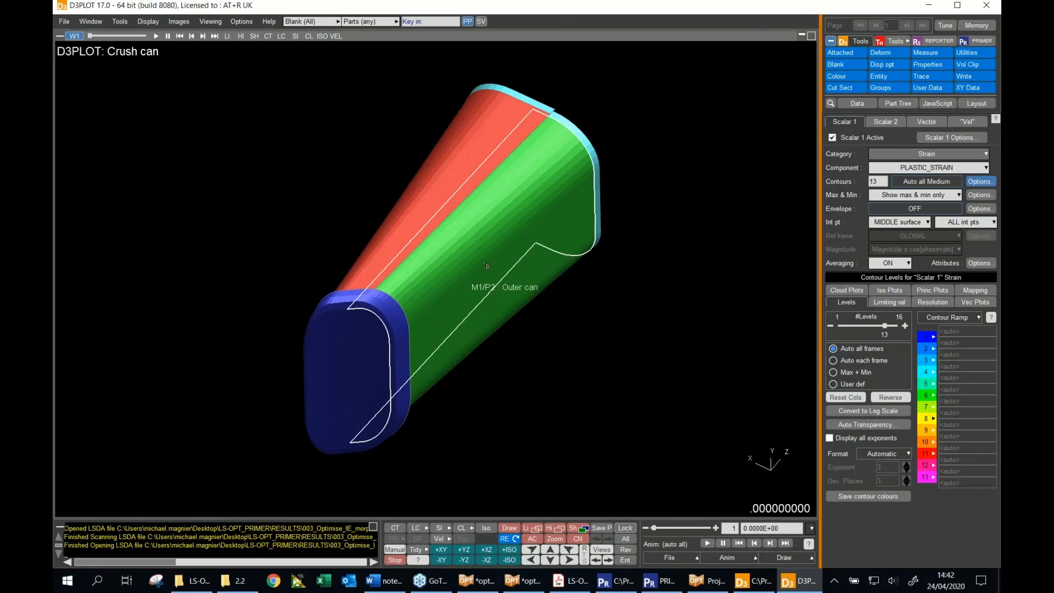
pyautogui.moveTo(507, 203); pyautogui.dragTo(527, 298)
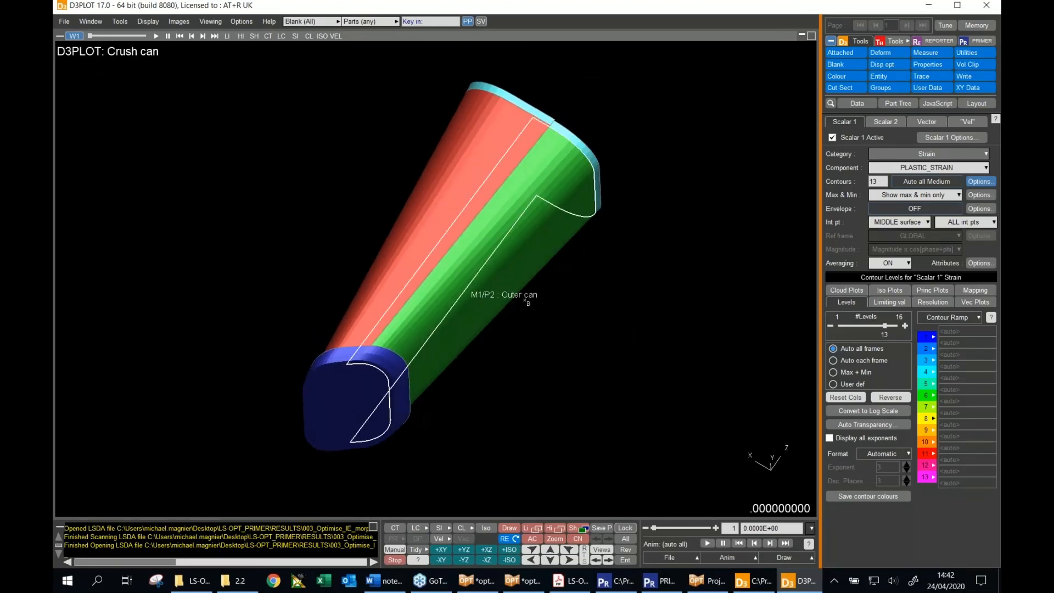
pyautogui.click(706, 544)
pyautogui.click(721, 558)
pyautogui.moveTo(758, 500)
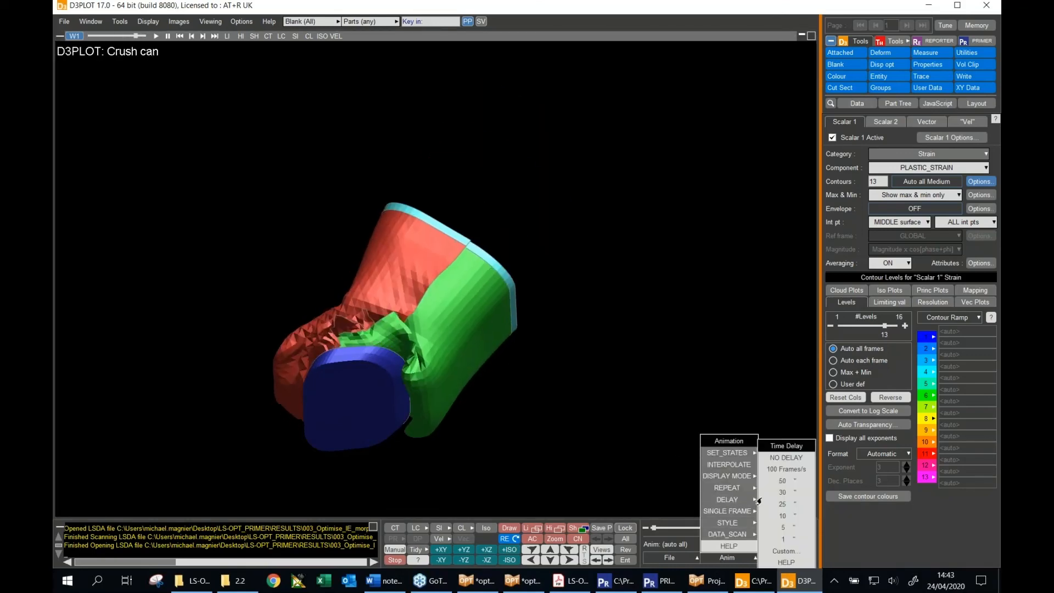
pyautogui.click(782, 515)
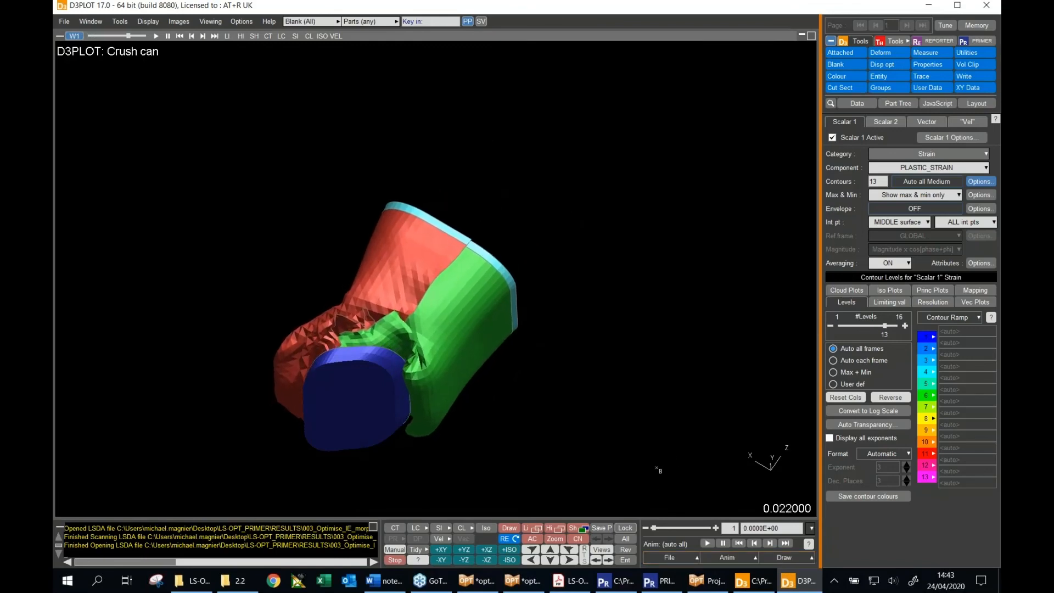
# Switch to LS-OPT howto.pdf in Adobe Acrobat Reader and show the newsletter sign-up page
pyautogui.click(562, 585)
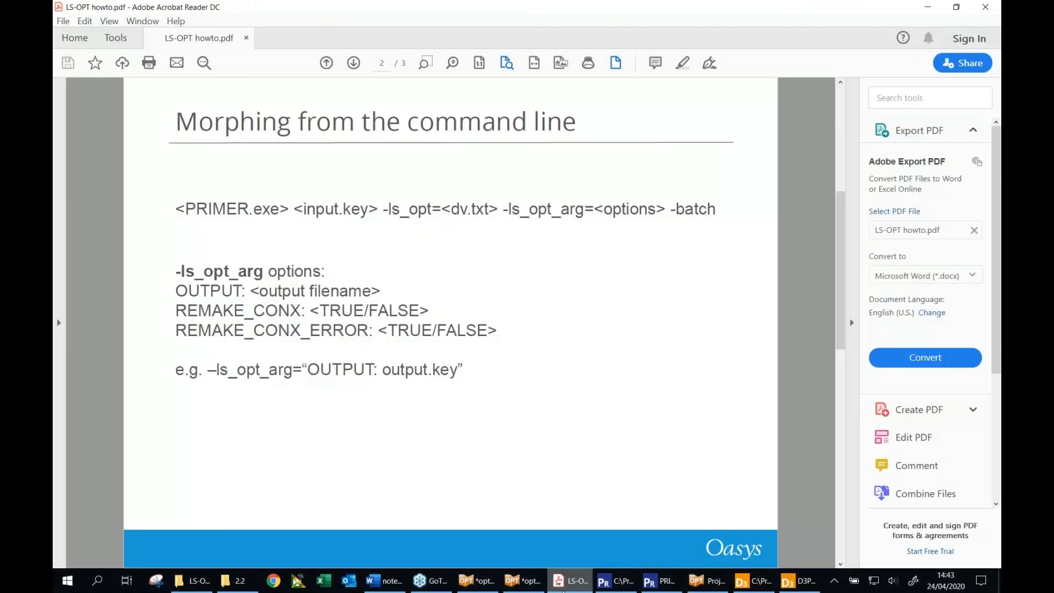
pyautogui.scroll(-2, 542, 259)
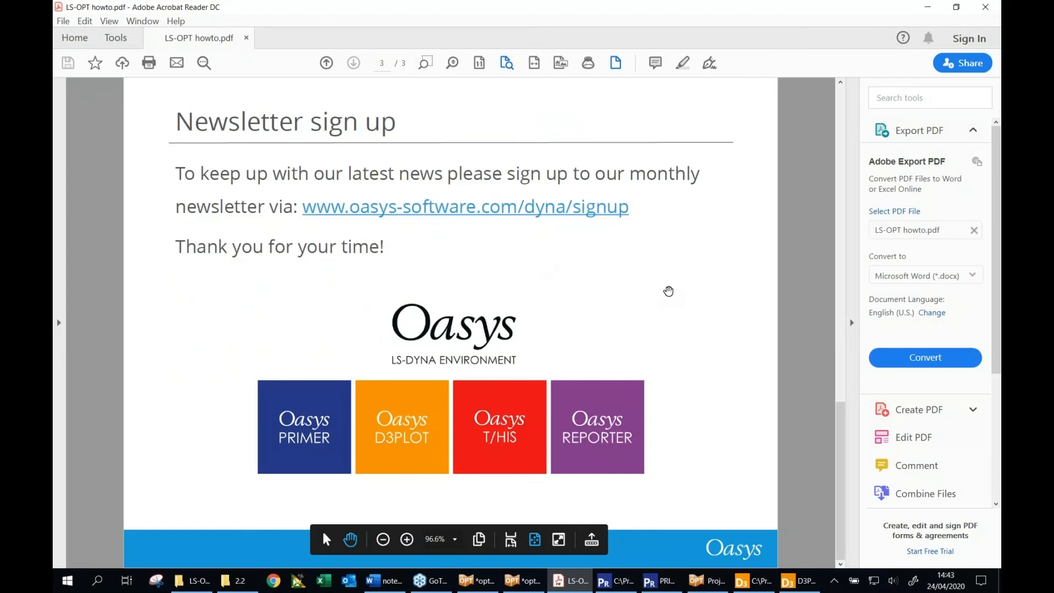